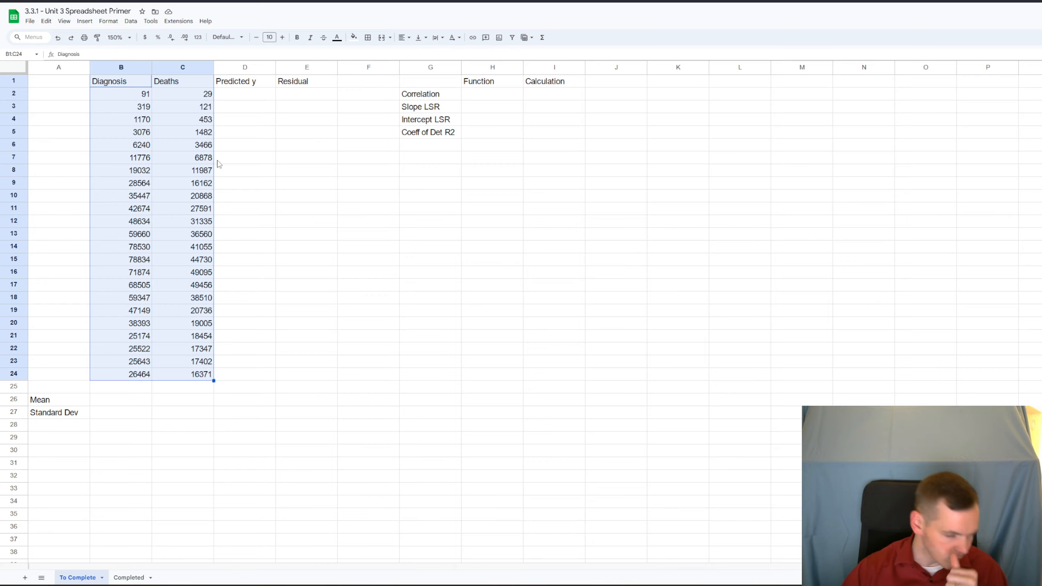
click(137, 98)
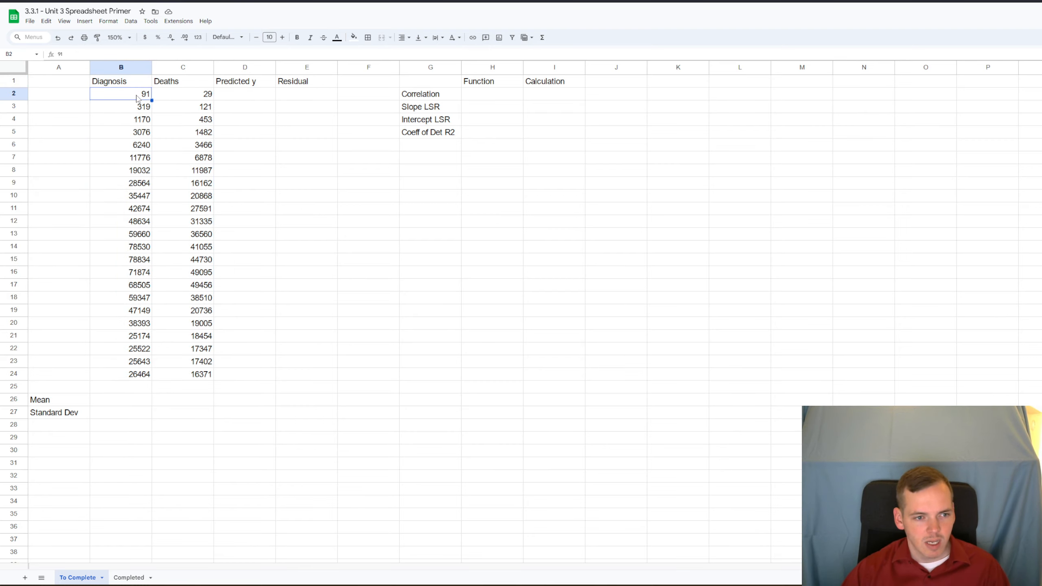
drag(138, 97, 123, 374)
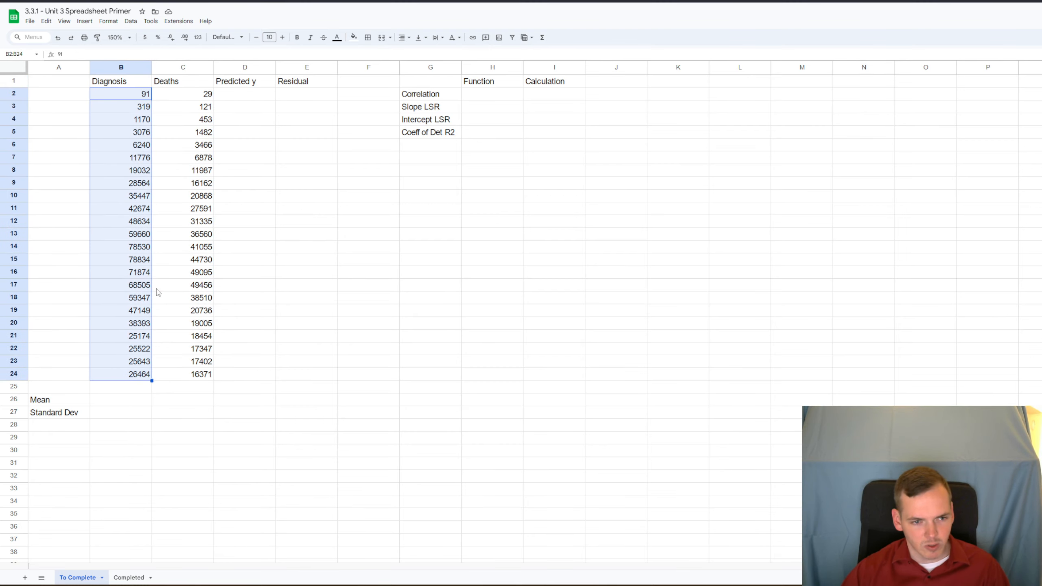
drag(166, 96, 171, 376)
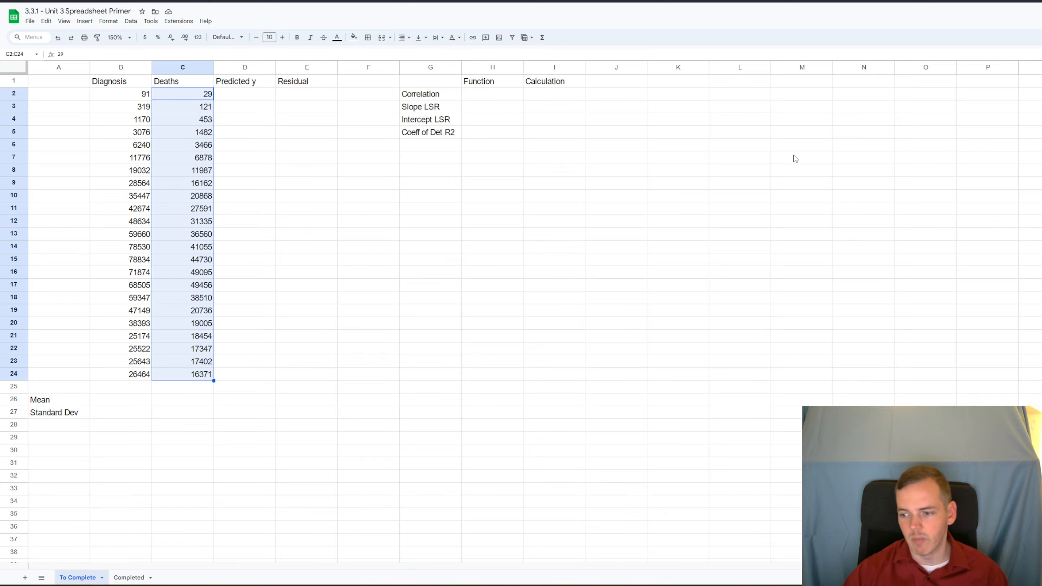
click(278, 175)
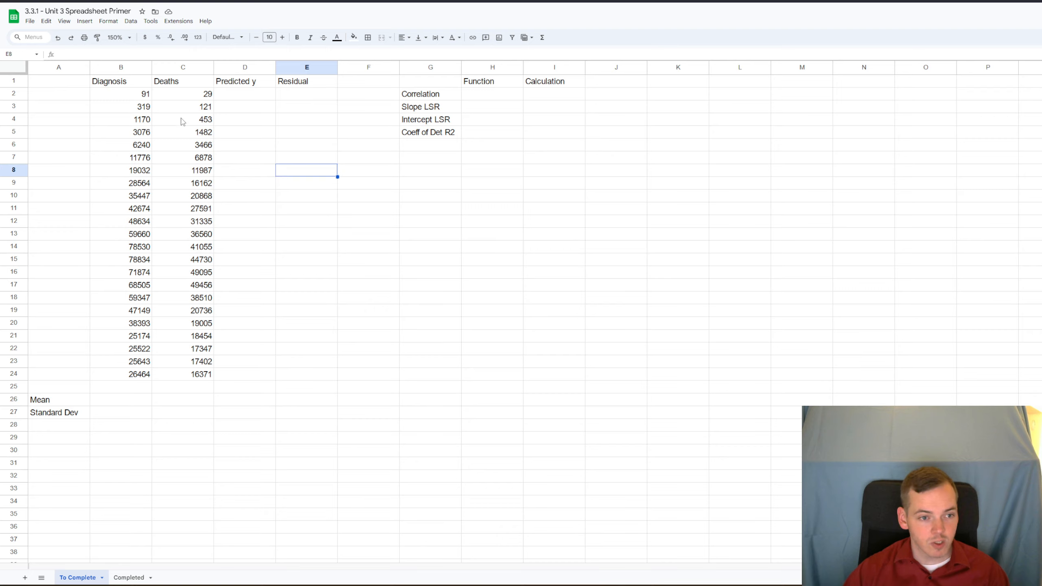
Step: Insert a scatter chart of the Diagnosis and Deaths data in B1:C24
drag(121, 82, 181, 379)
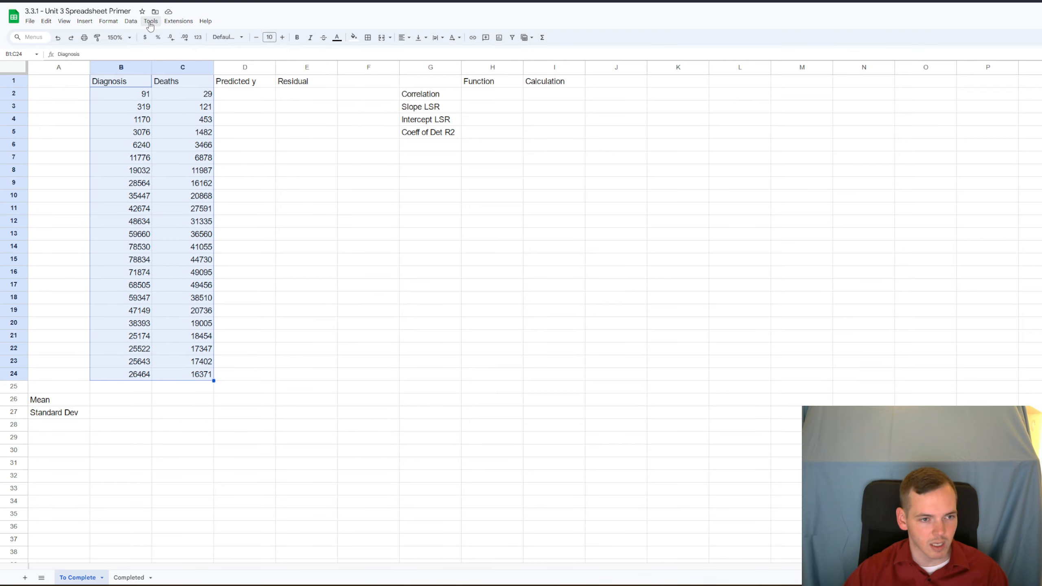
click(85, 22)
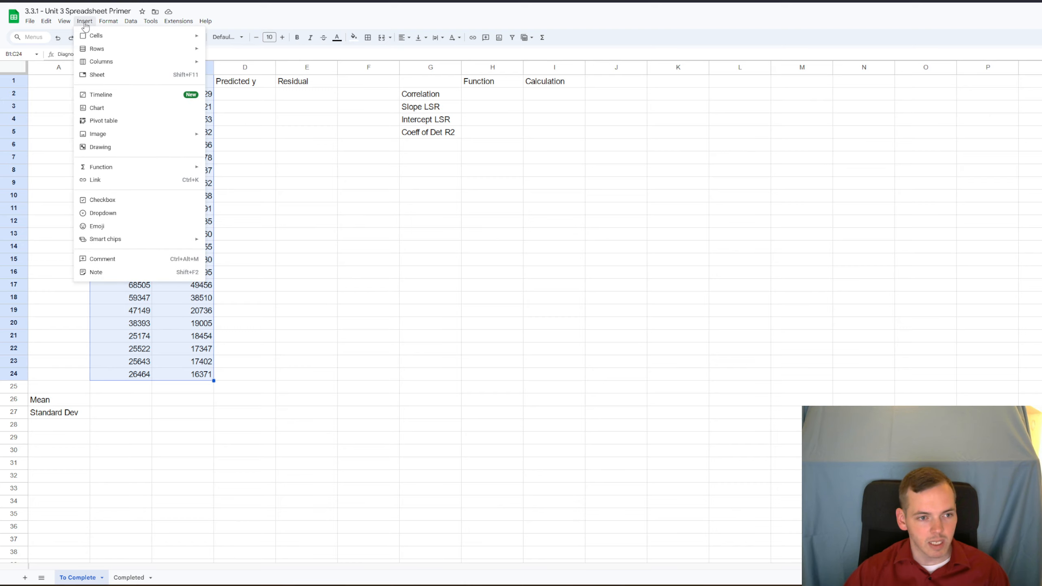
click(114, 109)
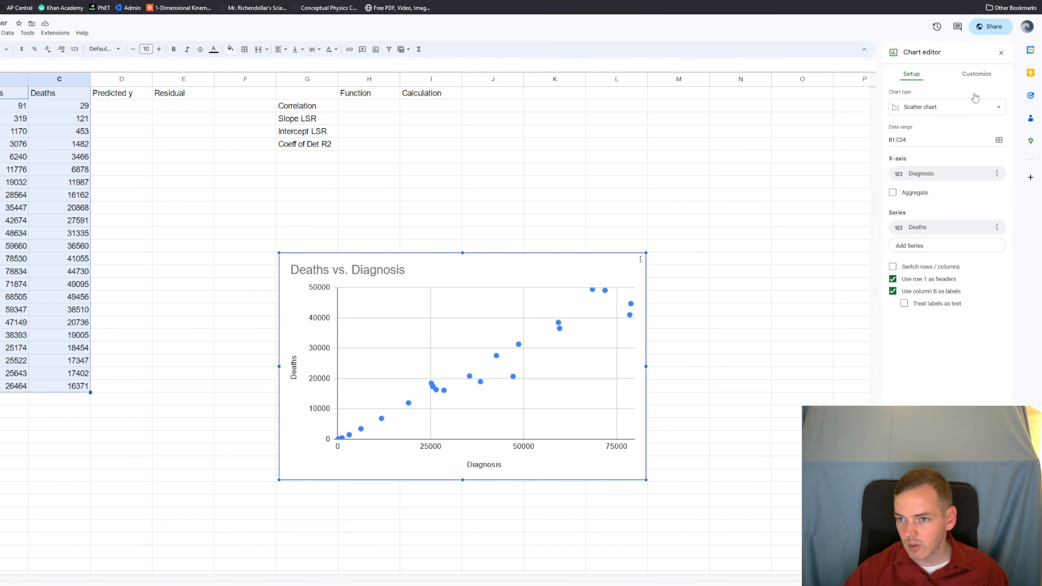
click(917, 107)
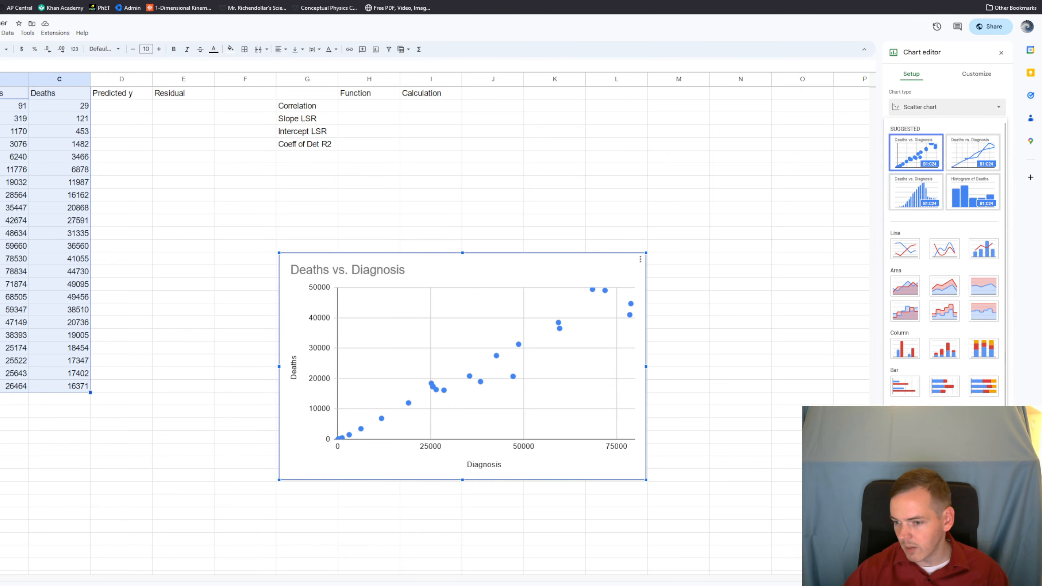
scroll(910, 372, down, 2)
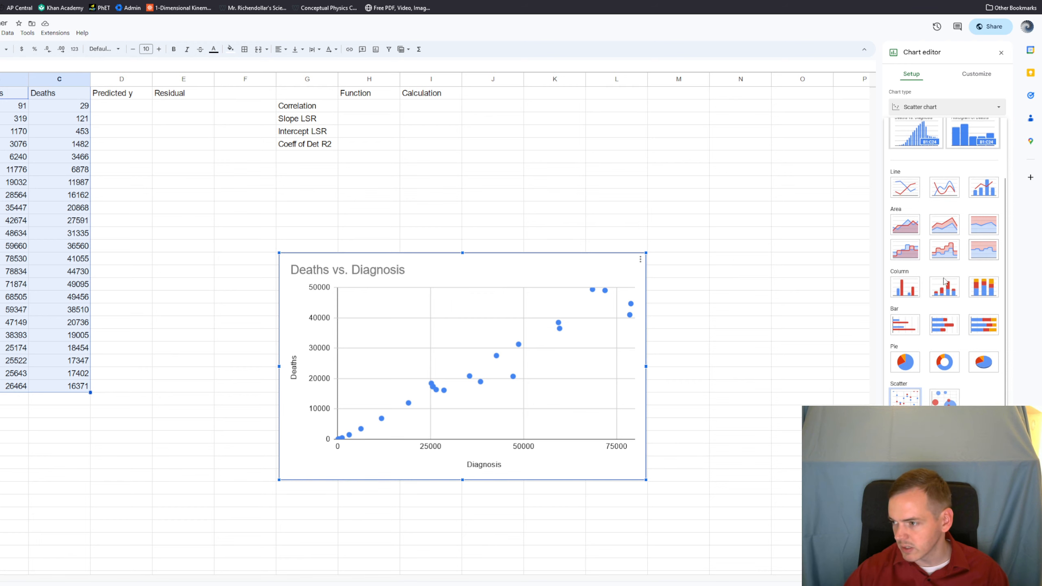
click(904, 397)
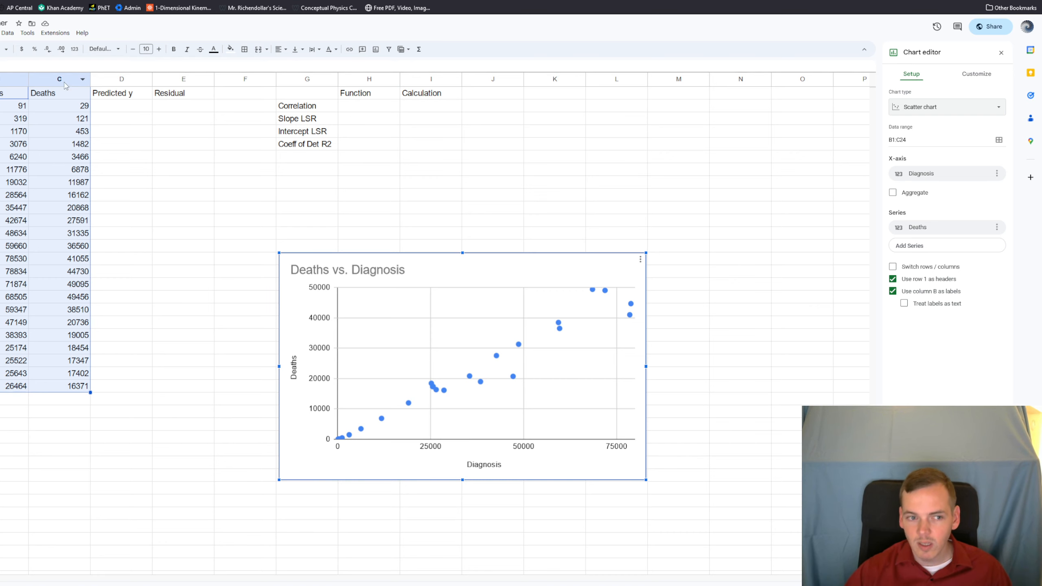
Step: Assign Diagnosis to the chart's X-axis and Deaths as its series
click(943, 177)
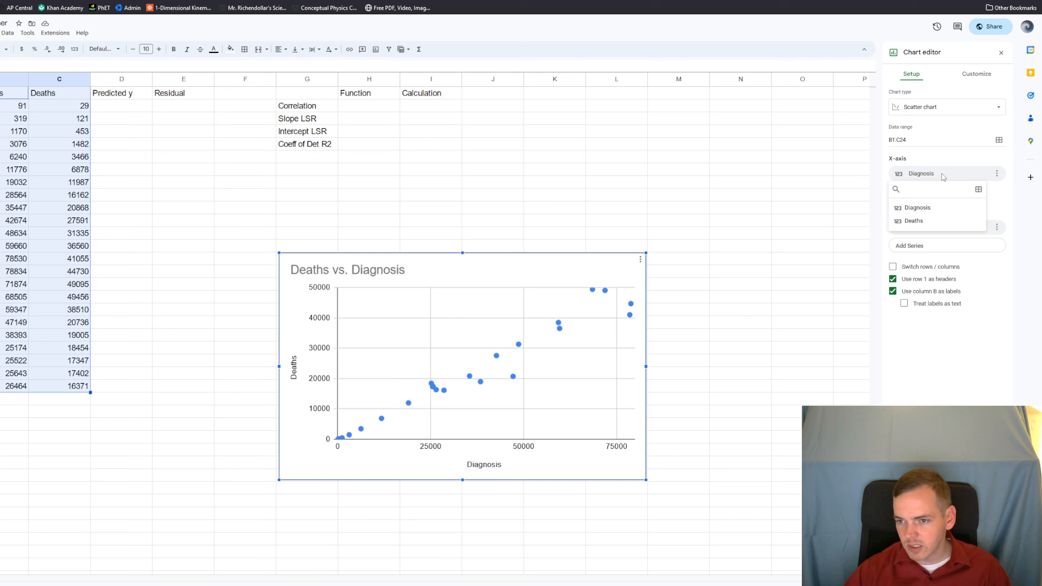
click(943, 178)
click(943, 177)
click(928, 208)
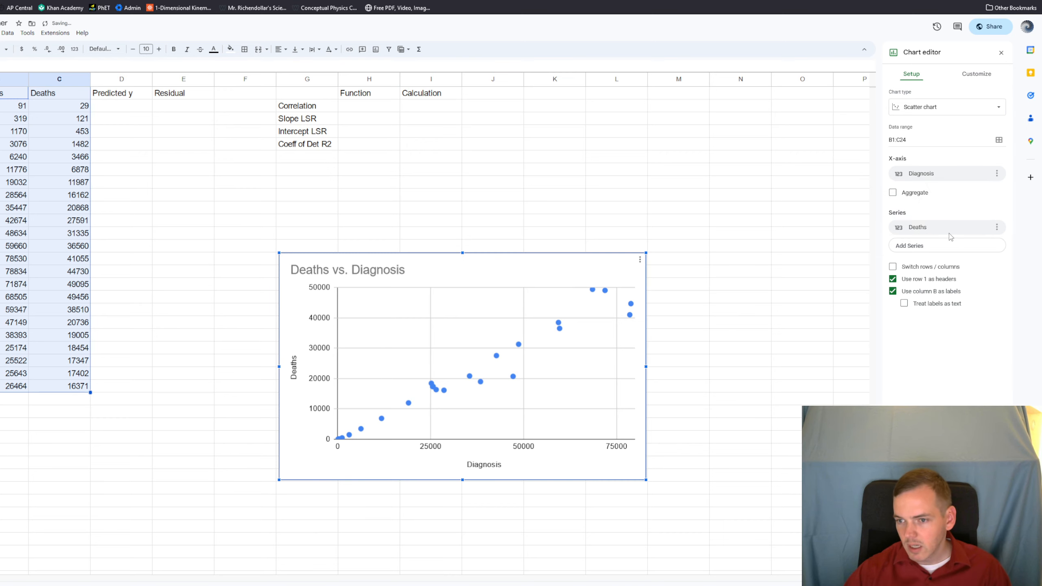
click(947, 231)
click(924, 276)
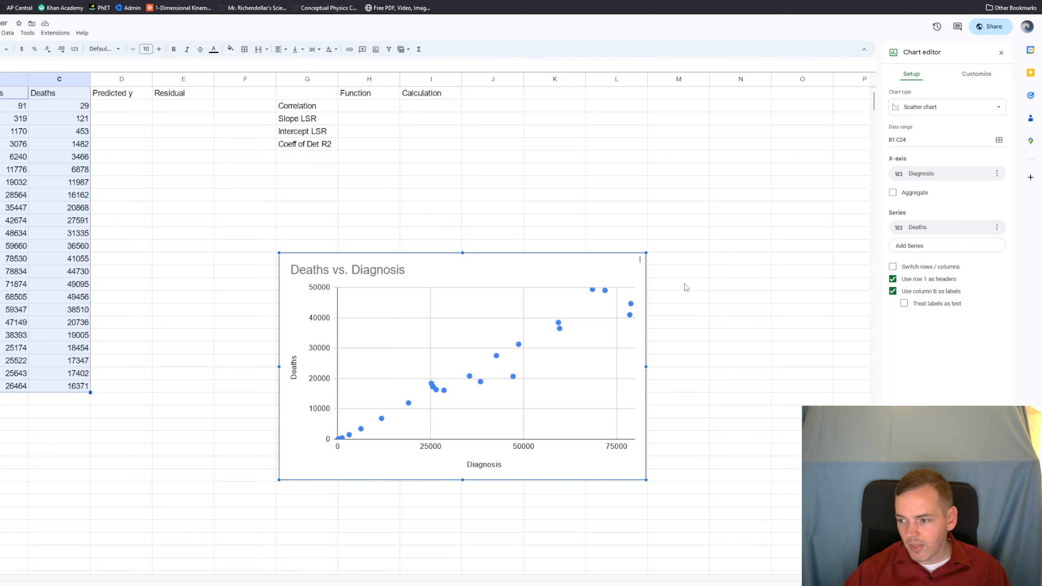
Step: Add a trendline of type Linear to the Deaths series of the scatter chart
click(977, 74)
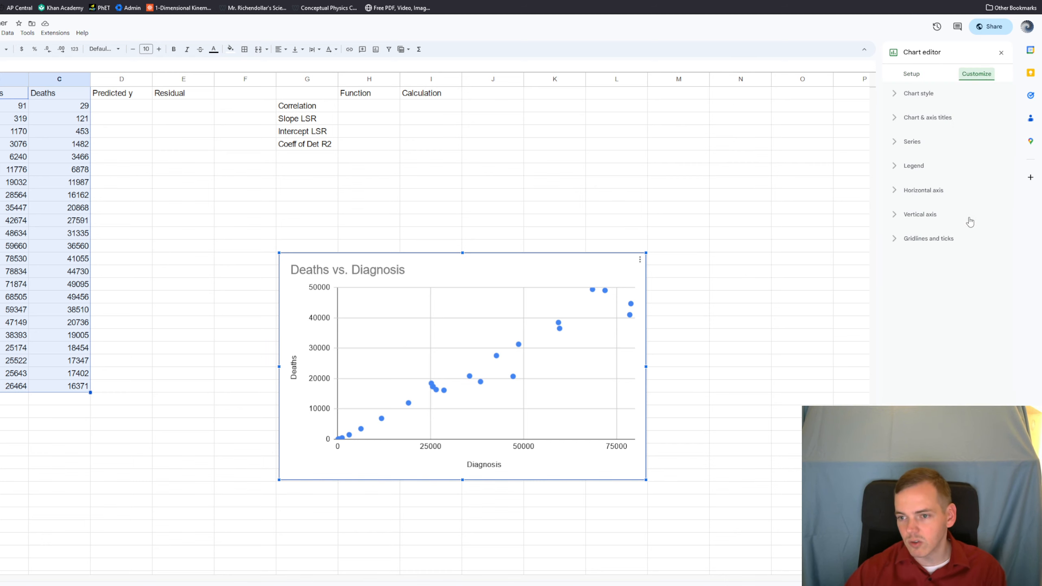
click(921, 94)
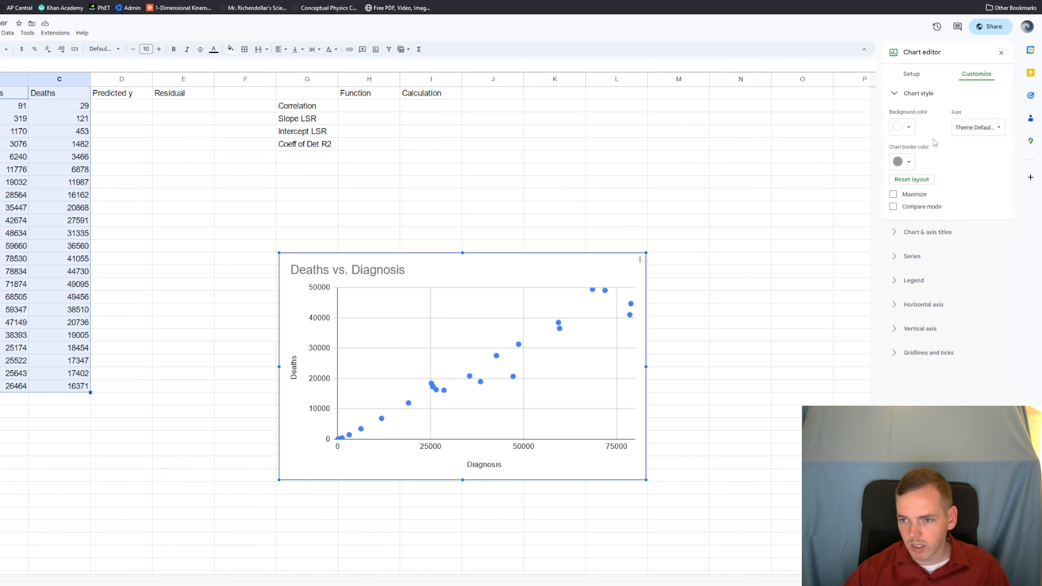
click(919, 232)
click(925, 276)
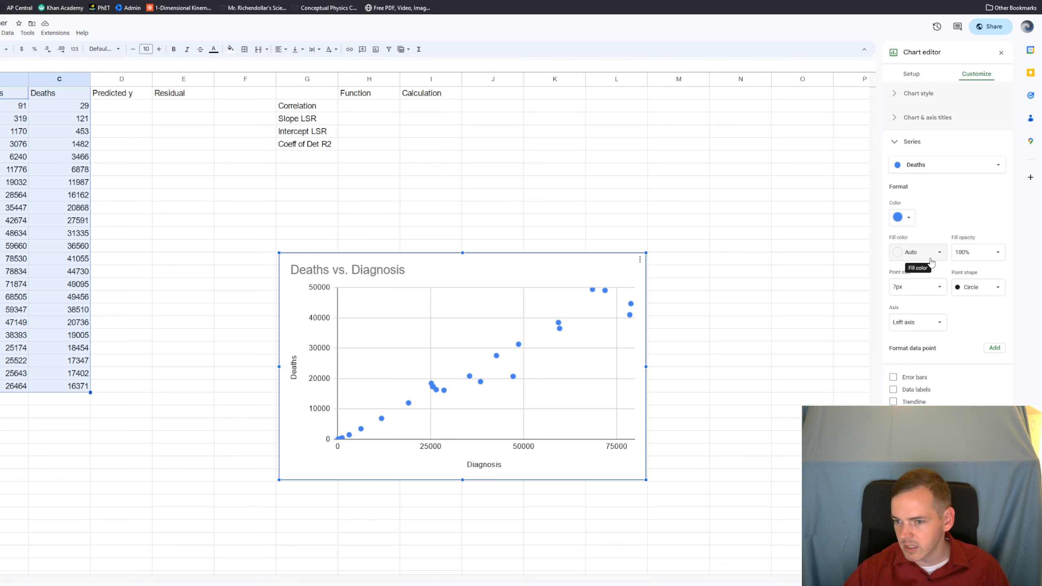
click(894, 402)
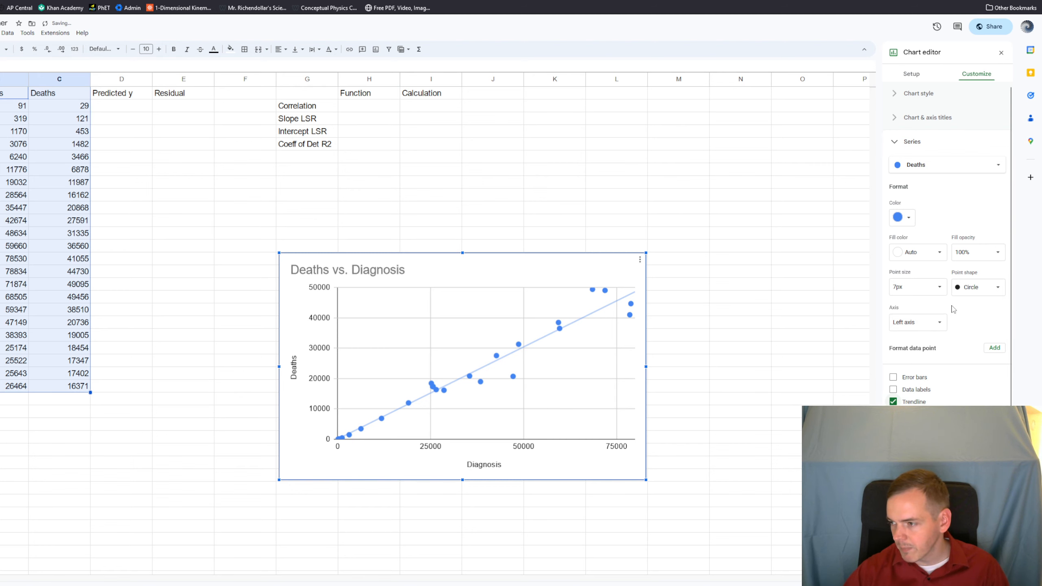
scroll(952, 309, down, 2)
click(924, 374)
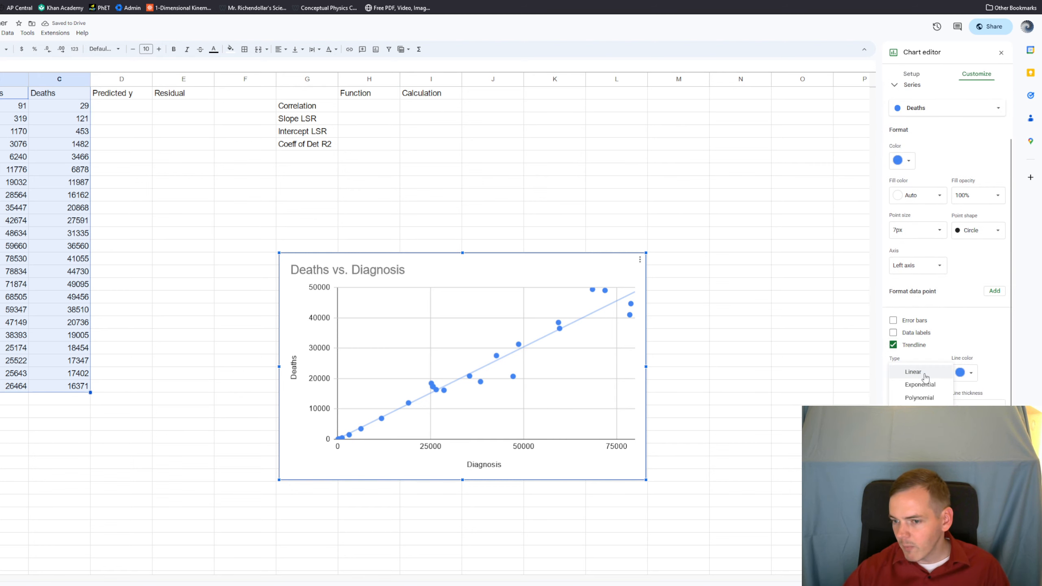
click(912, 372)
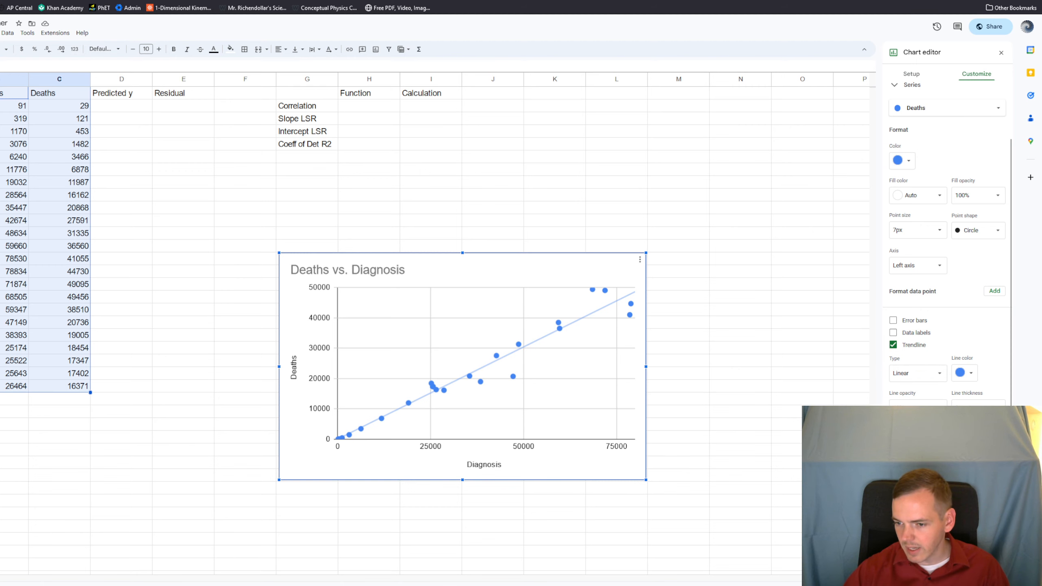
Step: Label the trendline with its equation and R², and move the chart up to just below the Coeff of Det R2 row
click(916, 481)
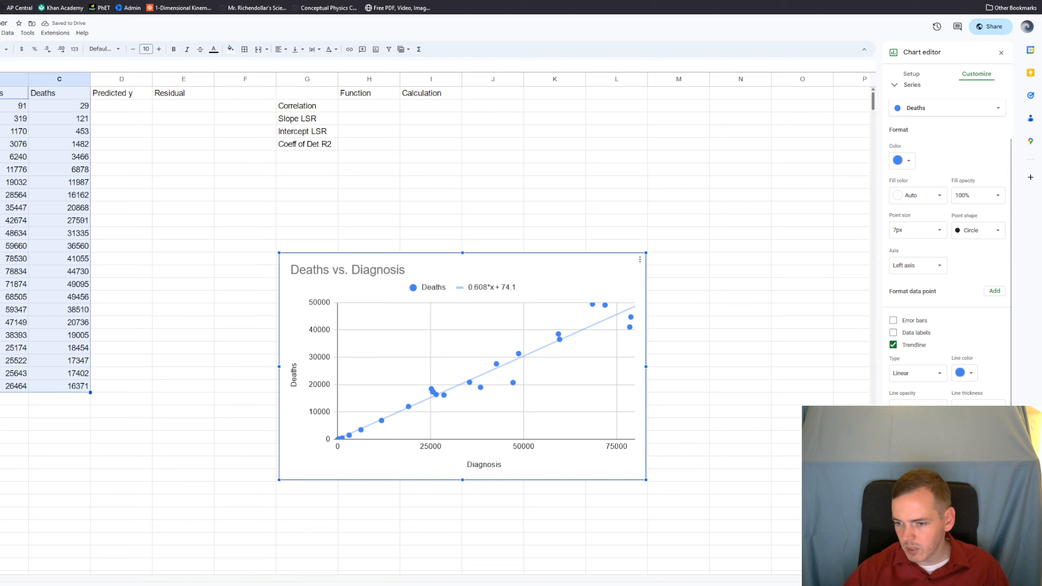
click(893, 464)
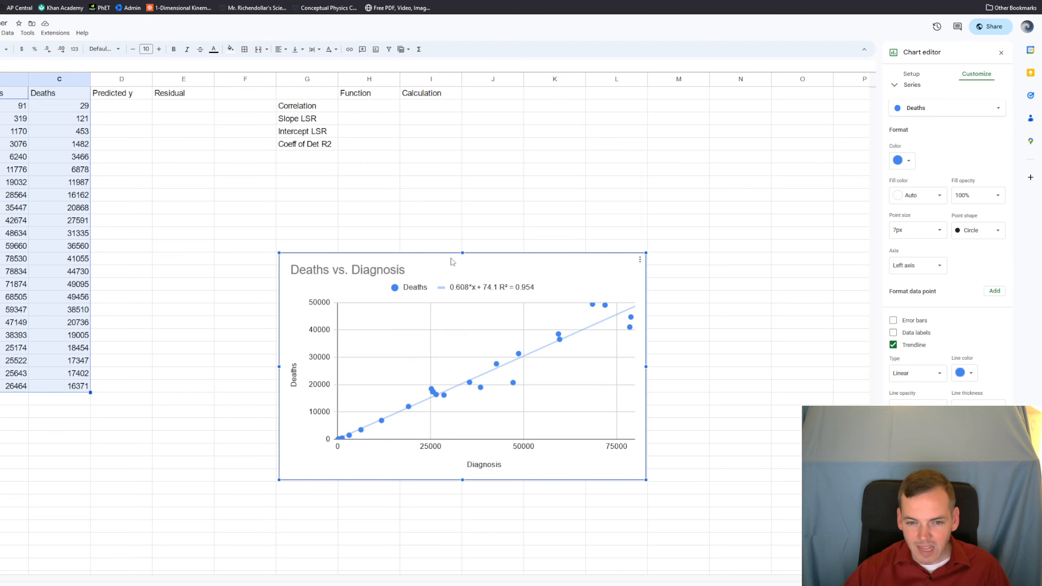
drag(451, 261, 439, 169)
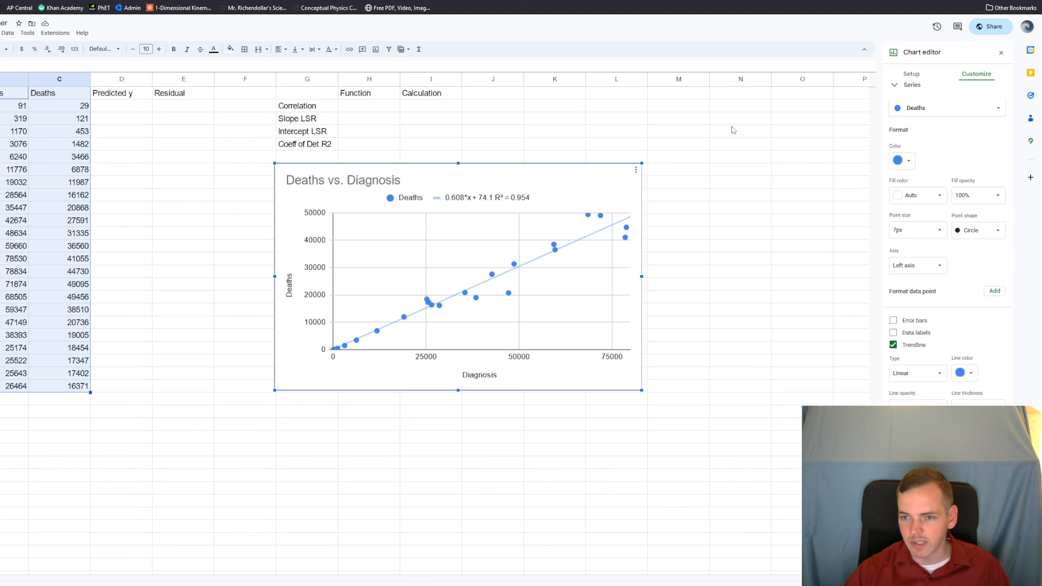
click(1002, 53)
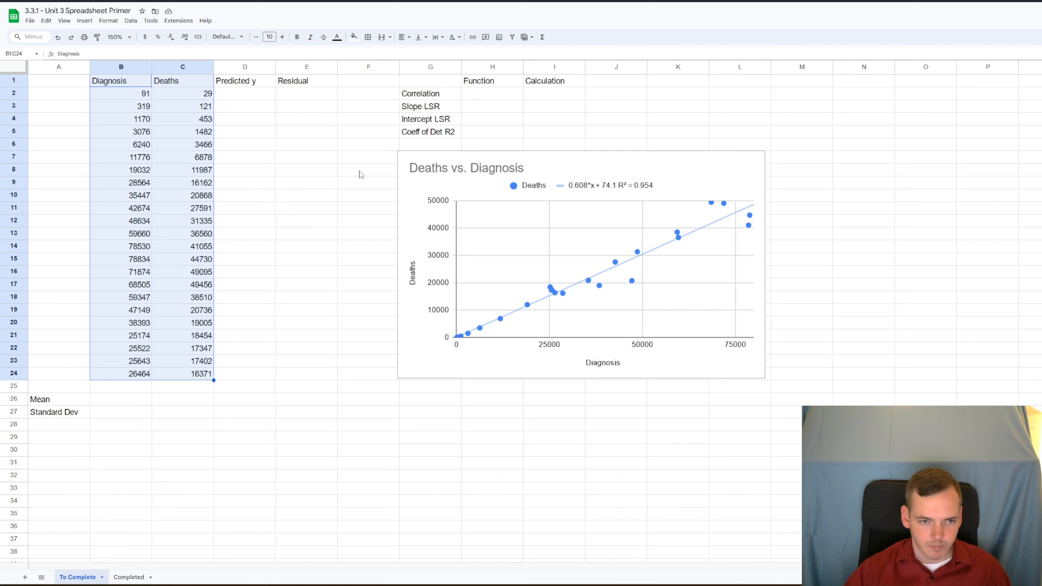
Step: Calculate the mean of the Diagnosis values in cell B26 with =AVERAGE(B2:B24)
click(257, 106)
click(145, 399)
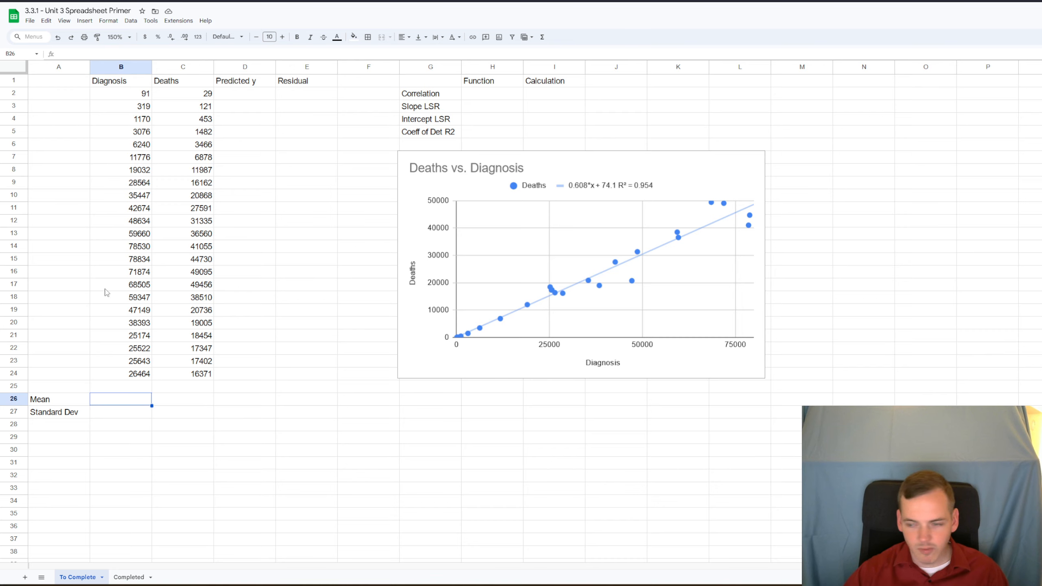
text(=)
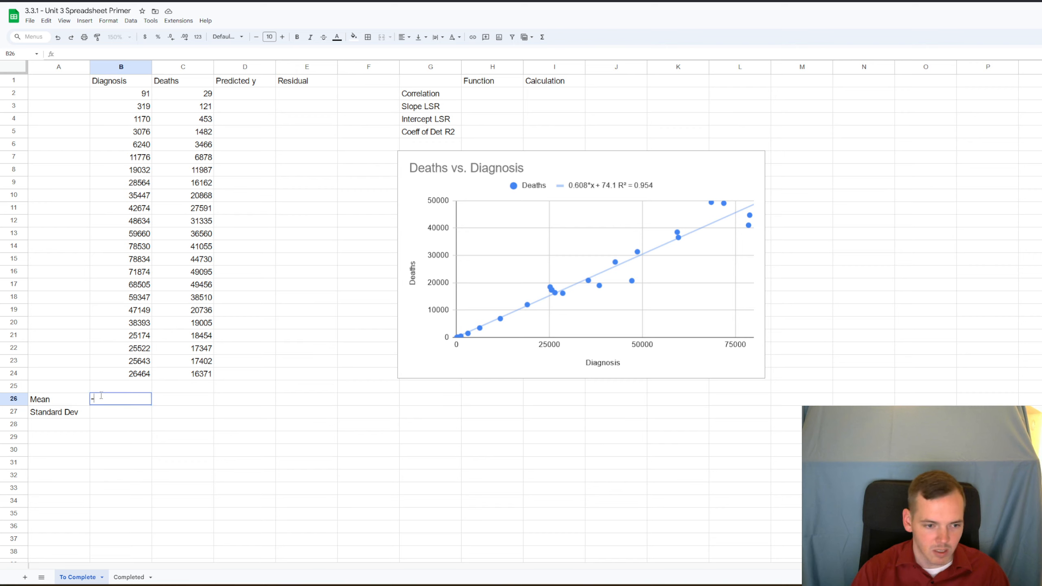
text(aver)
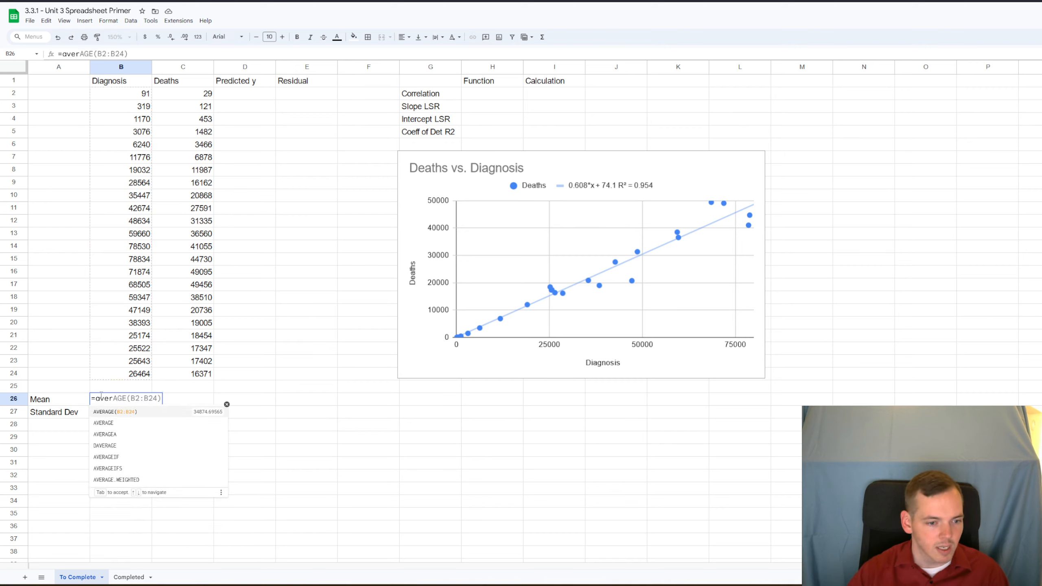
key(Tab)
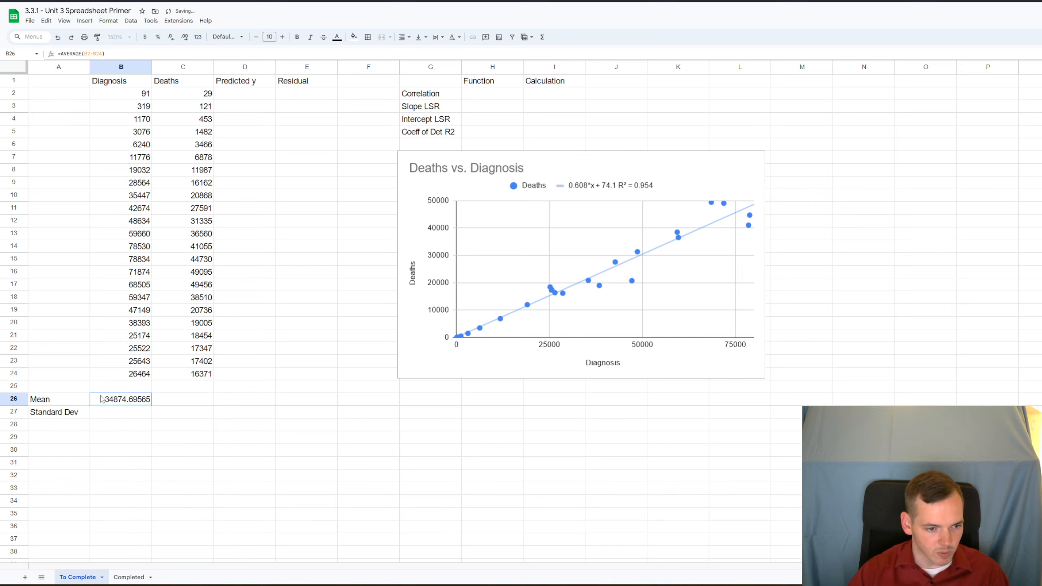
Step: Calculate the standard deviation of the Diagnosis values in cell B27 with =STDEV(B2:B24)
key(Return)
text(std)
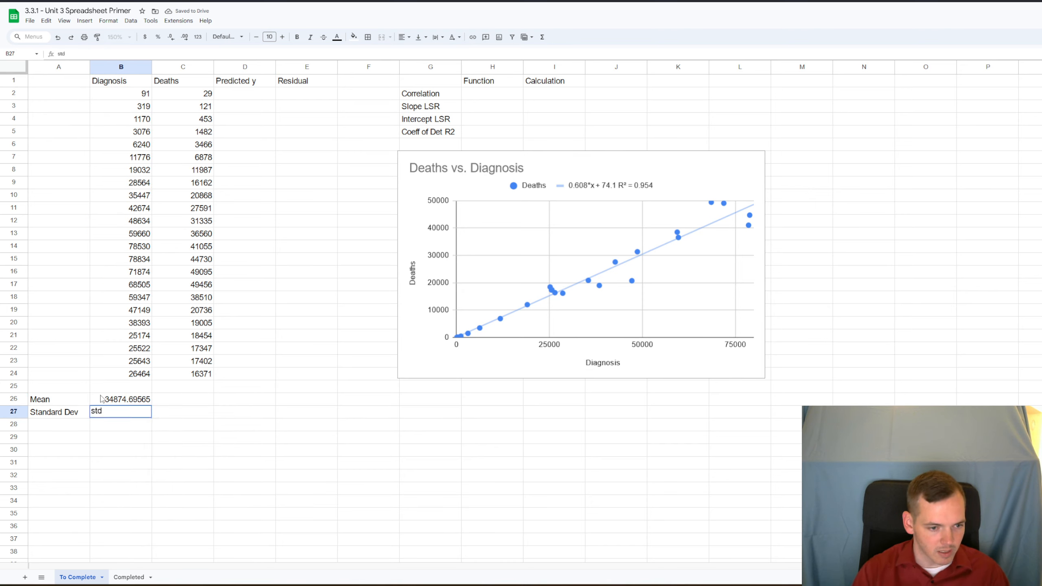
key(BackSpace)
text(=st)
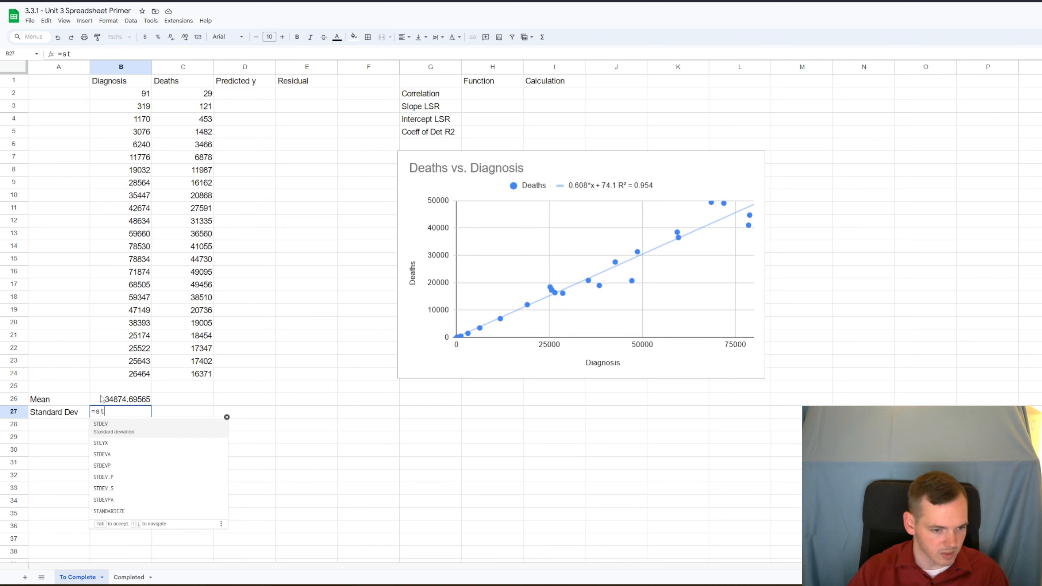
key(Tab)
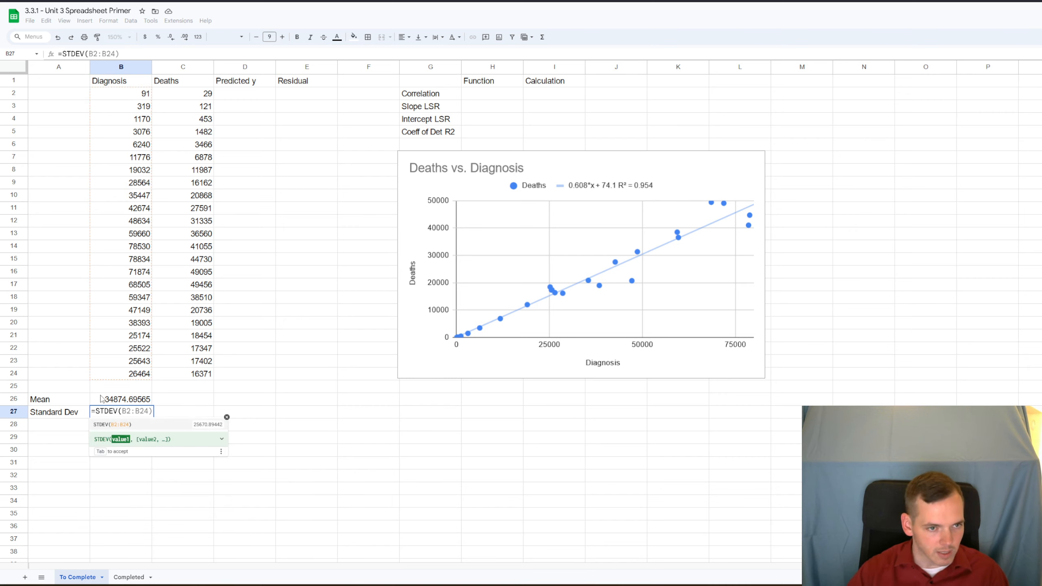
key(Tab)
Step: Calculate the mean of the Deaths values in cell C26 with =AVERAGE(C2:C24)
key(Right)
key(Up)
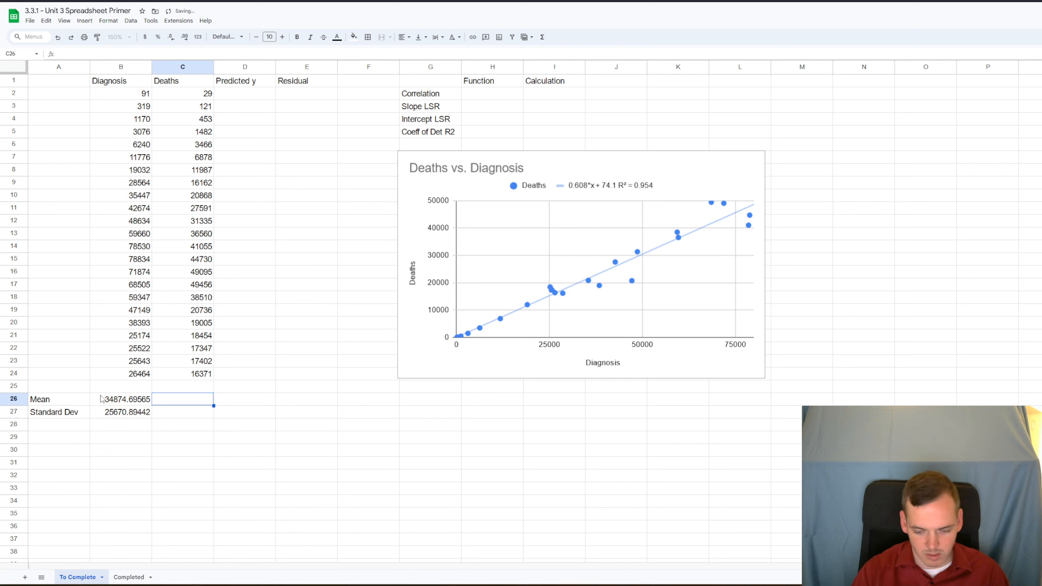
text(=aver)
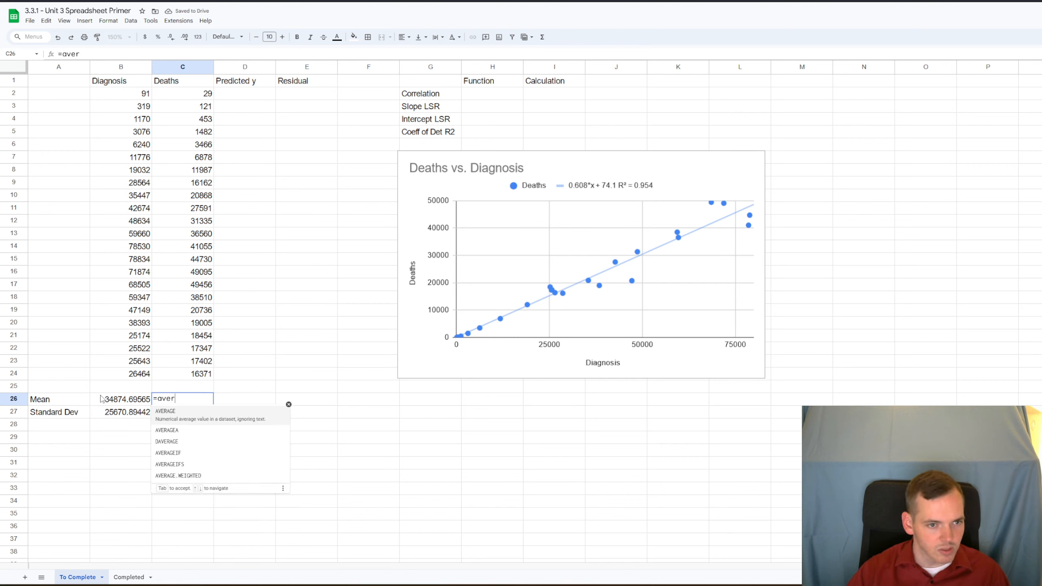
key(Tab)
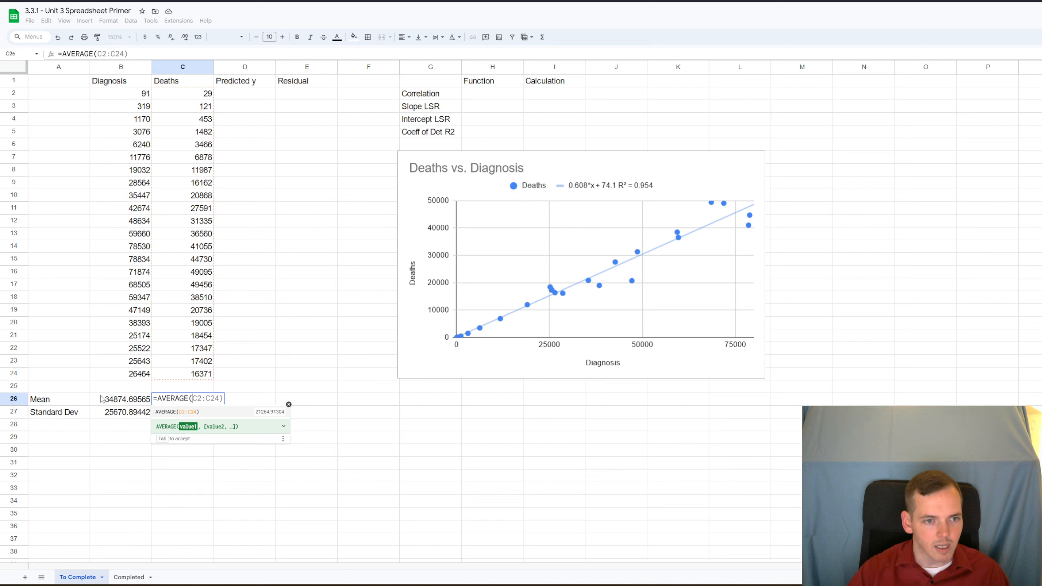
key(Tab)
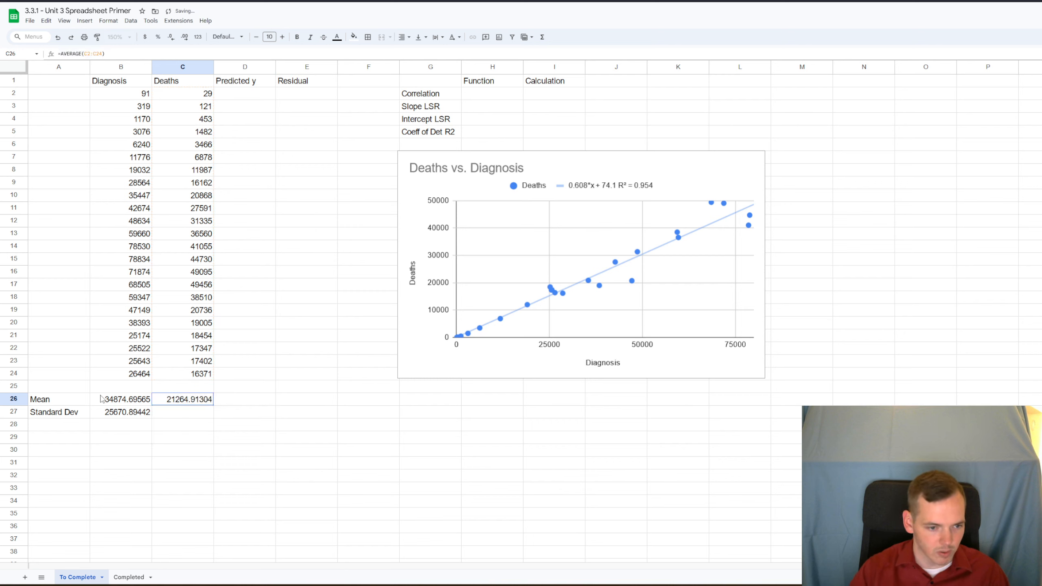
Step: Calculate the standard deviation of the Deaths values in cell C27 with =STDEV(C2:C24)
key(Return)
text(std)
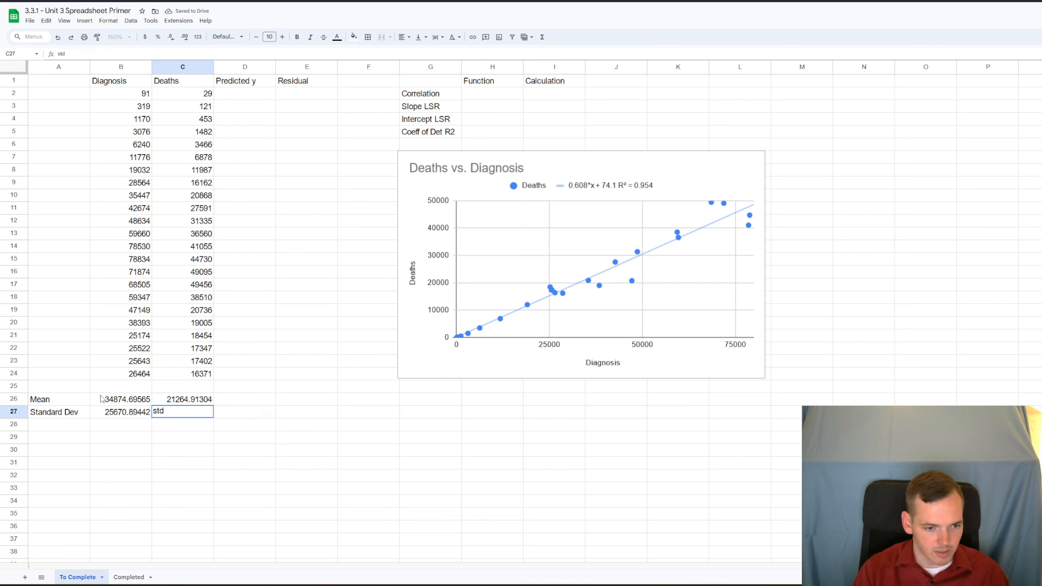
text(=st)
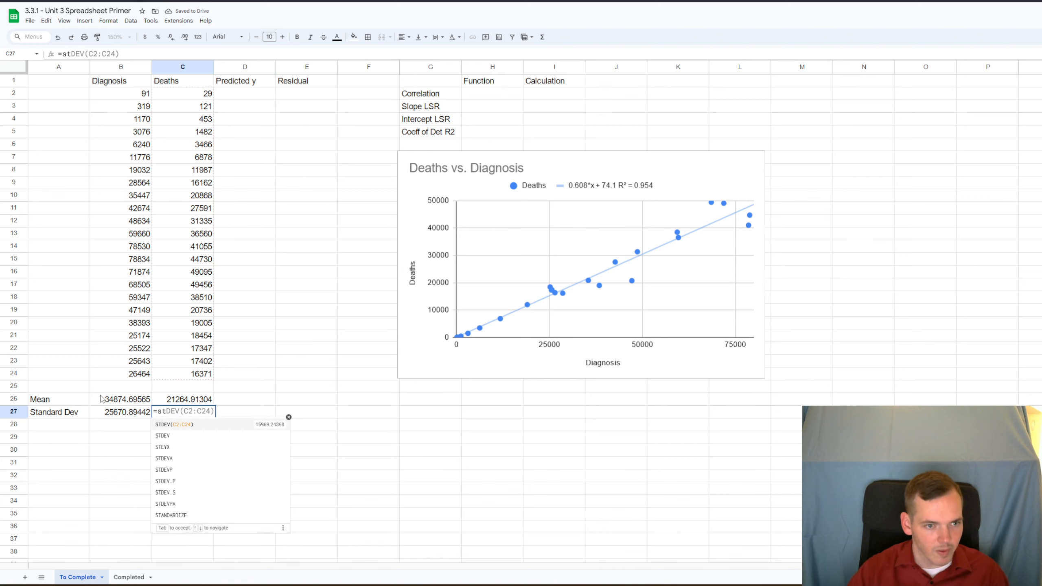
key(Tab)
key(Return)
key(Up)
key(Up)
key(Up)
key(Up)
key(Up)
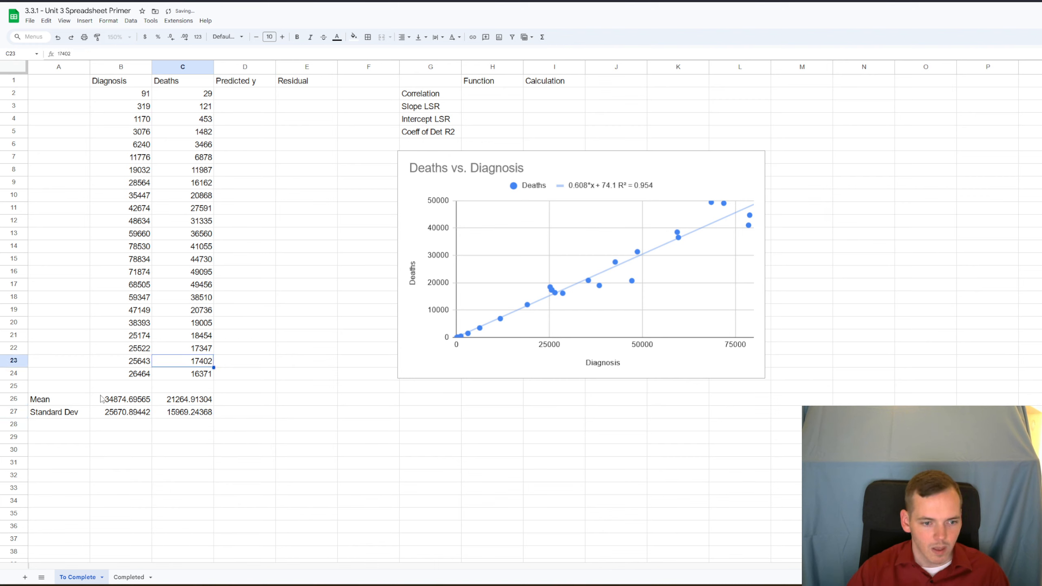
key(Up)
key(Up)
key(Up)
key(Up)
key(Up)
key(Up)
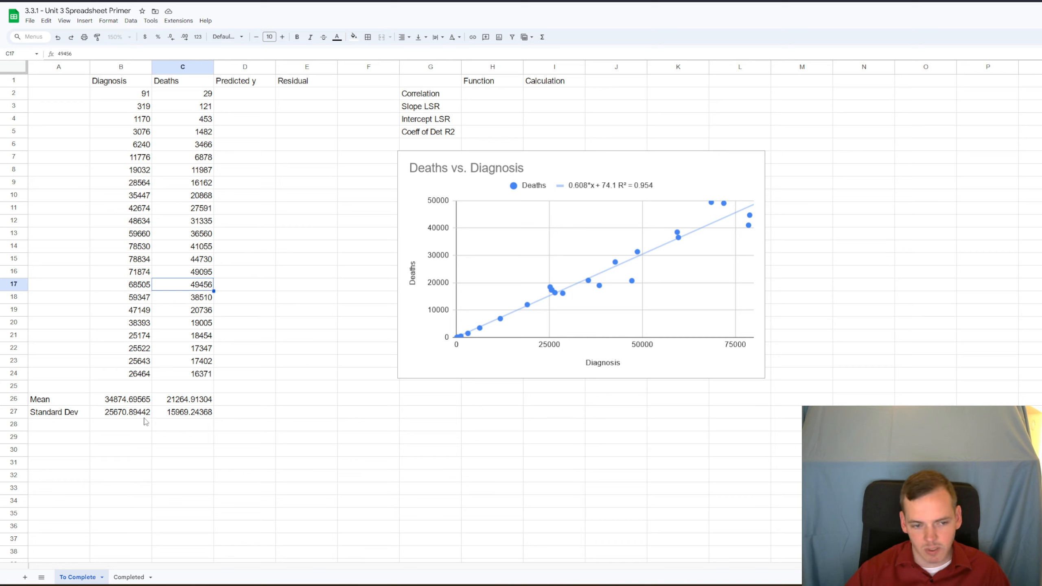
Step: Calculate the correlation of Deaths and Diagnosis in cell H2 with =CORREL(C2:C24,B2:B24), rejecting the suggested autofill for the cells below
click(505, 97)
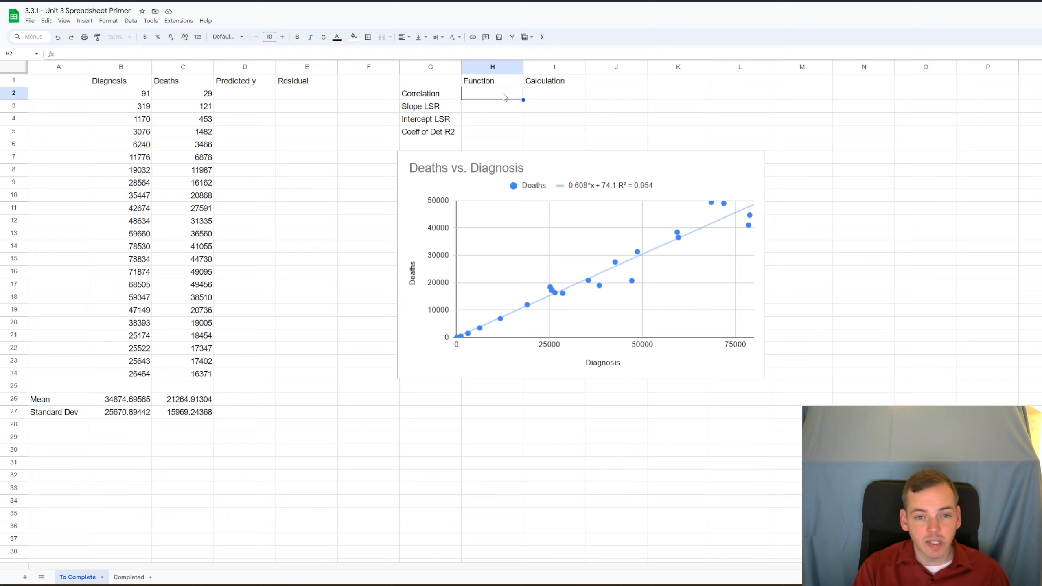
text(=)
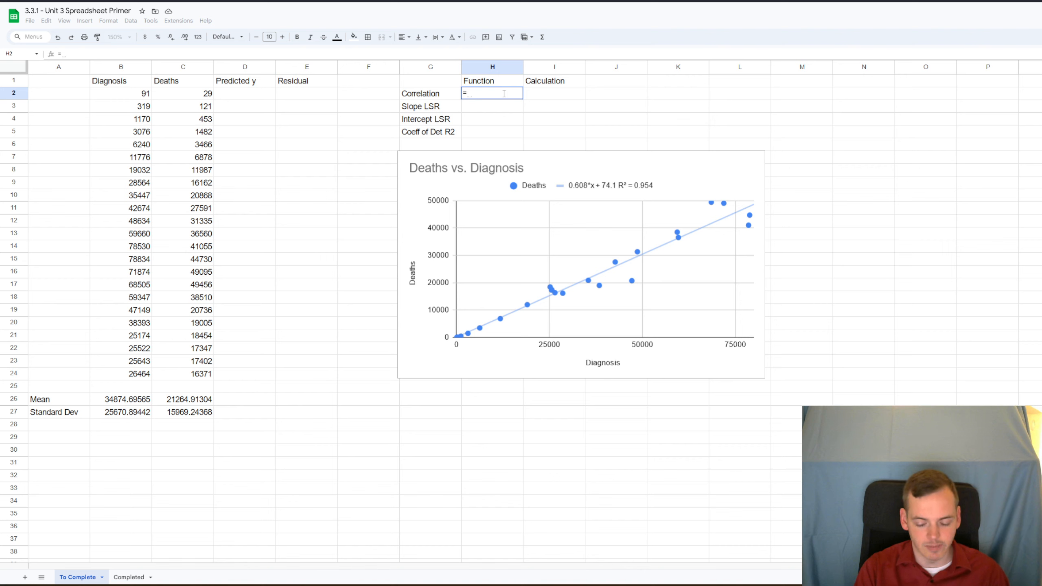
text(c)
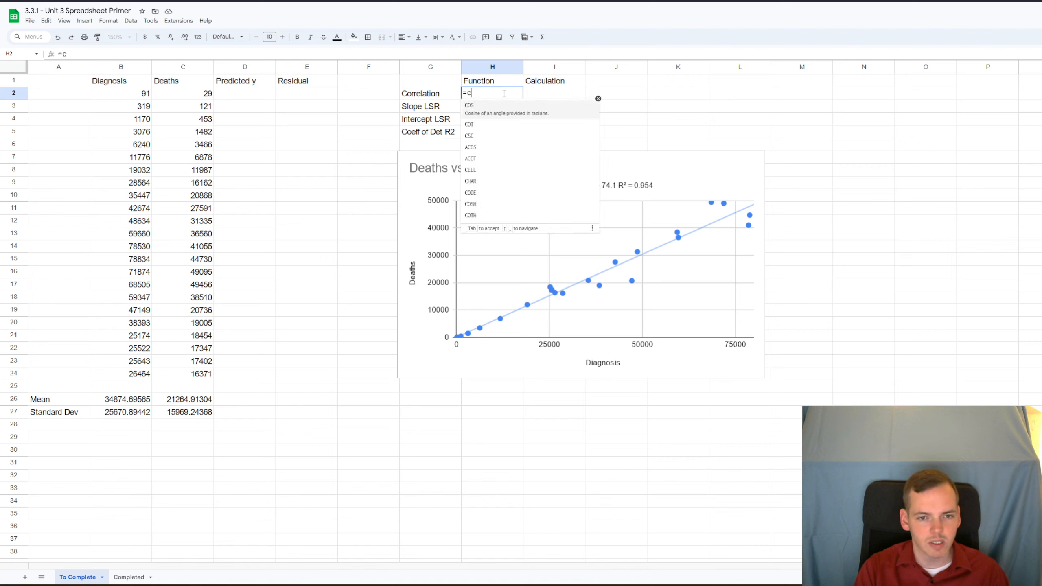
text(orr)
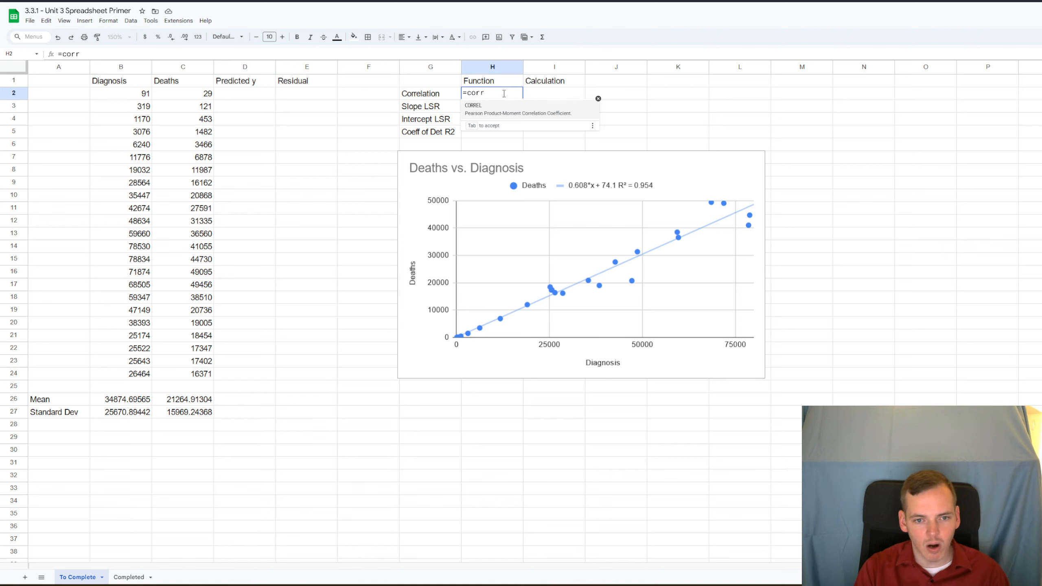
text(el)
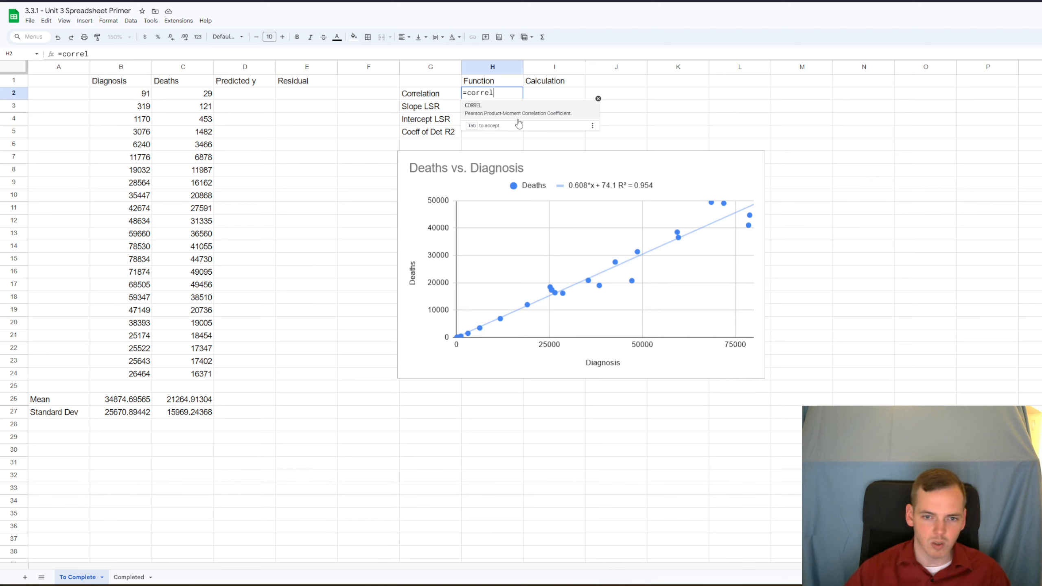
text(()
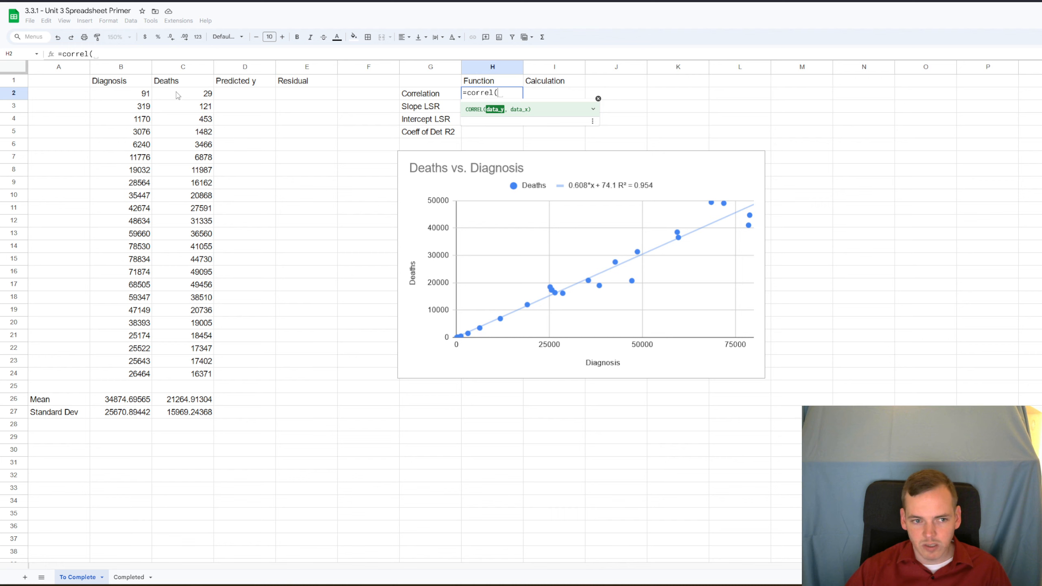
drag(176, 98, 196, 379)
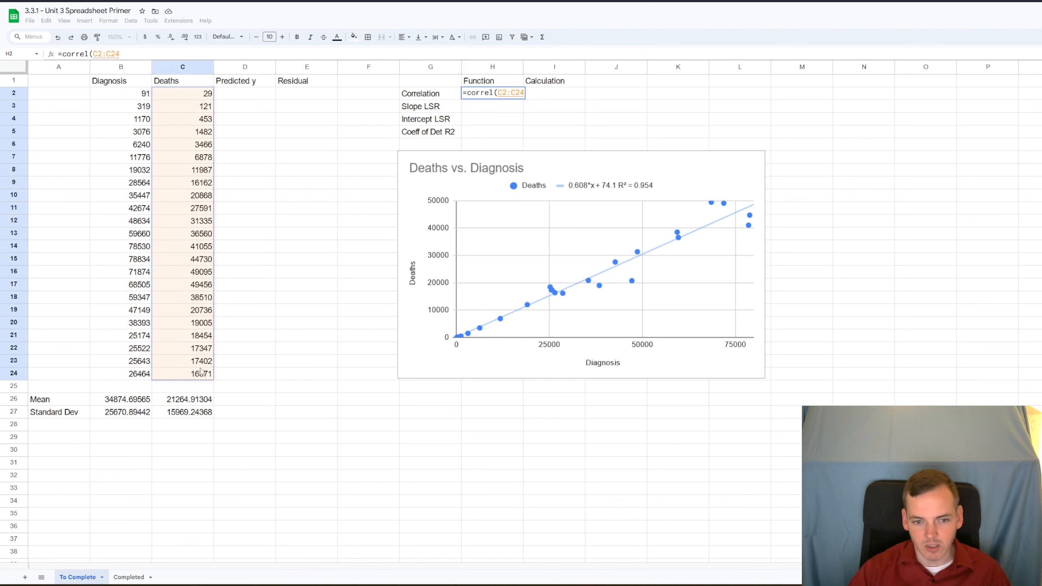
text(,)
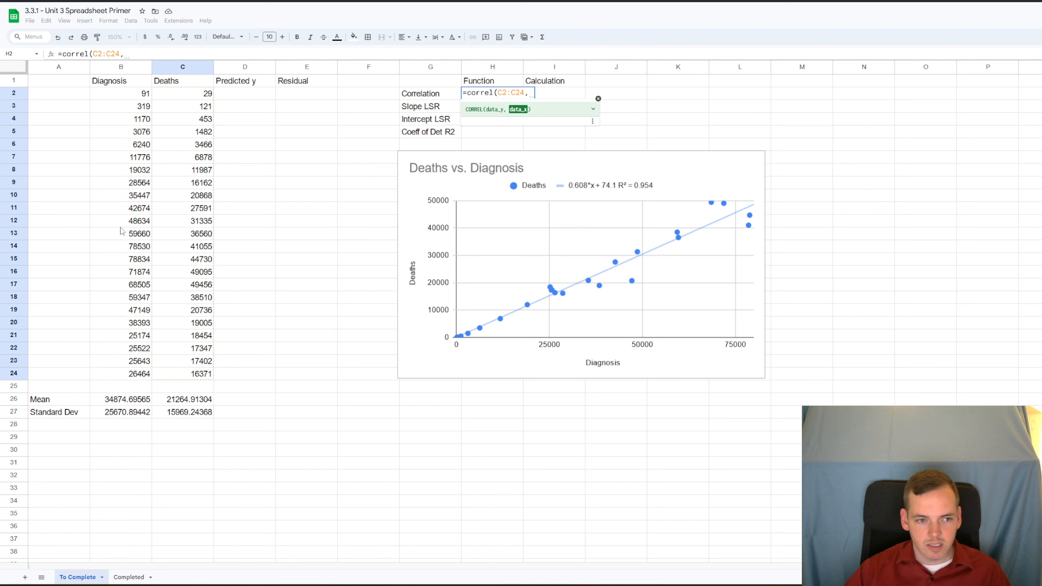
drag(132, 97, 123, 379)
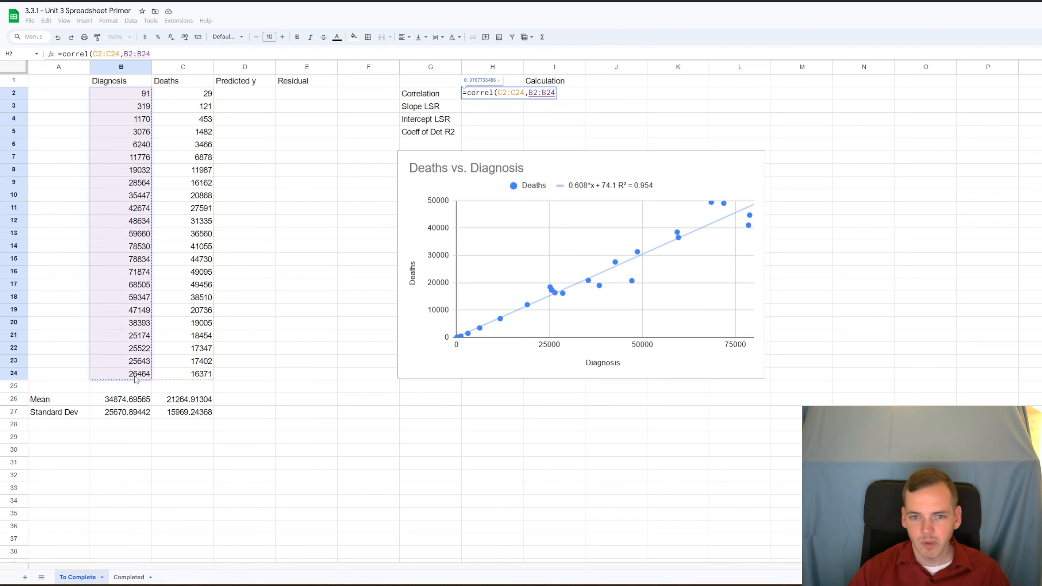
key(Return)
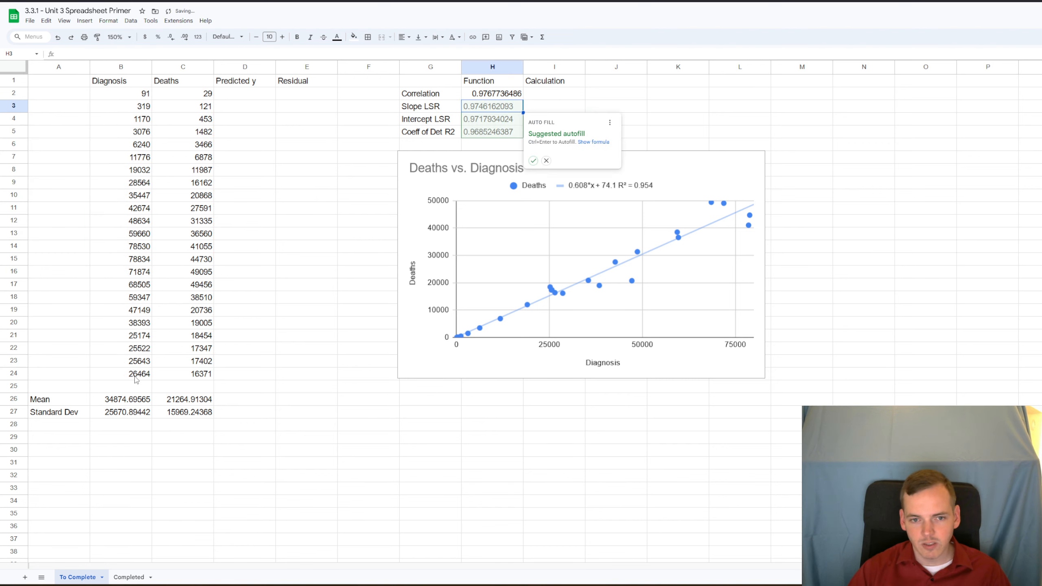
click(546, 162)
click(492, 95)
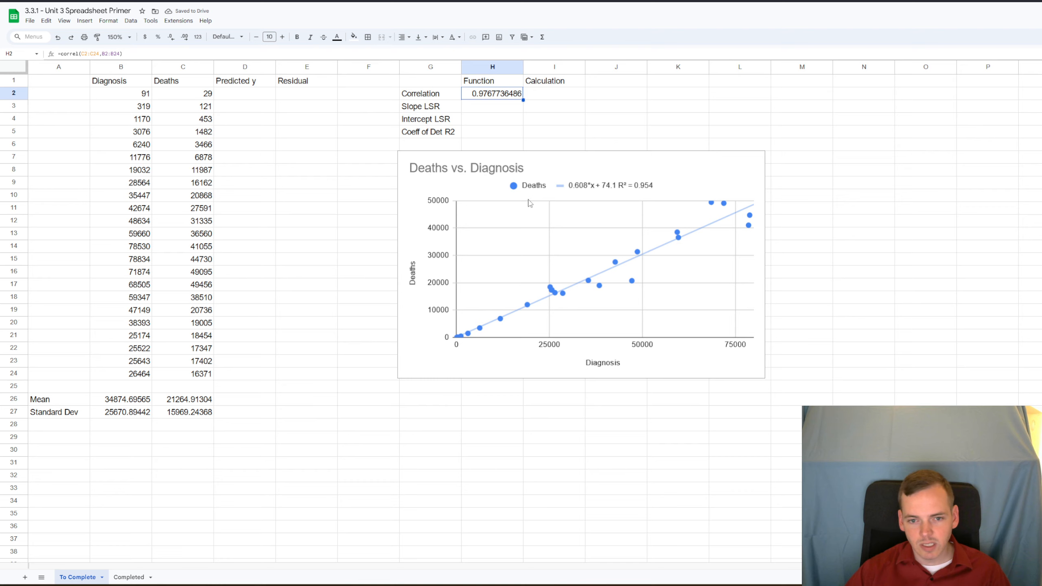
Step: Enter the placeholder "--" in the Calculation column of the Correlation row, cell I2
click(548, 94)
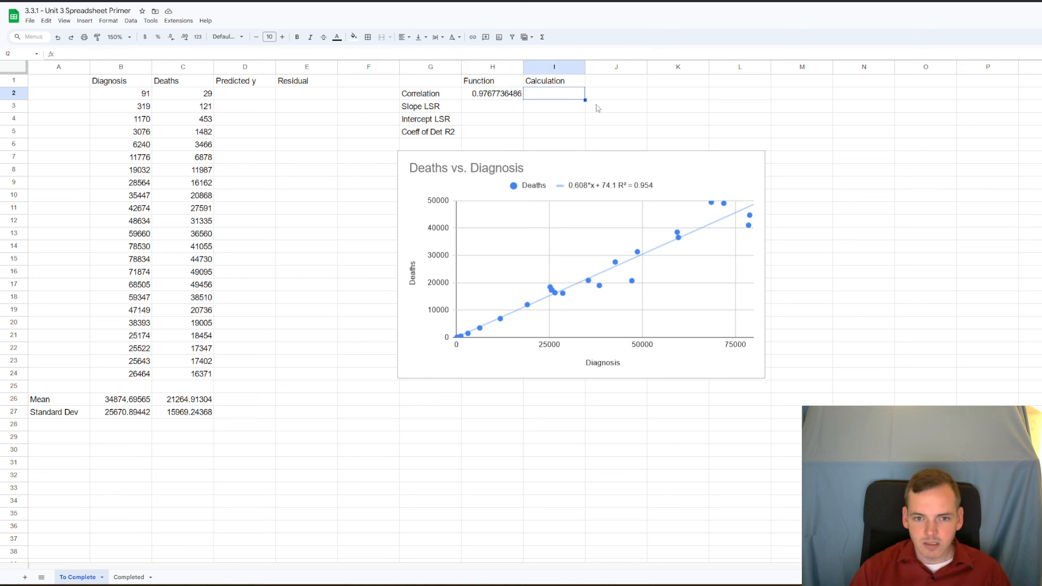
text(--)
key(Return)
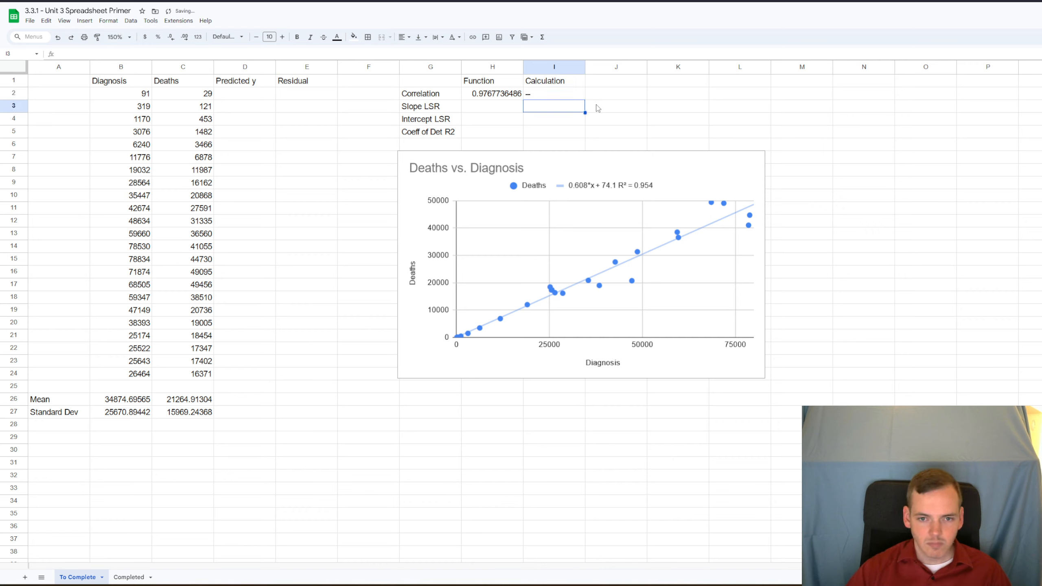
key(Up)
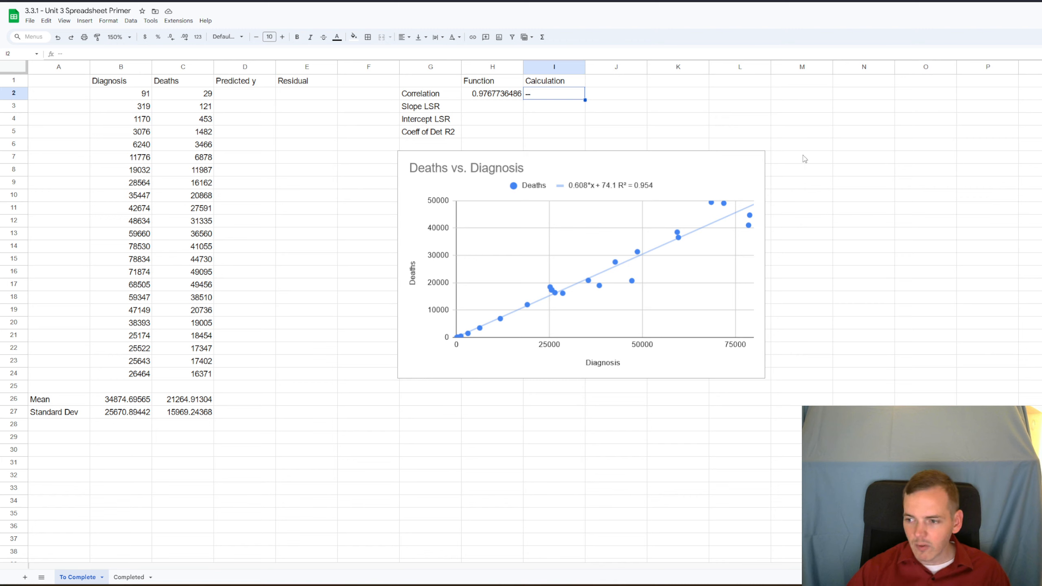
Step: Calculate the regression slope of Deaths on Diagnosis in cell H3 with =SLOPE(C2:C24,B2:B24)
click(478, 109)
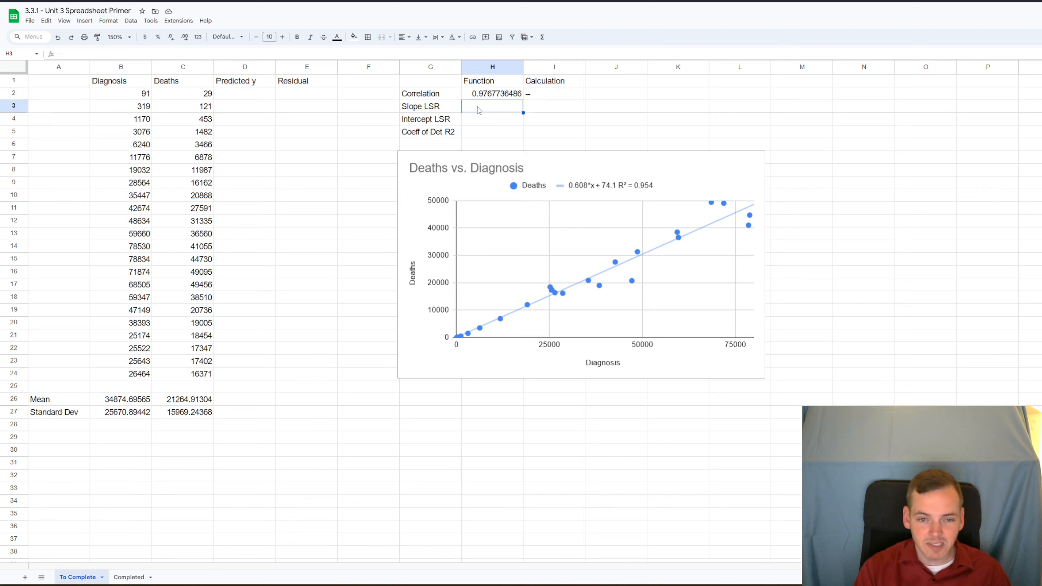
text(=)
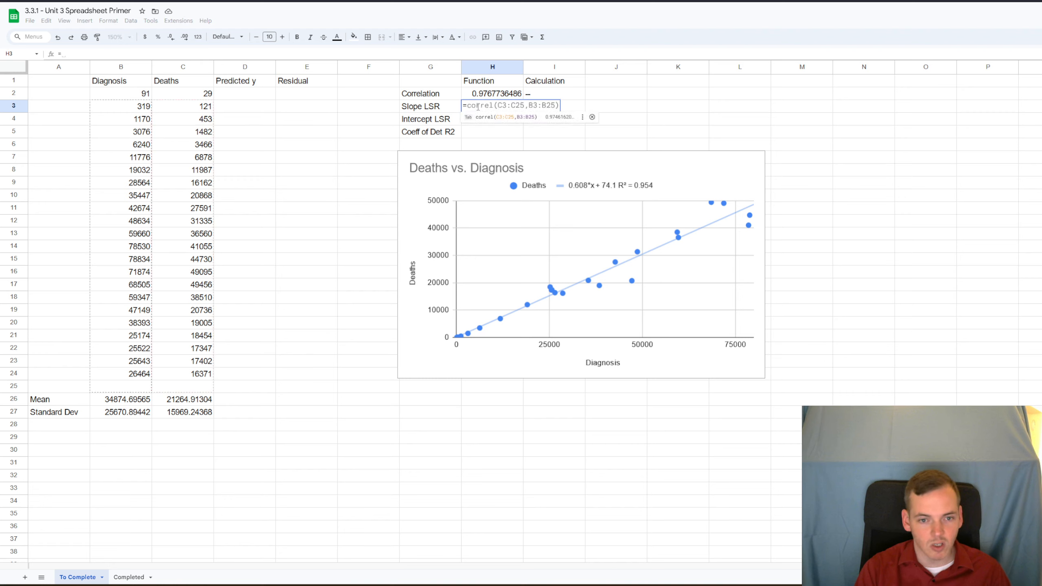
text(slop)
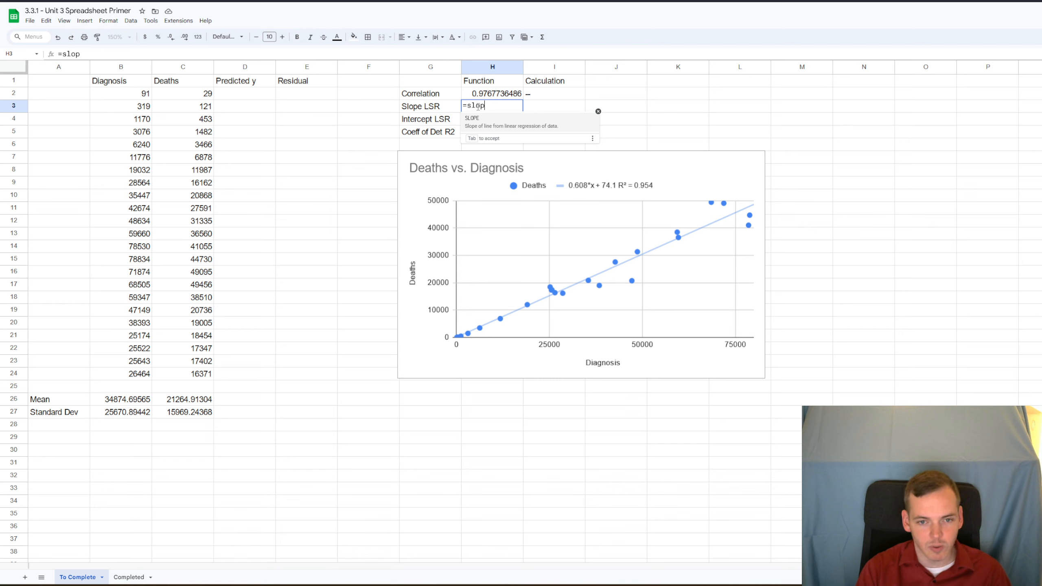
text(e)
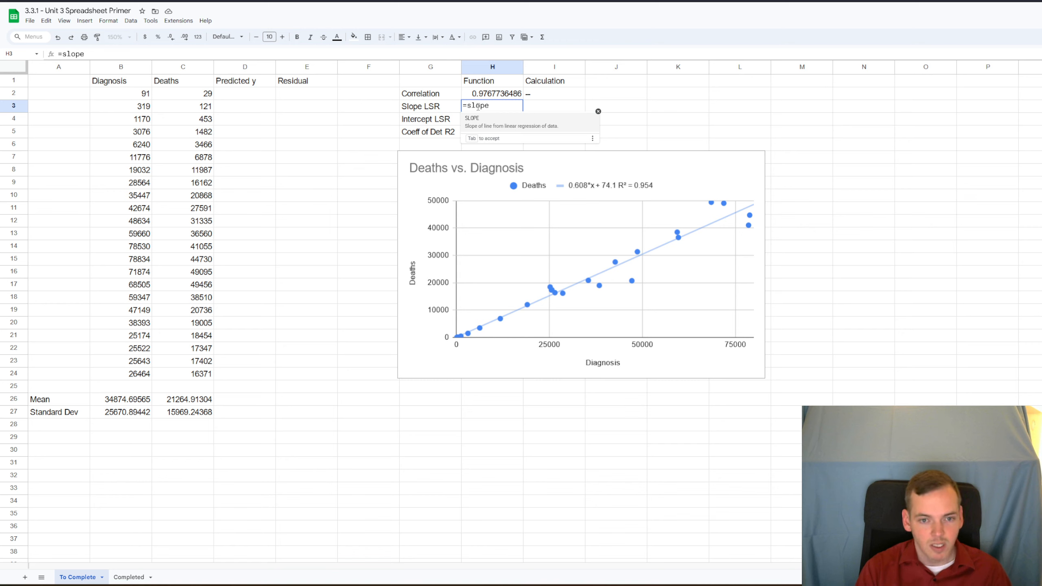
text(()
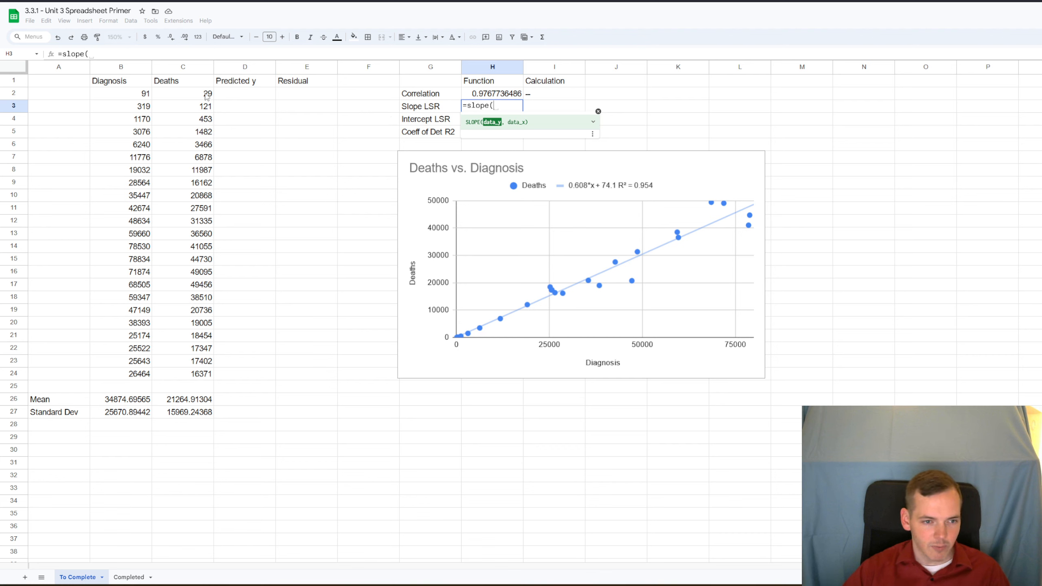
drag(206, 95, 196, 375)
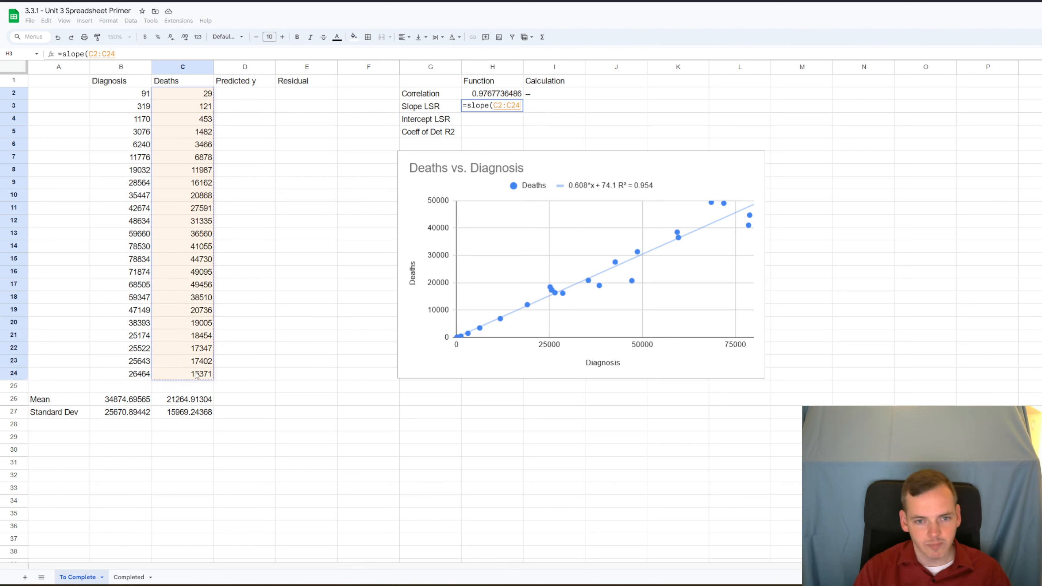
text(,)
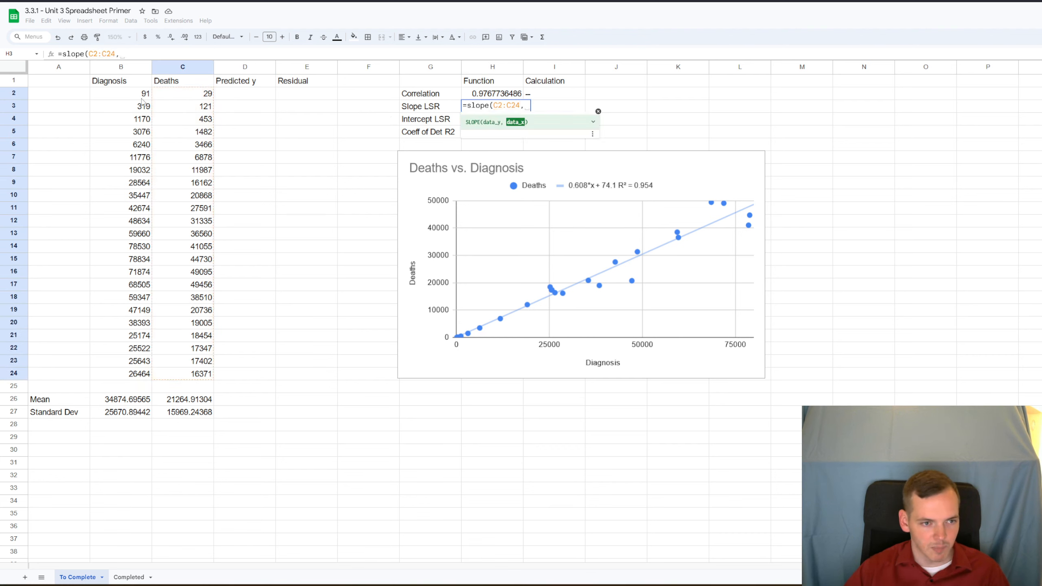
drag(144, 94, 129, 374)
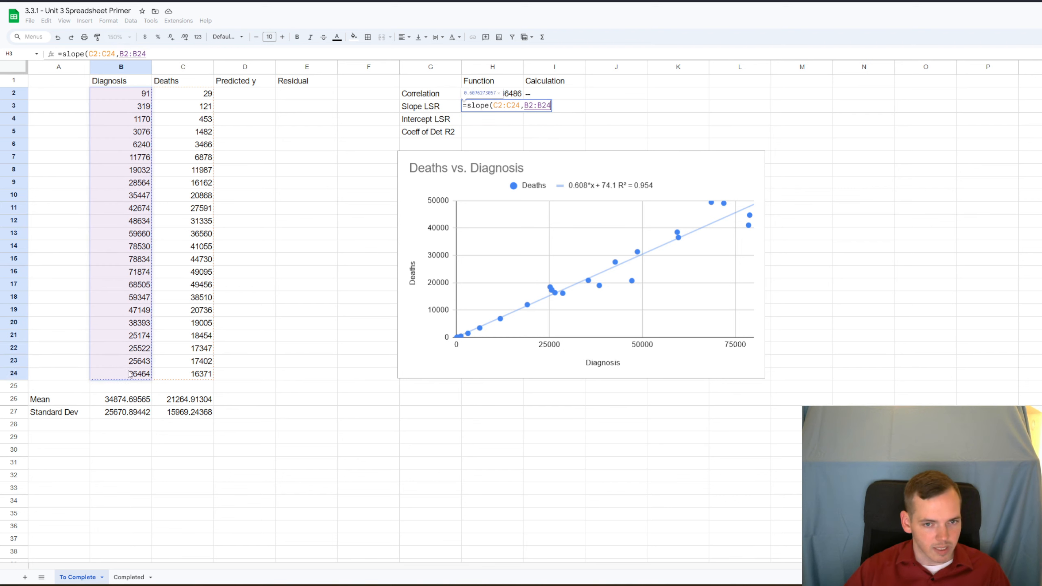
text())
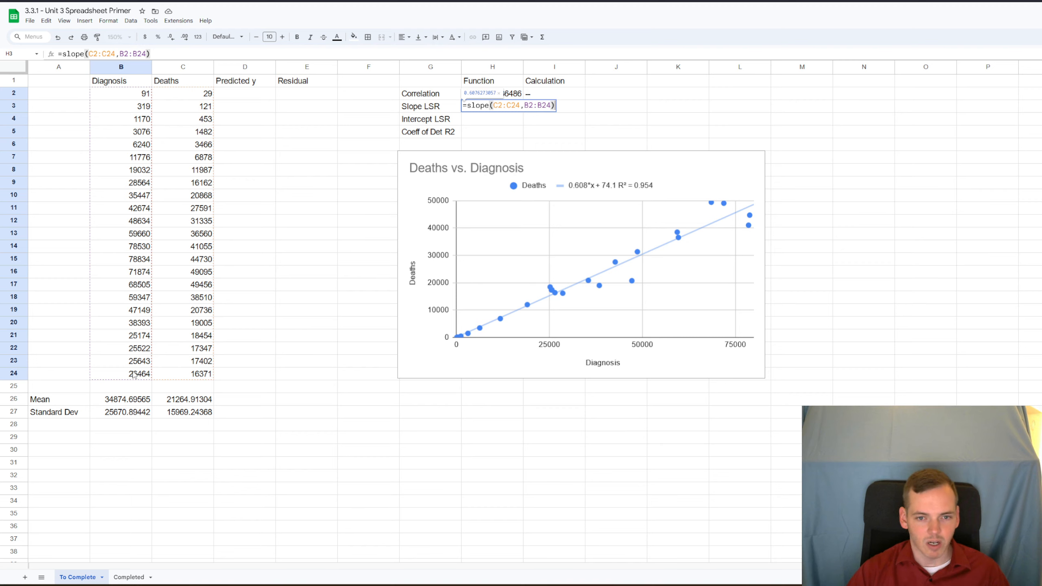
key(Return)
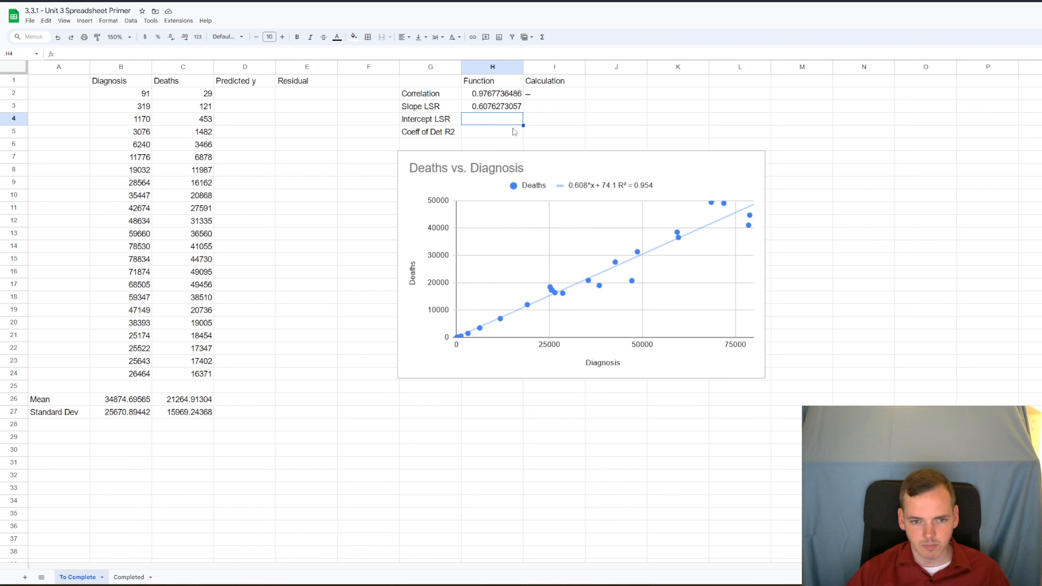
Step: Calculate the regression intercept of Deaths on Diagnosis in cell H4 with =INTERCEPT(C2:C24,B2:B24)
text(=)
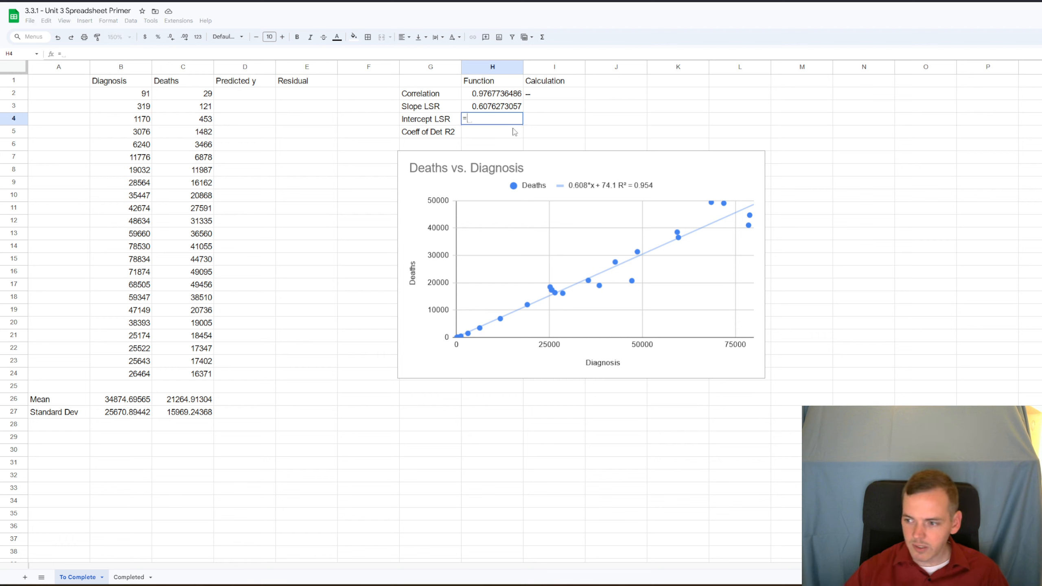
text(in)
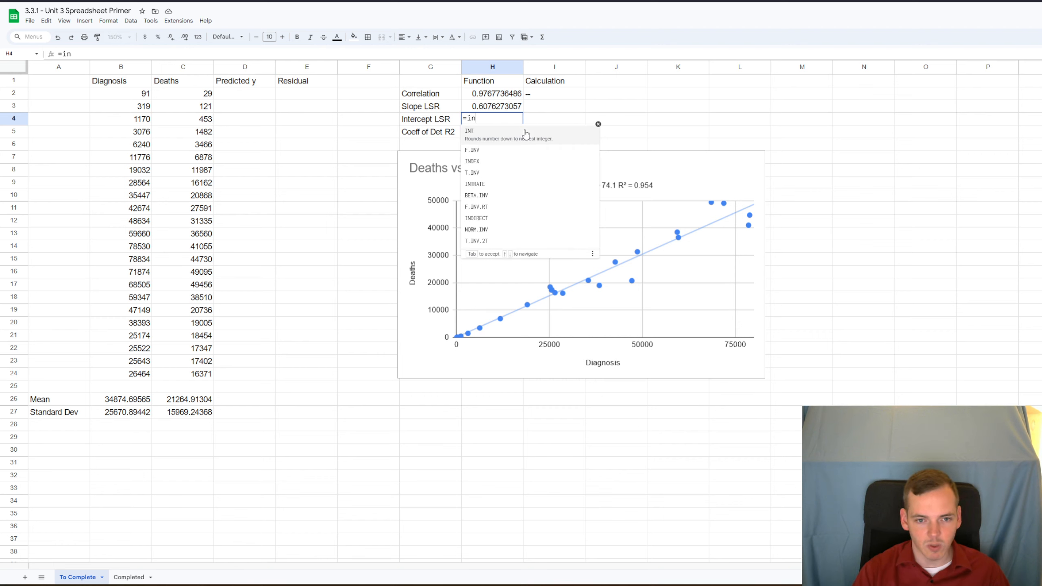
text(ter)
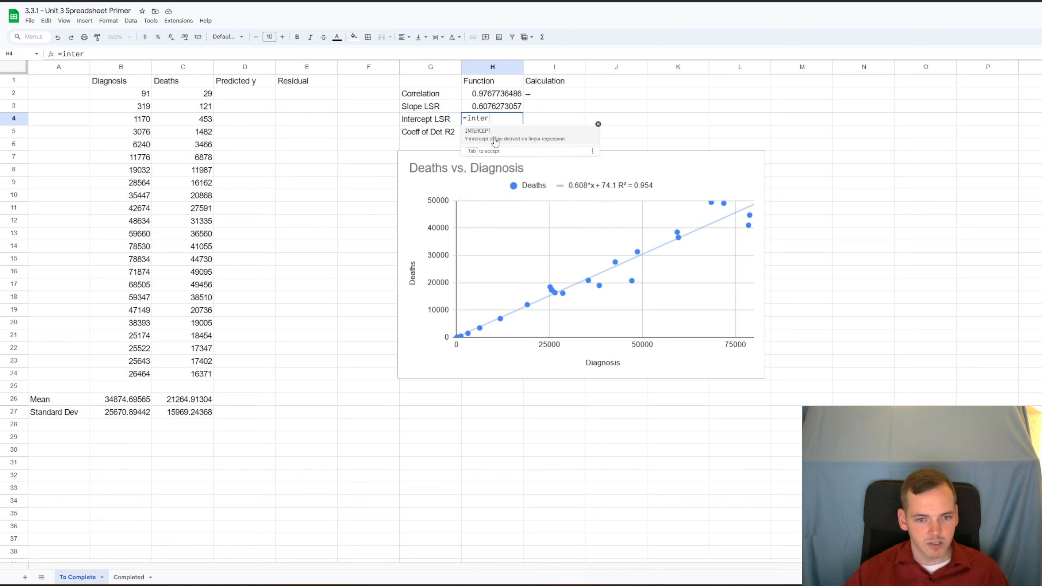
click(540, 134)
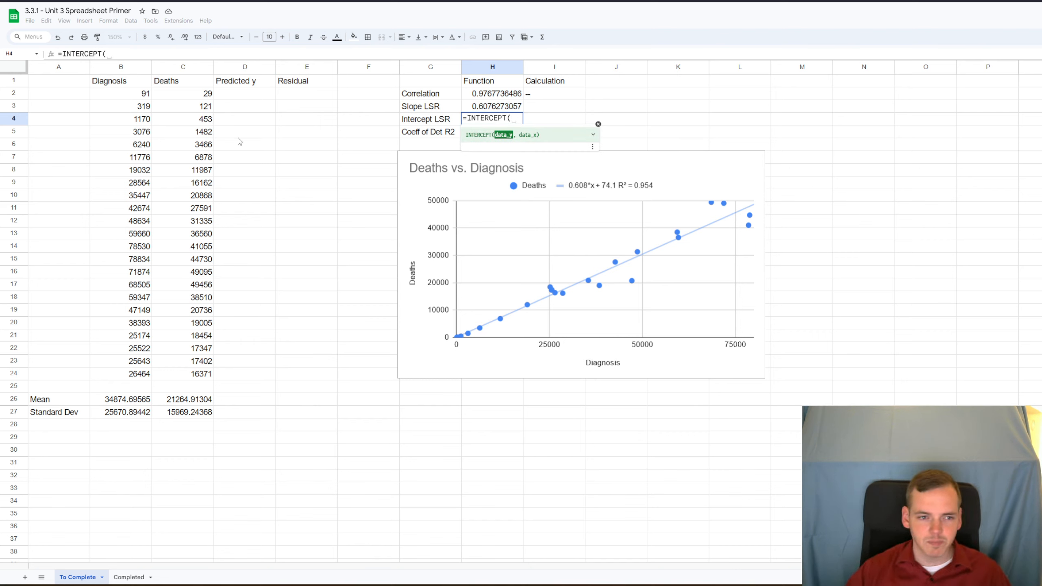
drag(190, 95, 201, 375)
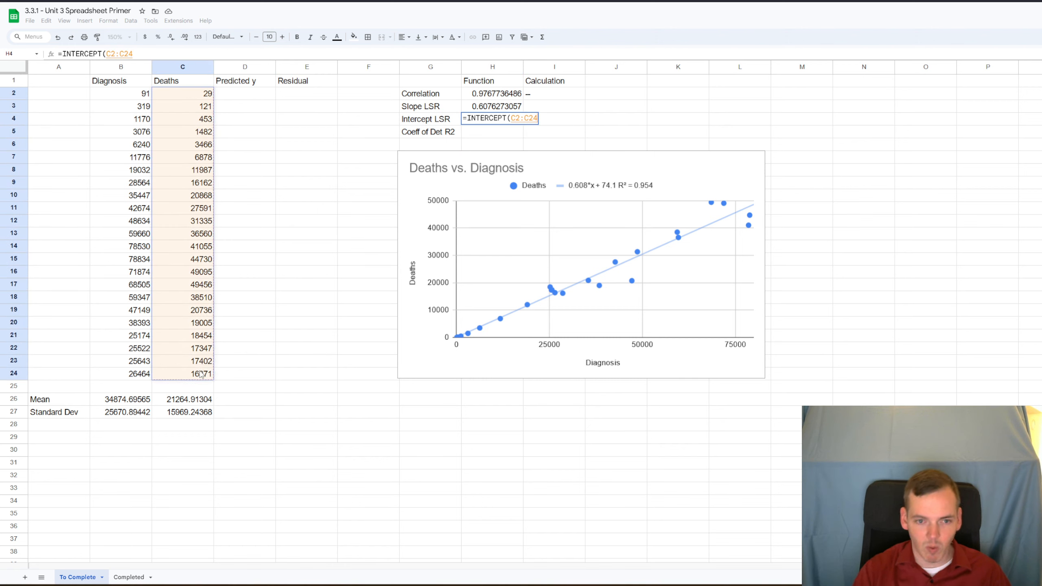
text(,)
drag(129, 95, 152, 374)
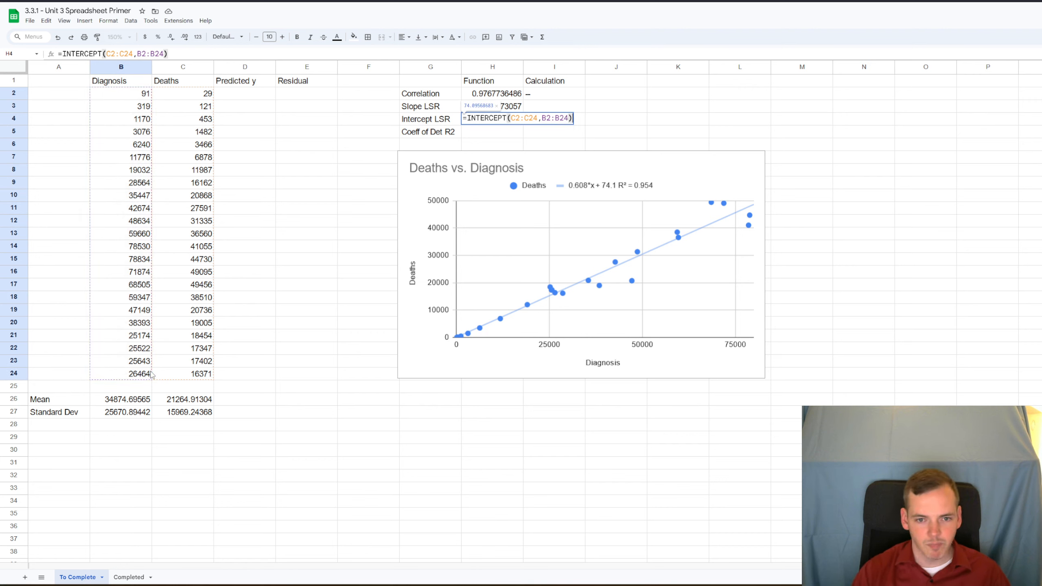
key(Return)
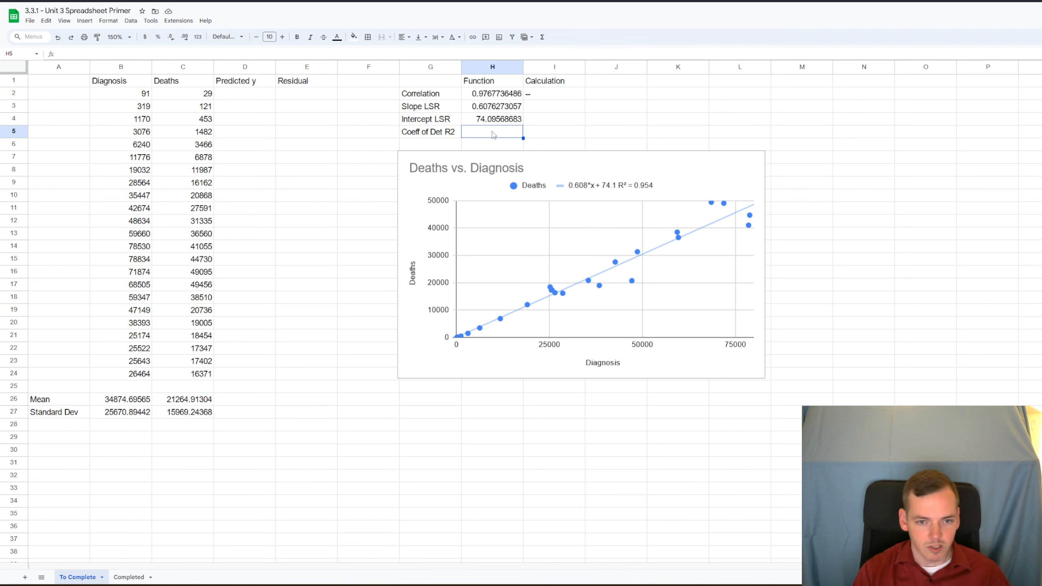
Step: Calculate the coefficient of determination of Deaths and Diagnosis in cell H5 with =RSQ(C2:C24,B2:B24)
text(=Rsq)
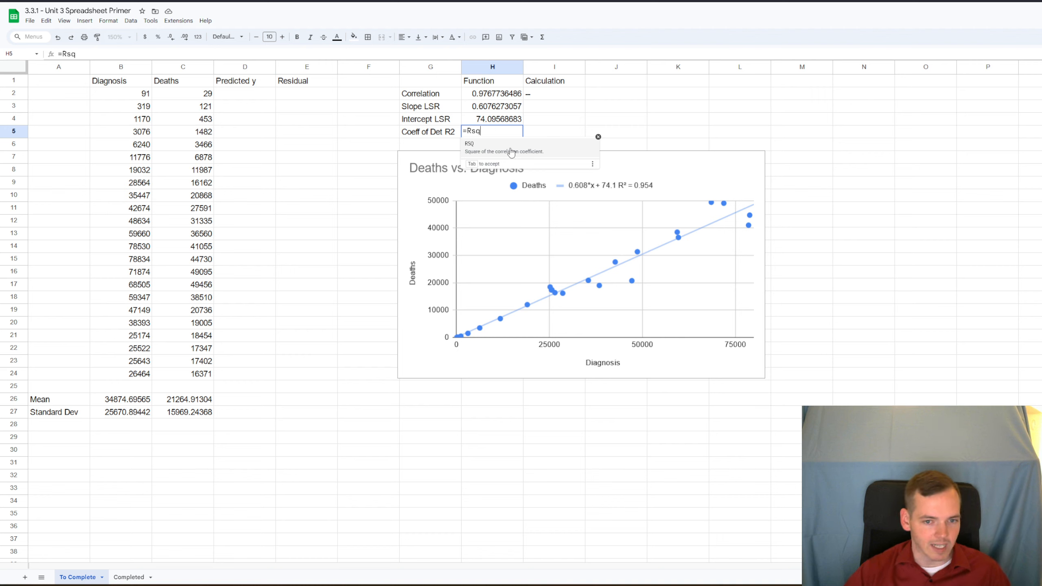
click(511, 153)
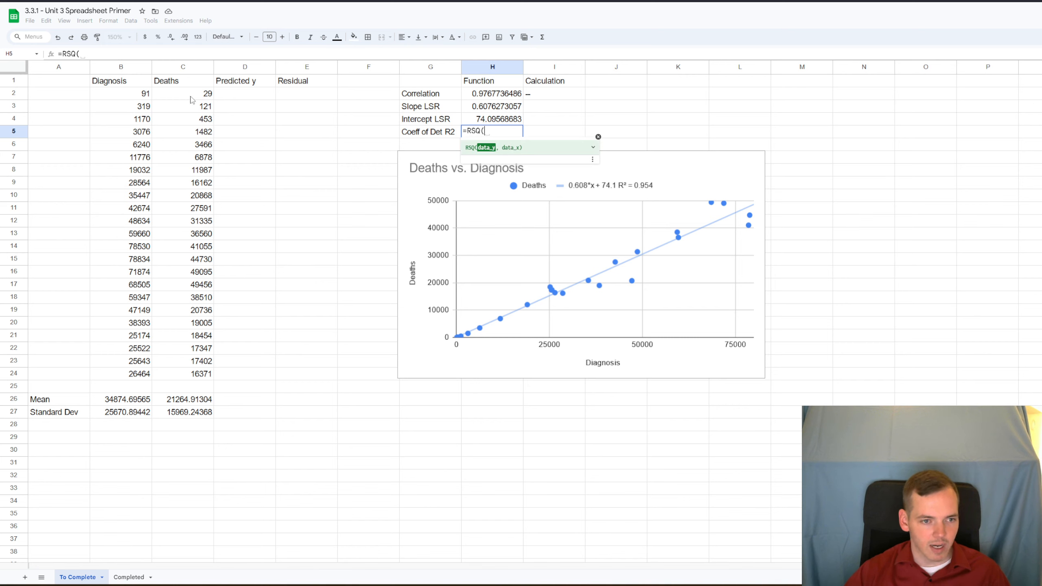
drag(193, 101, 197, 379)
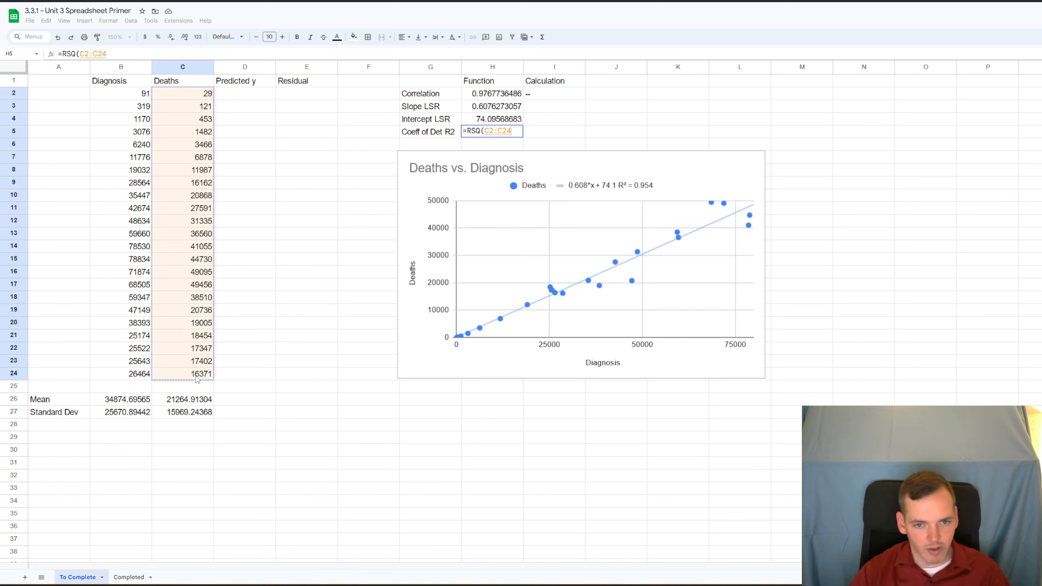
text(,)
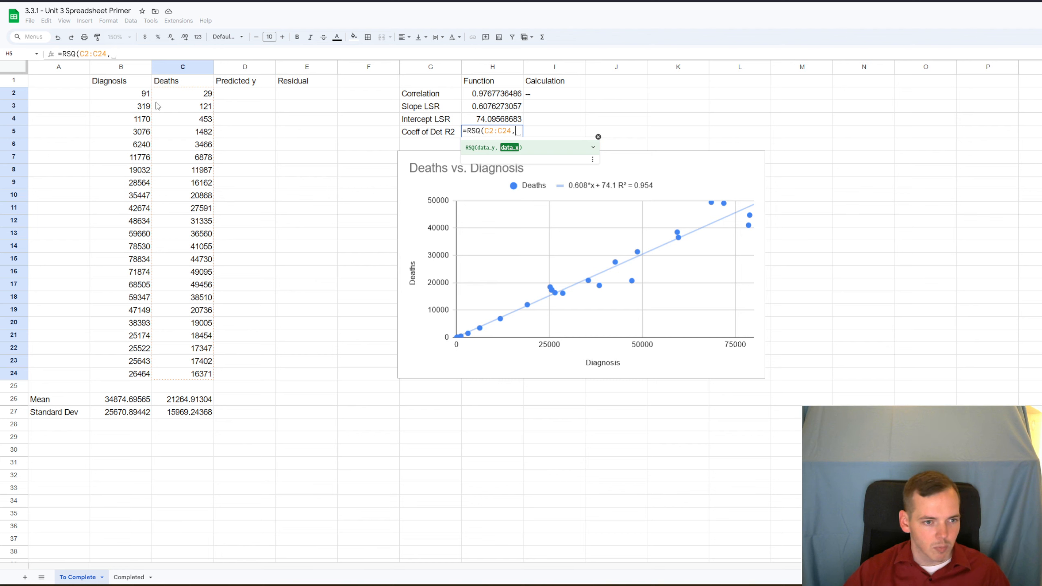
drag(142, 97, 114, 375)
key(Return)
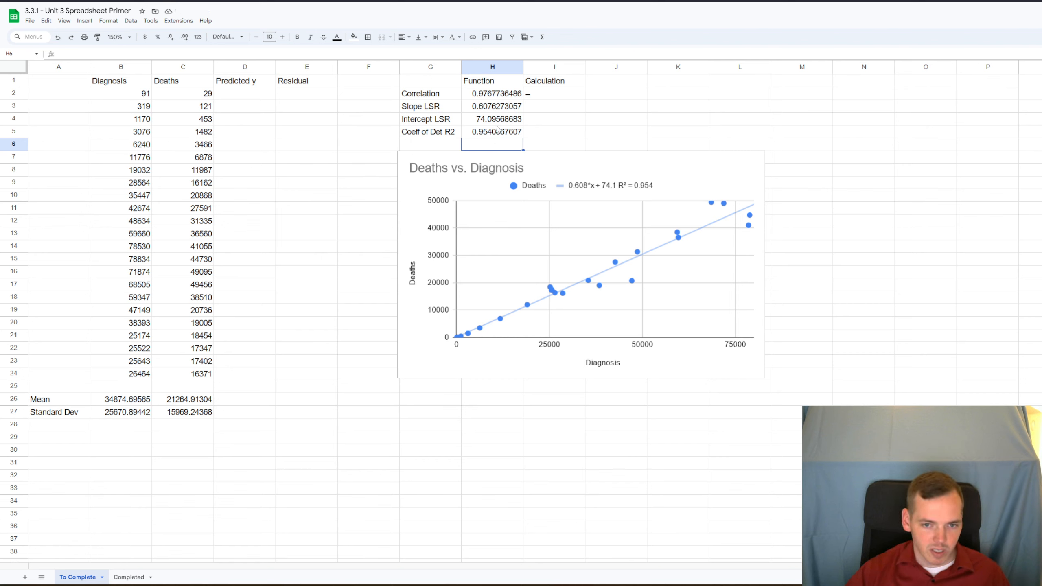
click(511, 136)
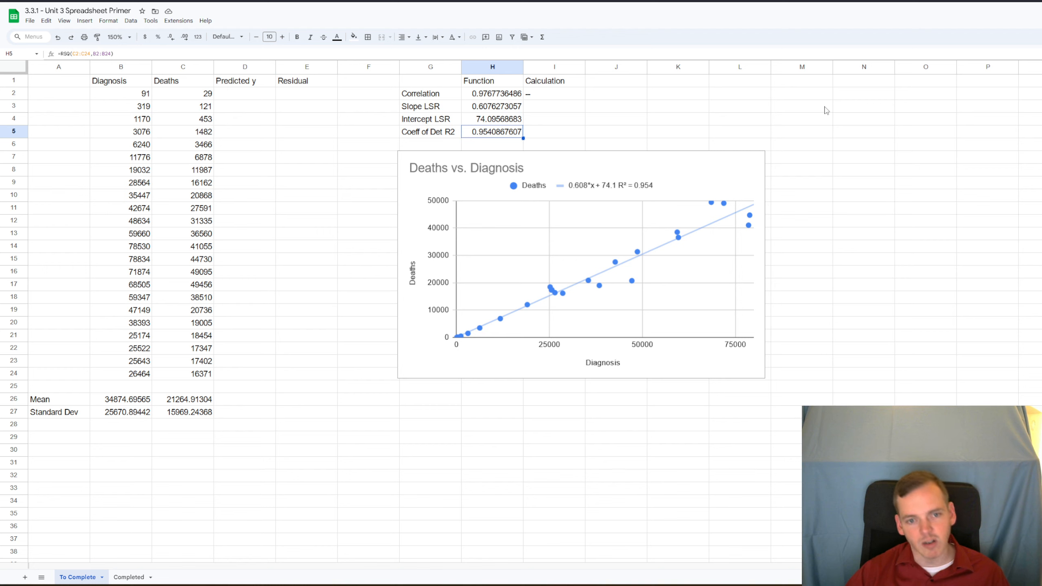
Step: Enter the placeholder "--" in the Calculation column of the Coeff of Det R2 row, cell I5
click(550, 135)
text(--)
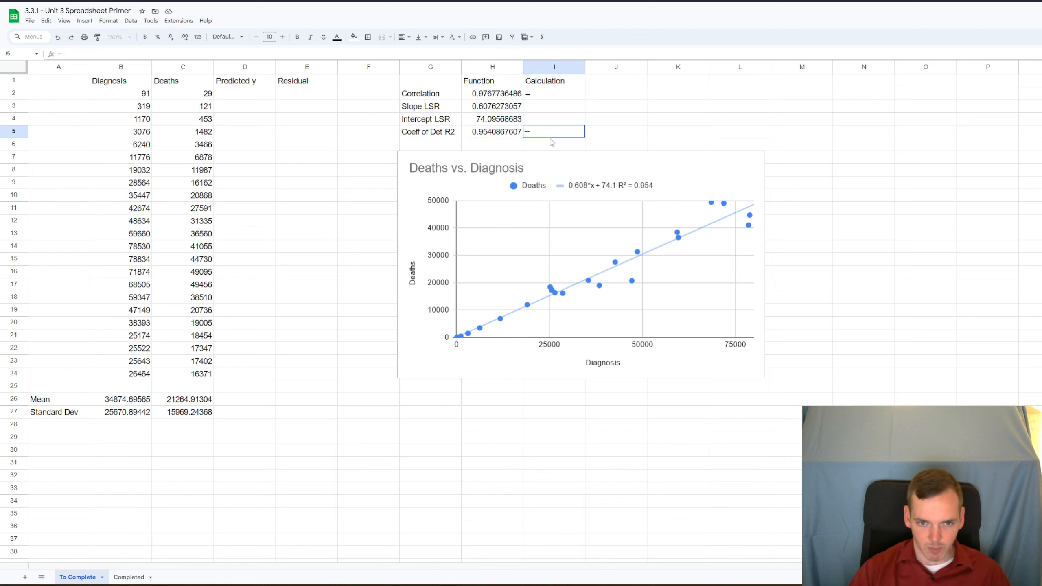
key(Up)
Step: Calculate the slope in cell I3 from the correlation and the standard deviations with =H2*C27/B27, and check it against the function result in H3
key(Up)
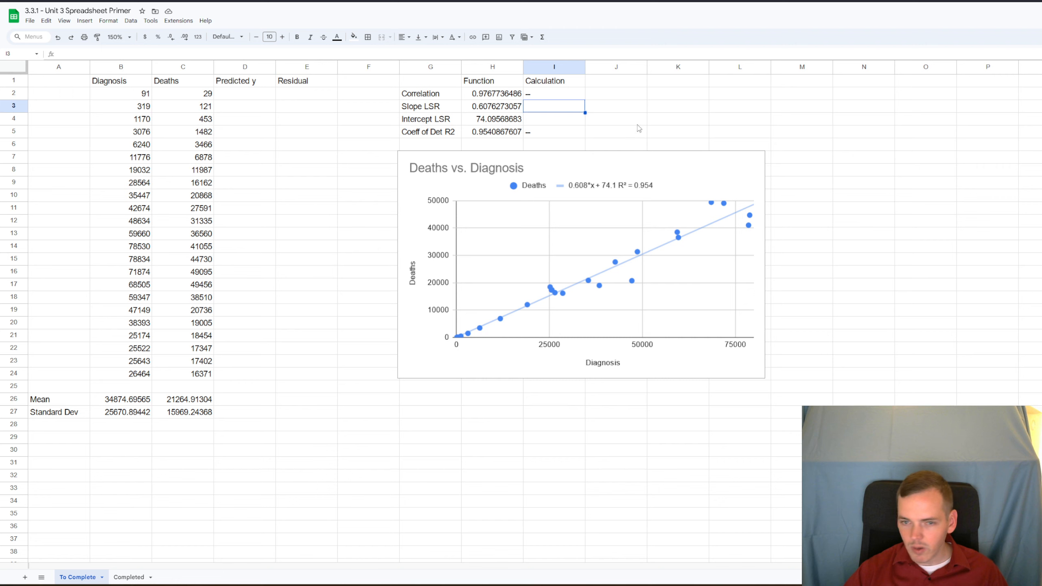
text(=)
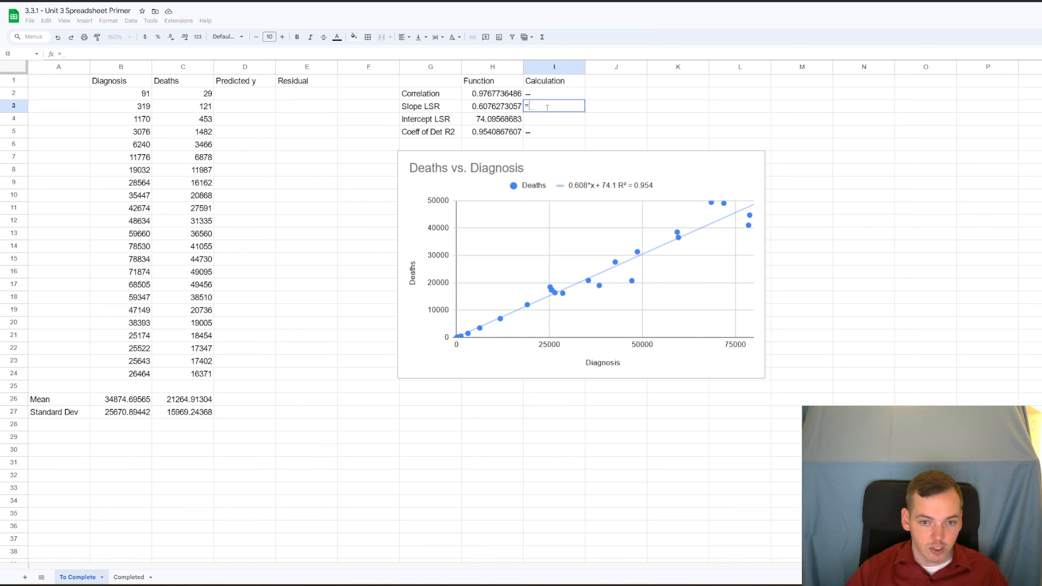
key(Left)
key(Up)
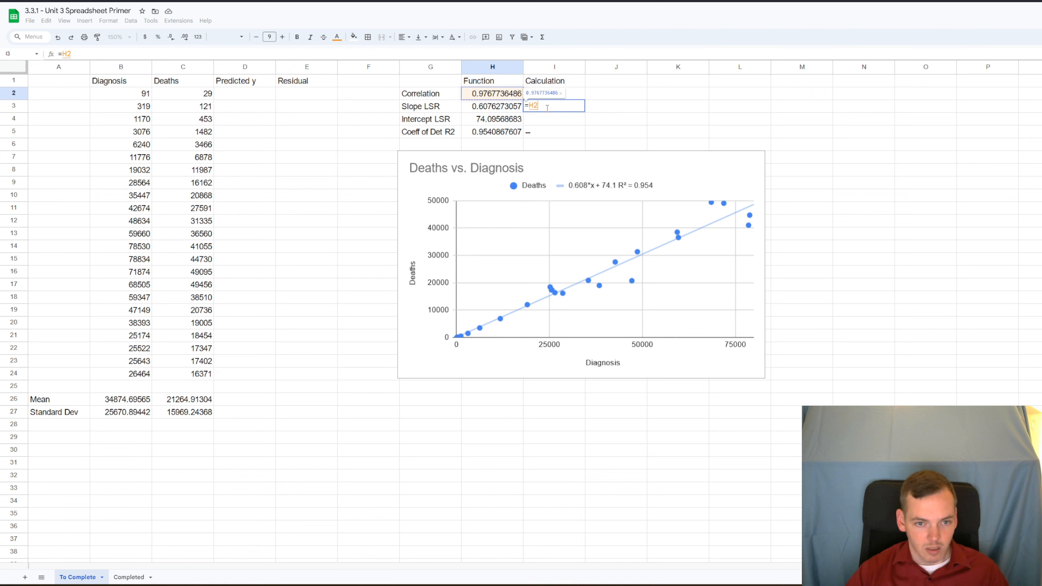
text(*)
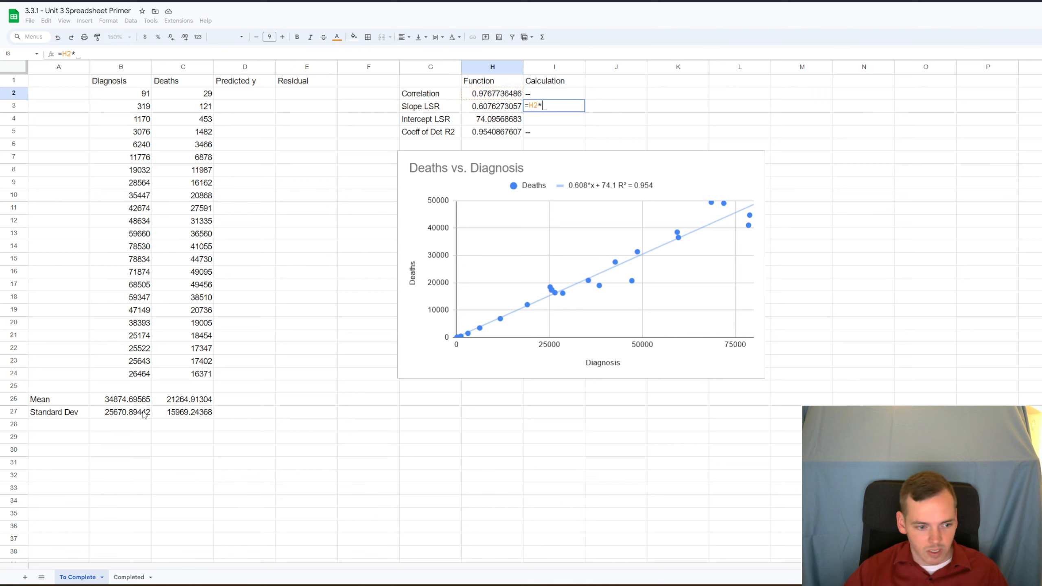
click(173, 414)
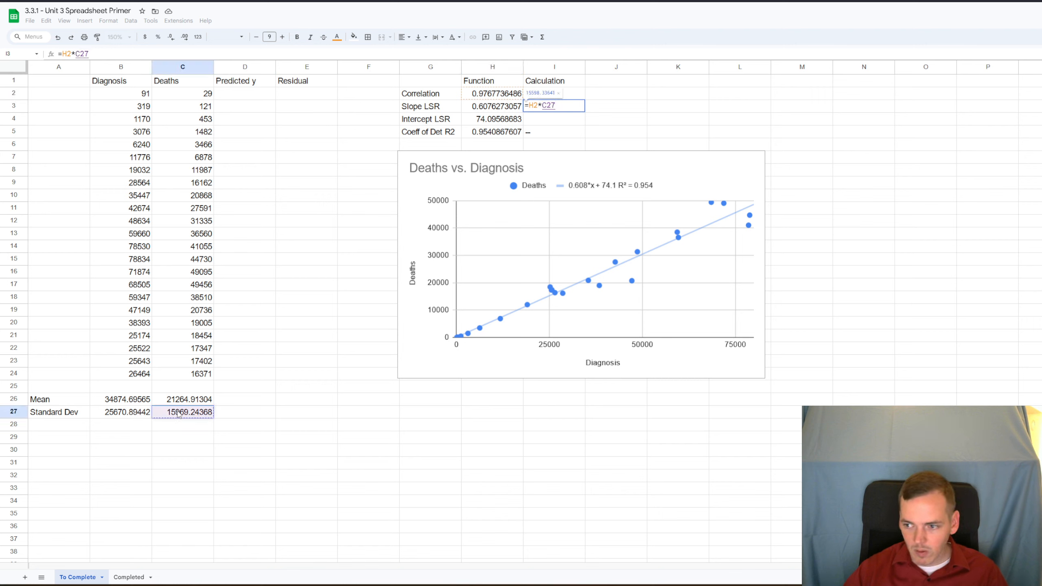
text(/)
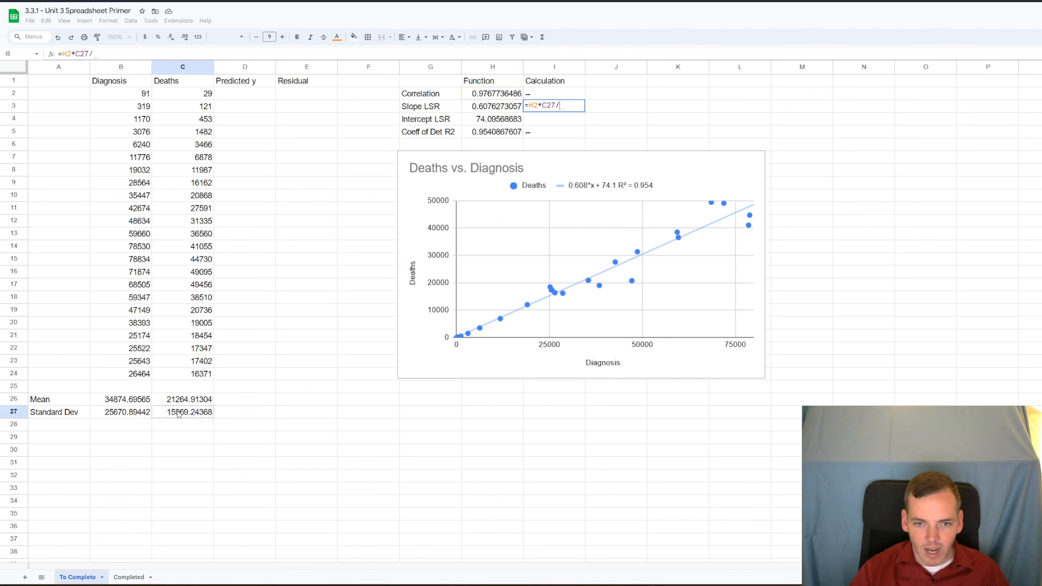
click(132, 413)
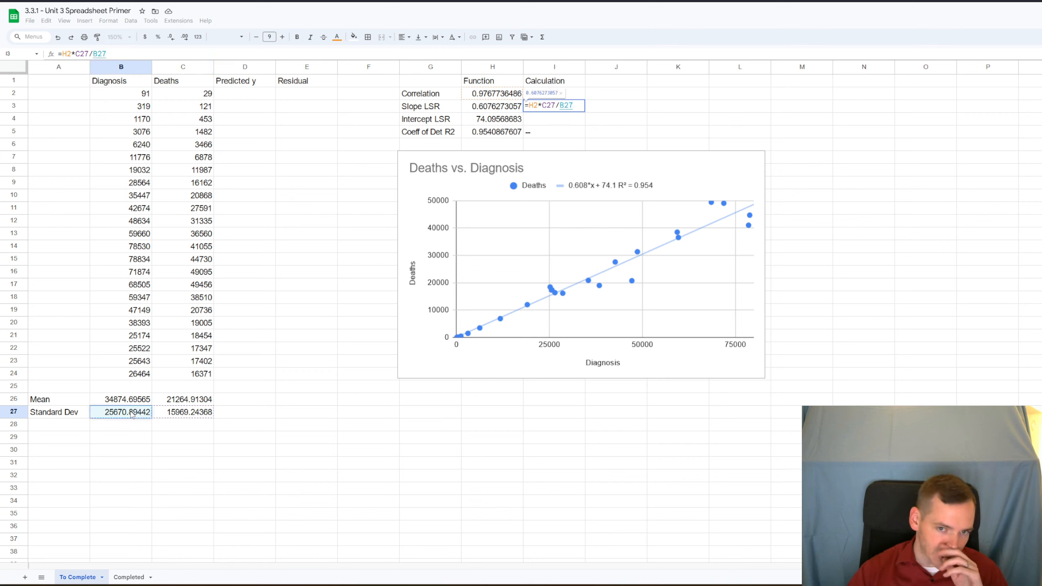
key(Return)
key(Up)
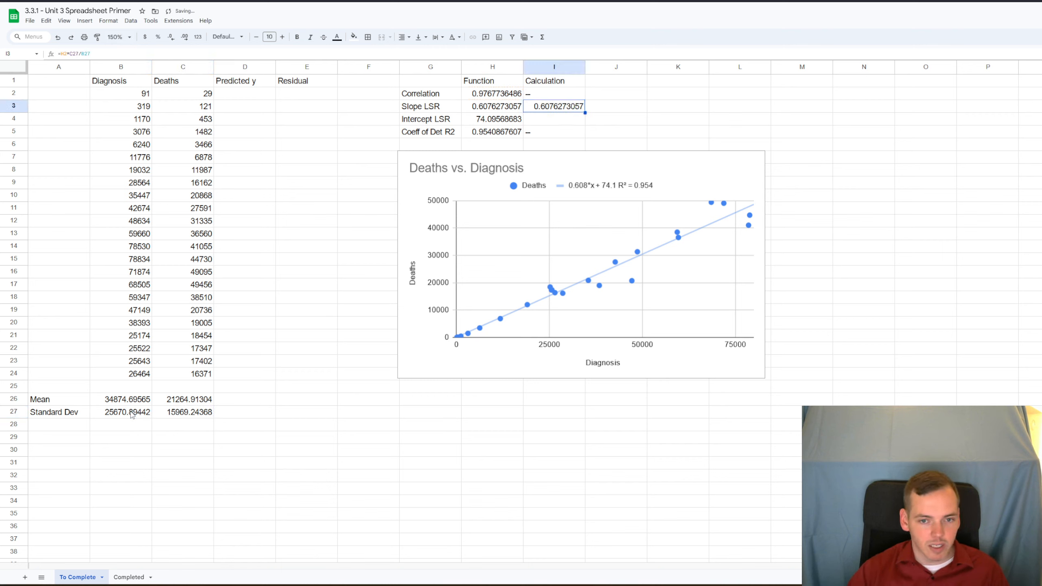
key(Left)
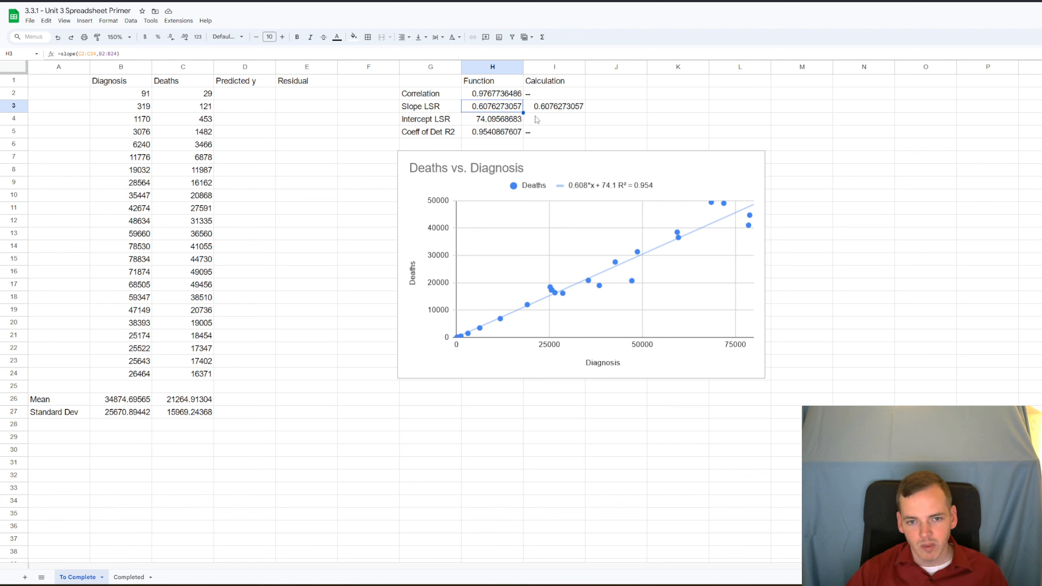
Step: Write the point-slope equation "(y-yval)=b(x-xval)" as a note in cell G26 below the chart
click(536, 120)
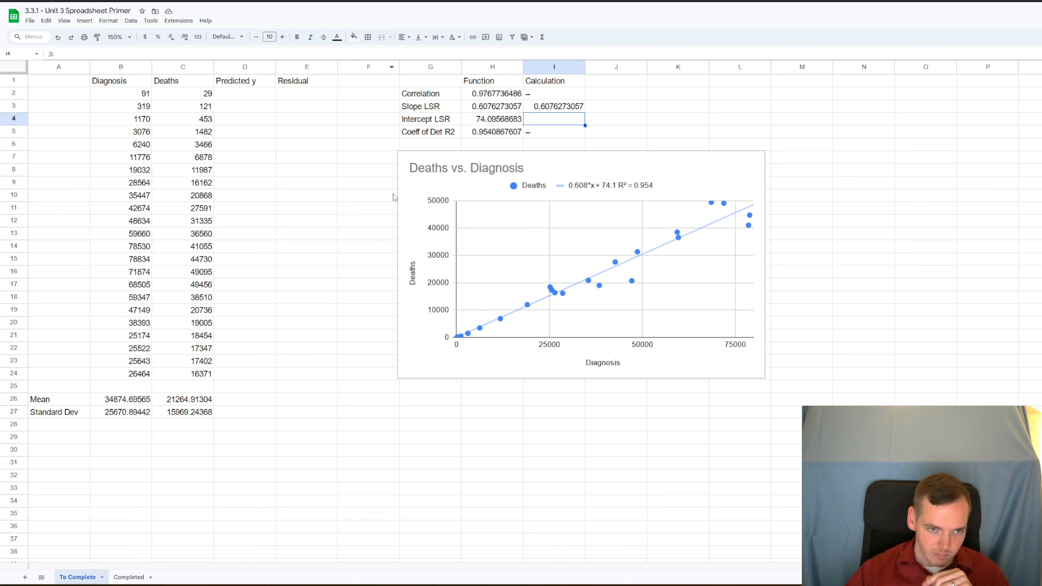
click(450, 402)
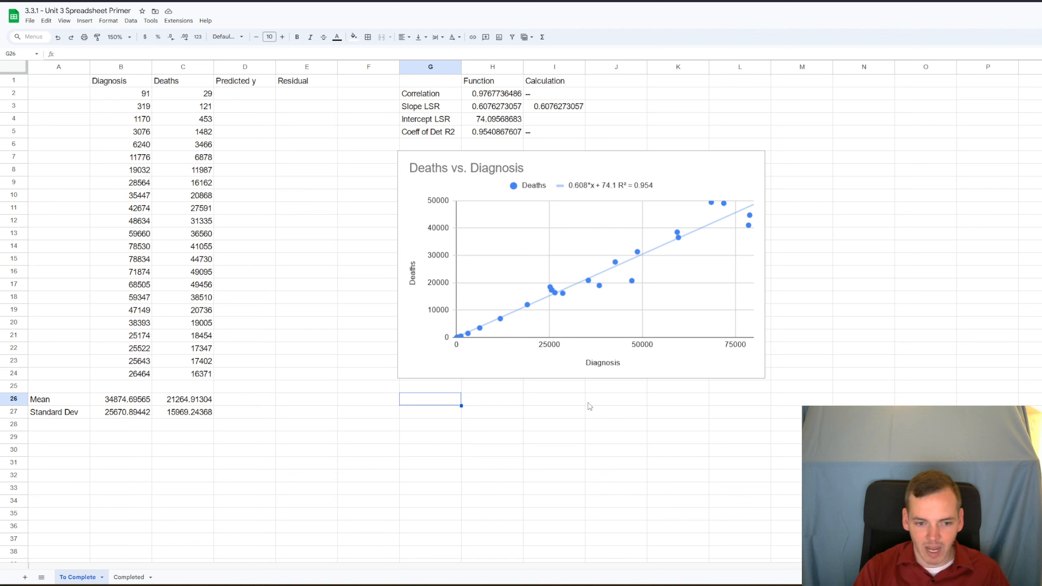
text(()
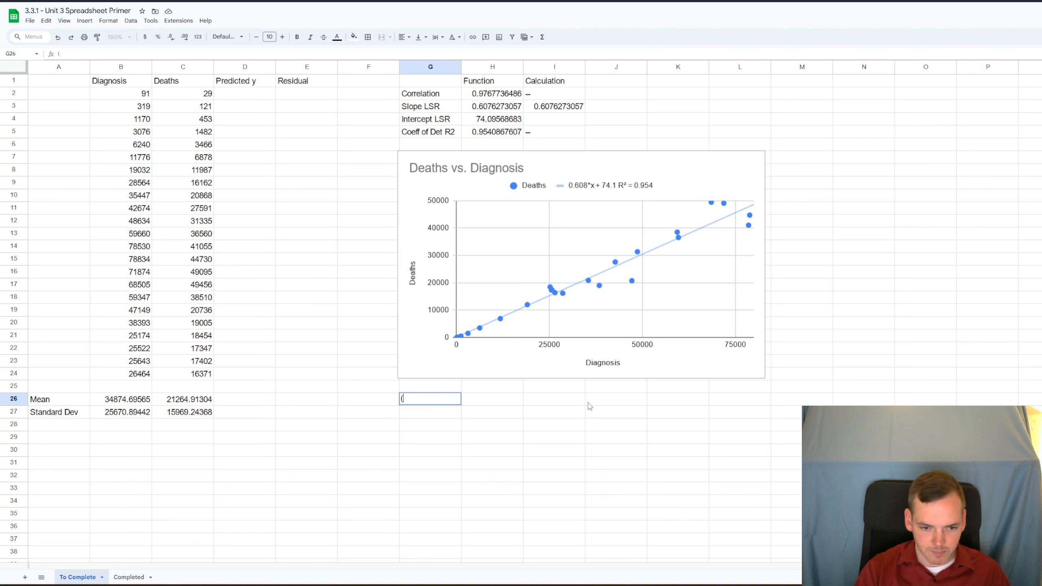
text(y-y)
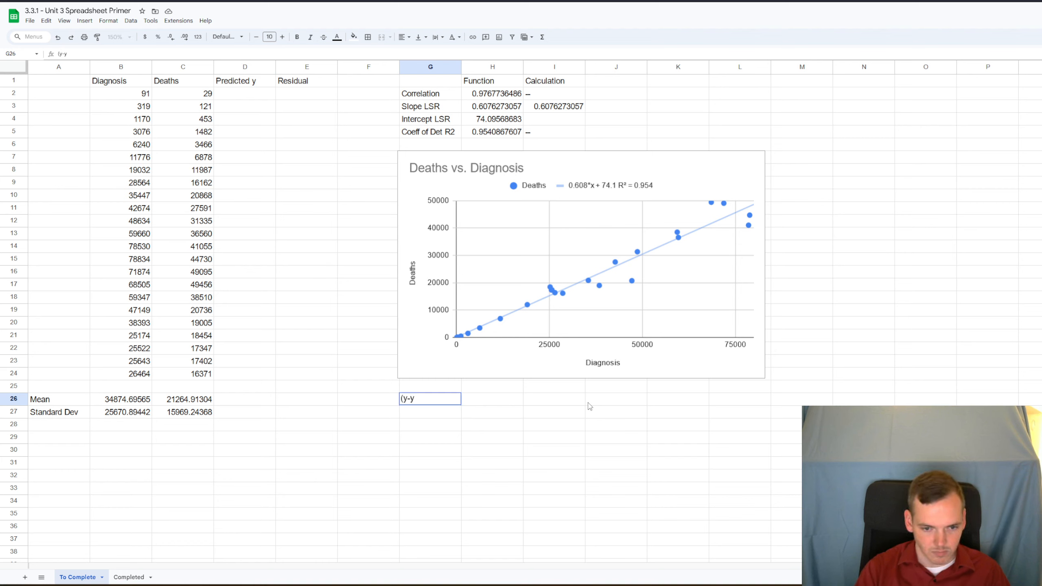
text(val)=)
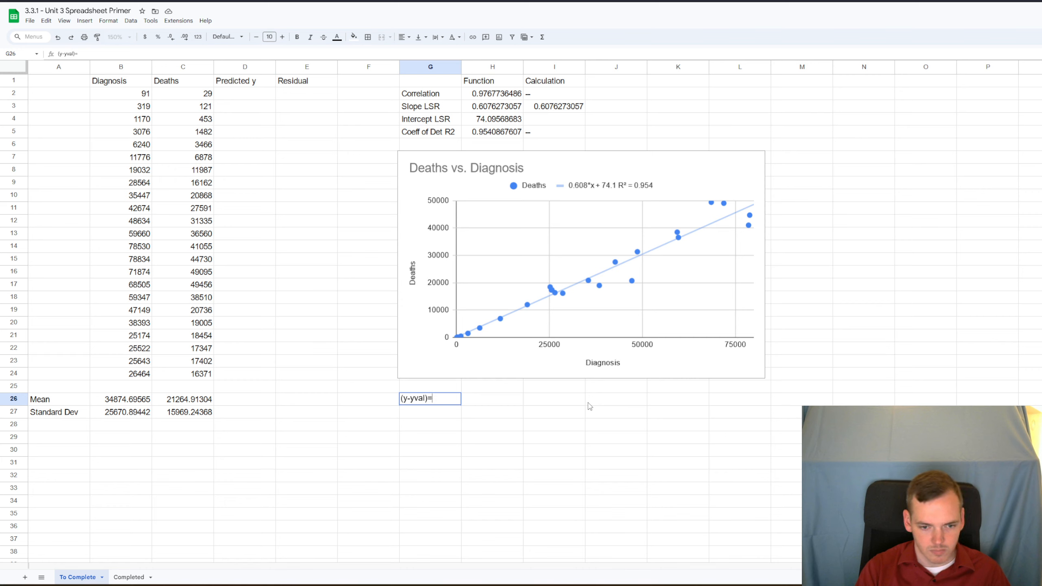
text(()
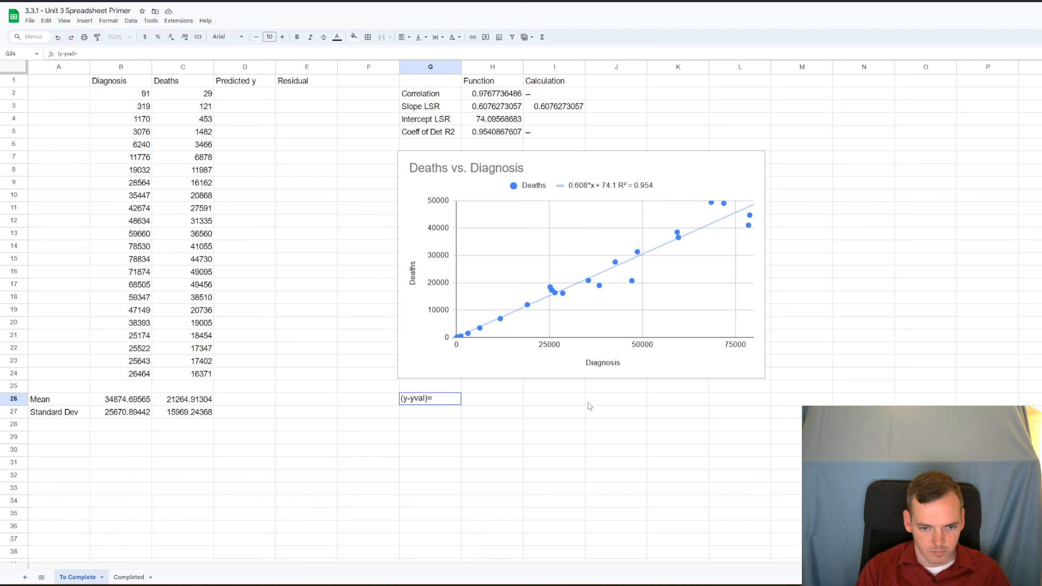
text(b(x-xval))
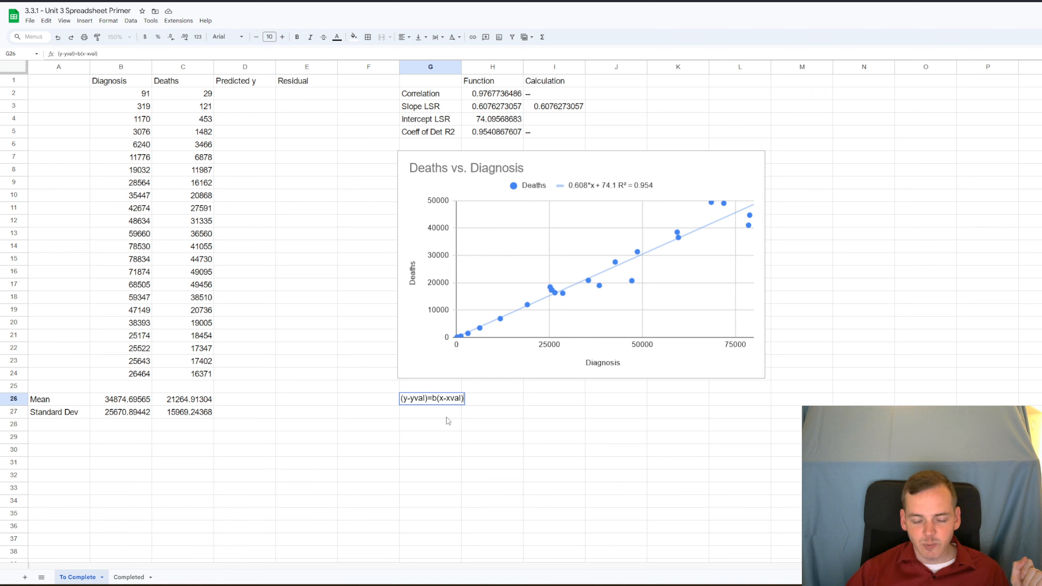
key(Return)
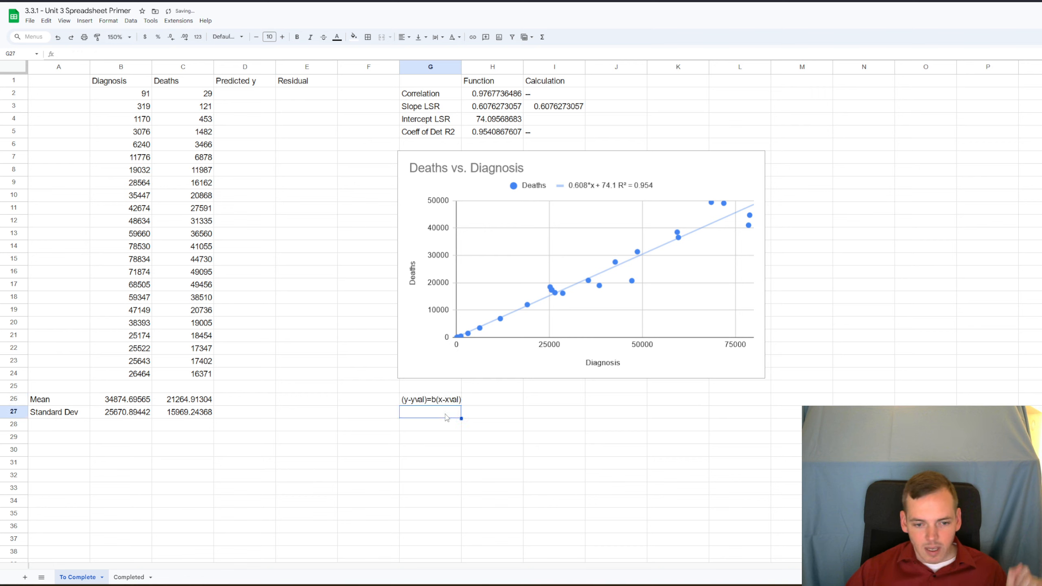
Step: Write the rearranged equation "y=bx-b*xval+yval" in cell G27, with an asterisk between b and xval
text(y=b)
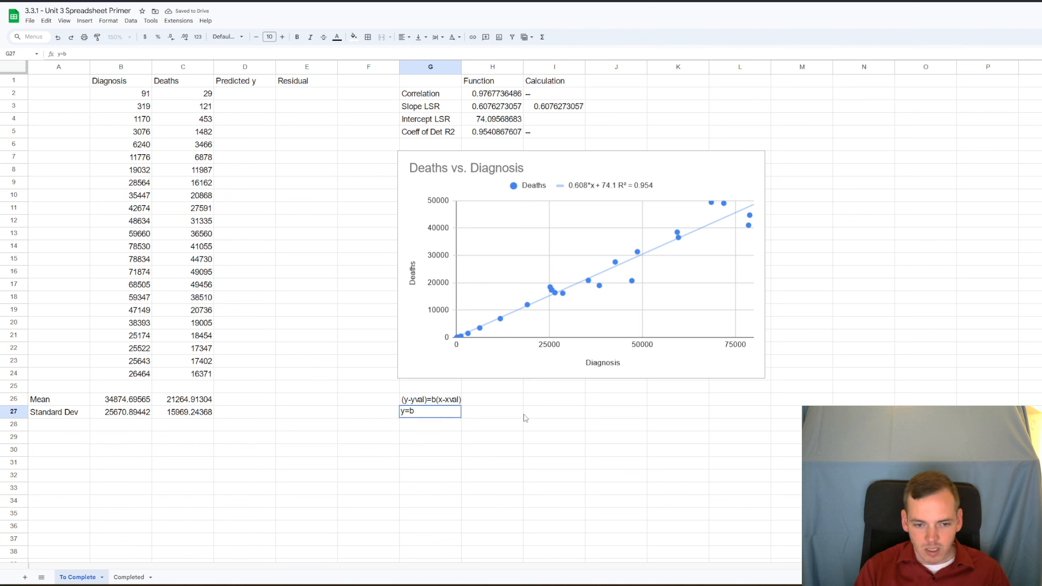
text(x-bxval)
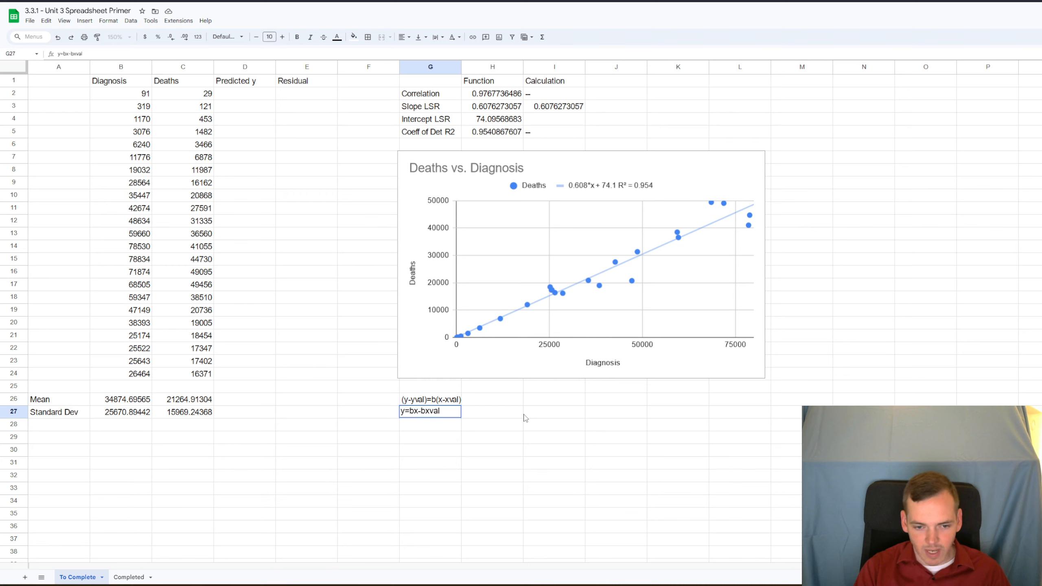
text(+yval)
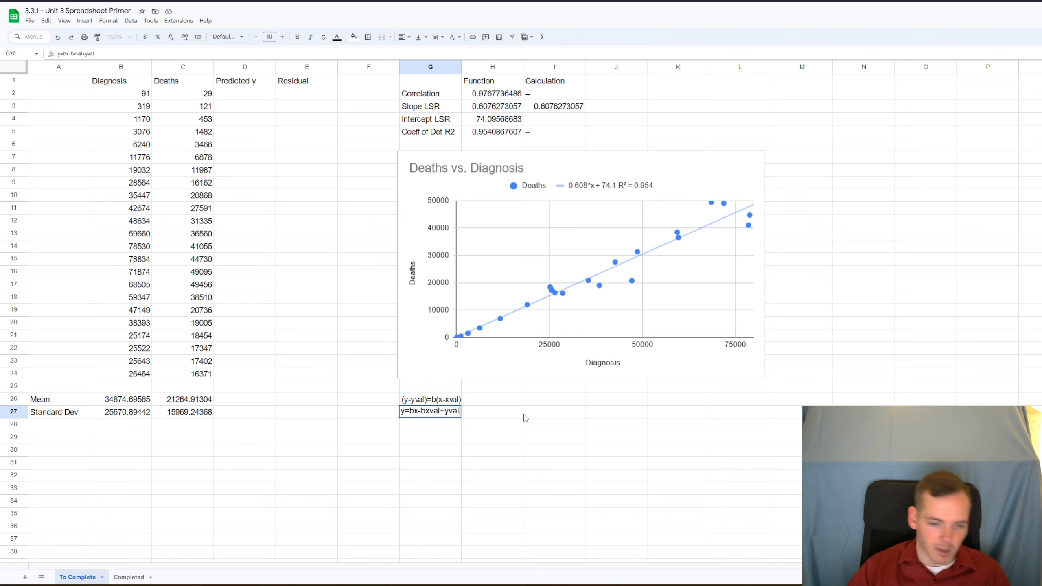
click(431, 409)
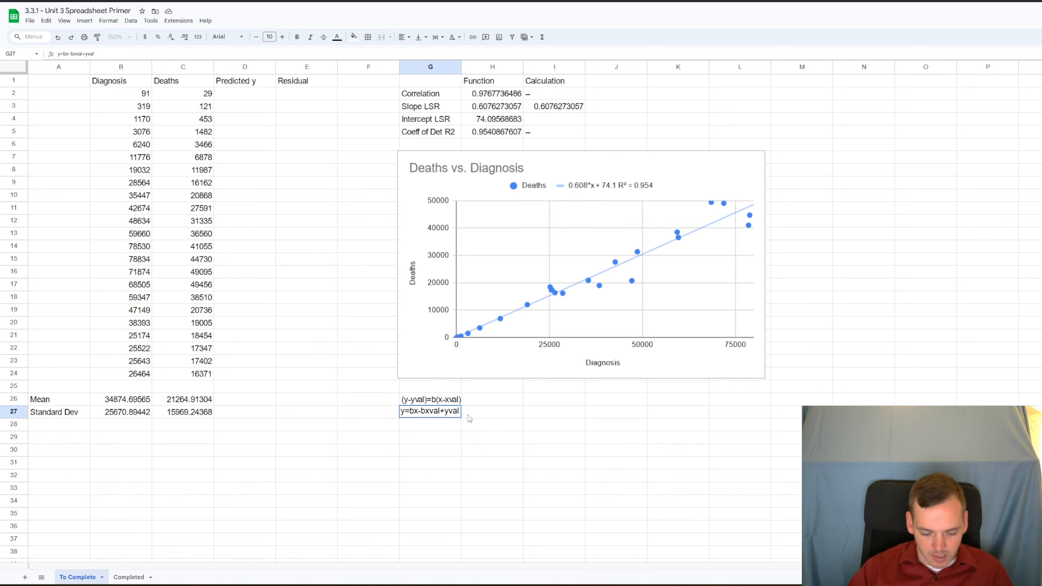
text(*)
key(BackSpace)
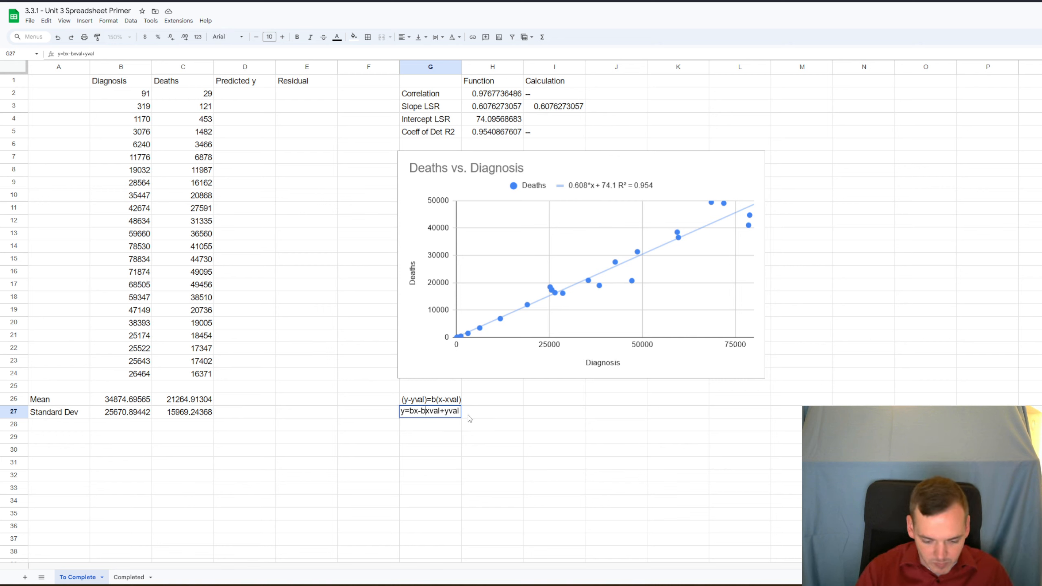
text(*)
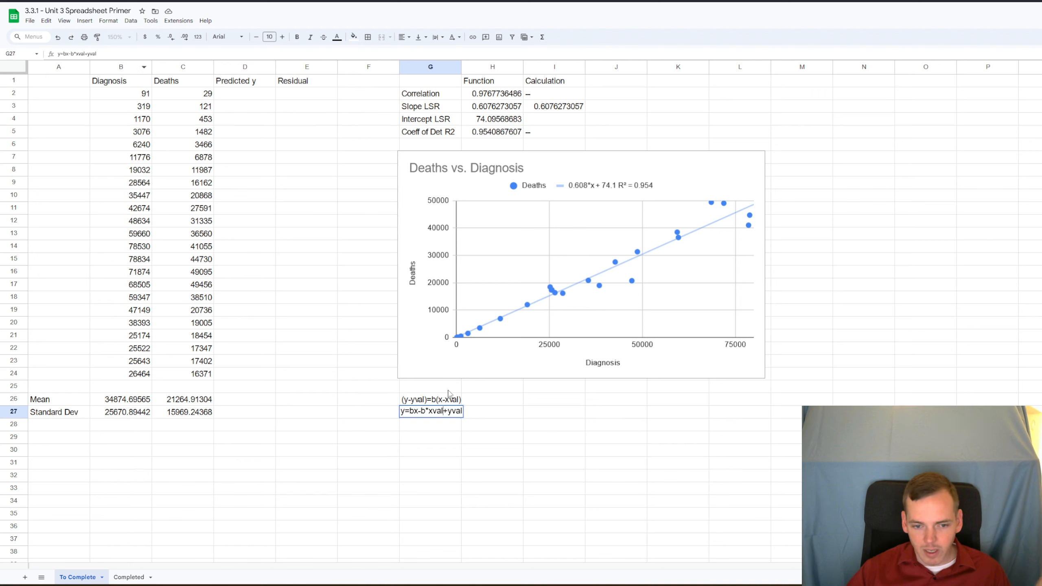
Step: Build the intercept formula =I3*B26+C26 in cell I4 from the calculated slope and the two means
click(553, 120)
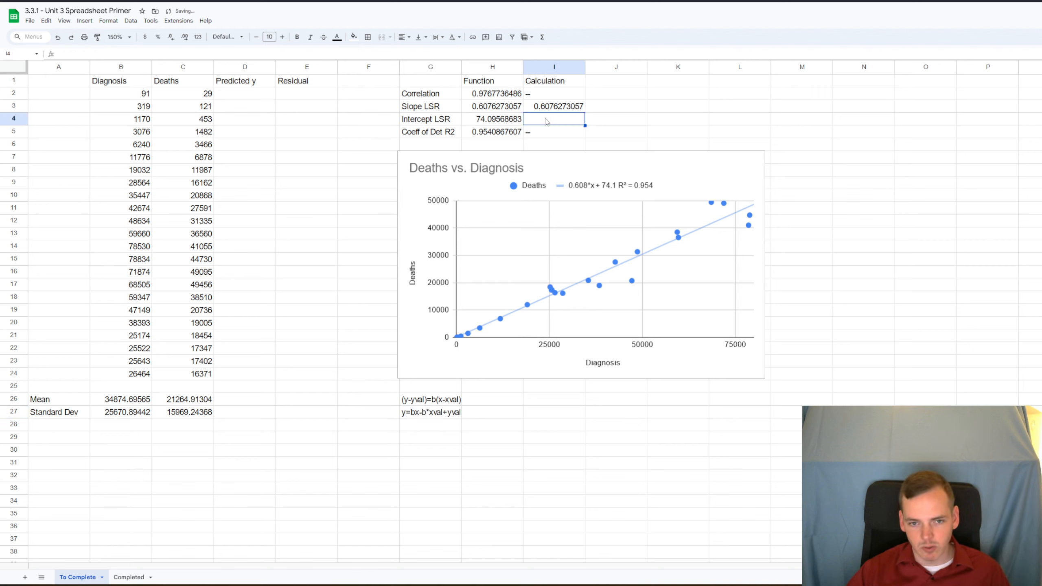
text(=)
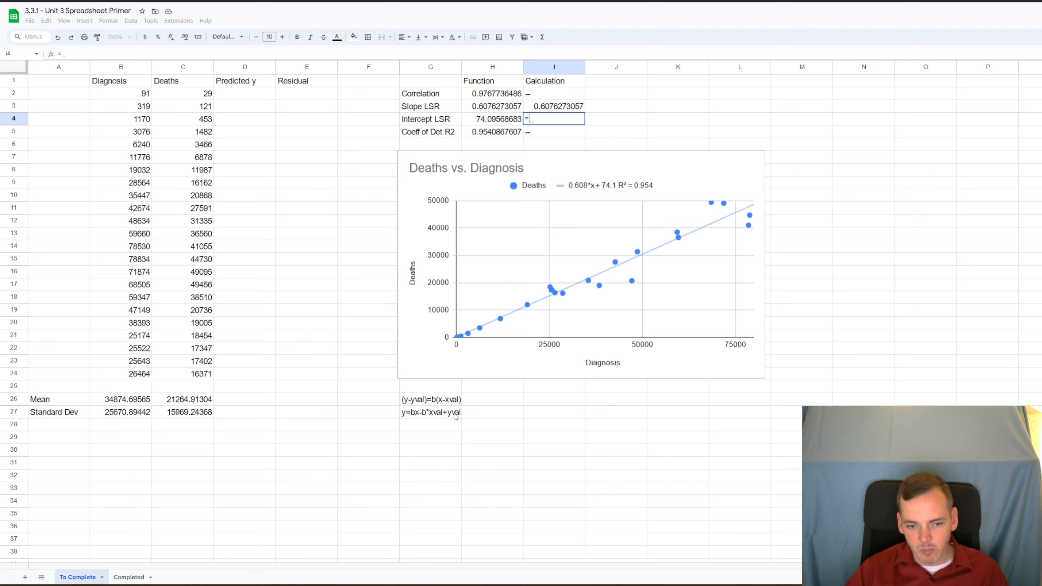
click(422, 414)
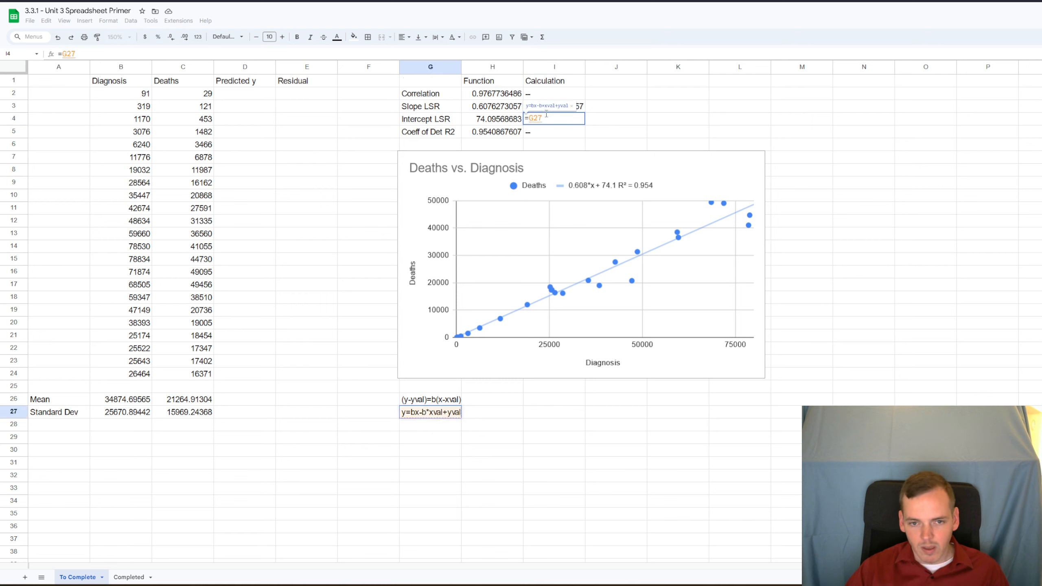
key(BackSpace)
key(BackSpace)
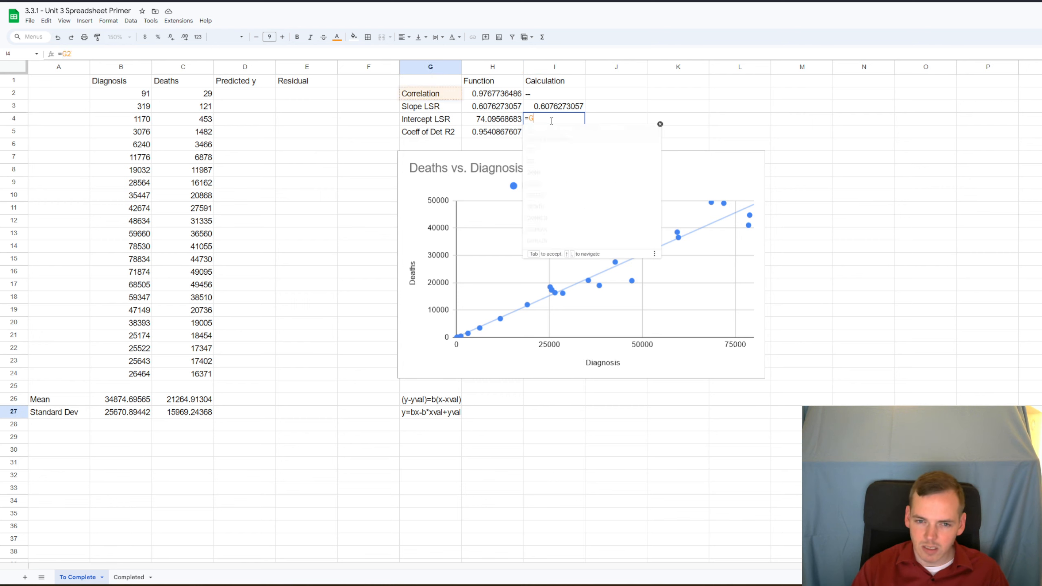
key(BackSpace)
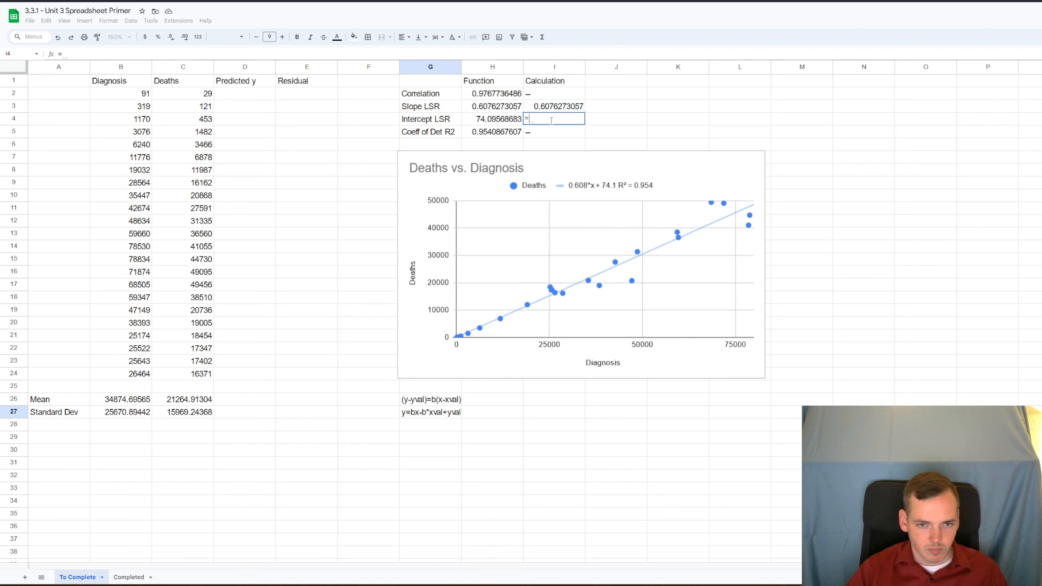
text(I3)
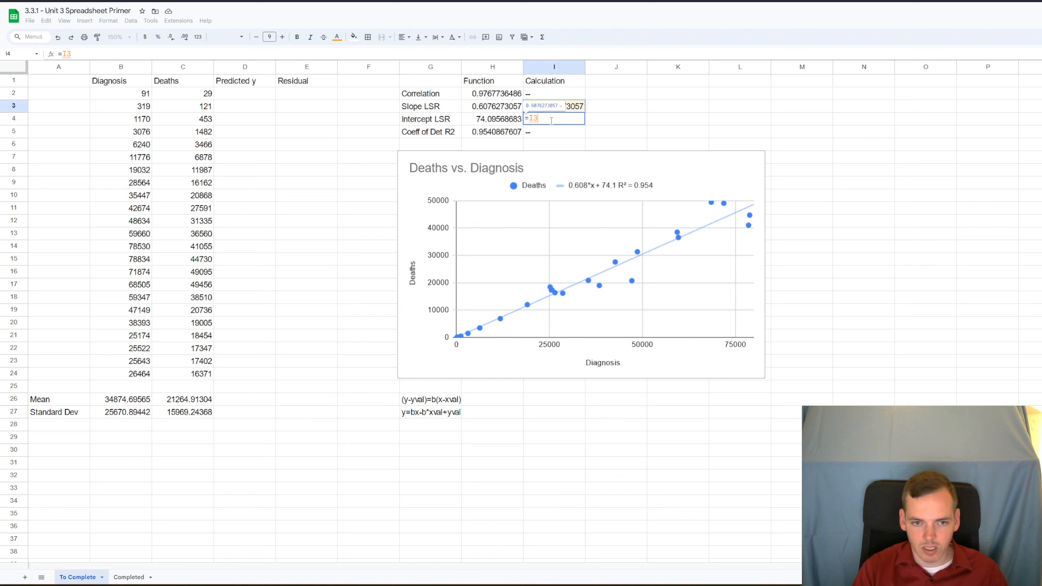
text(*)
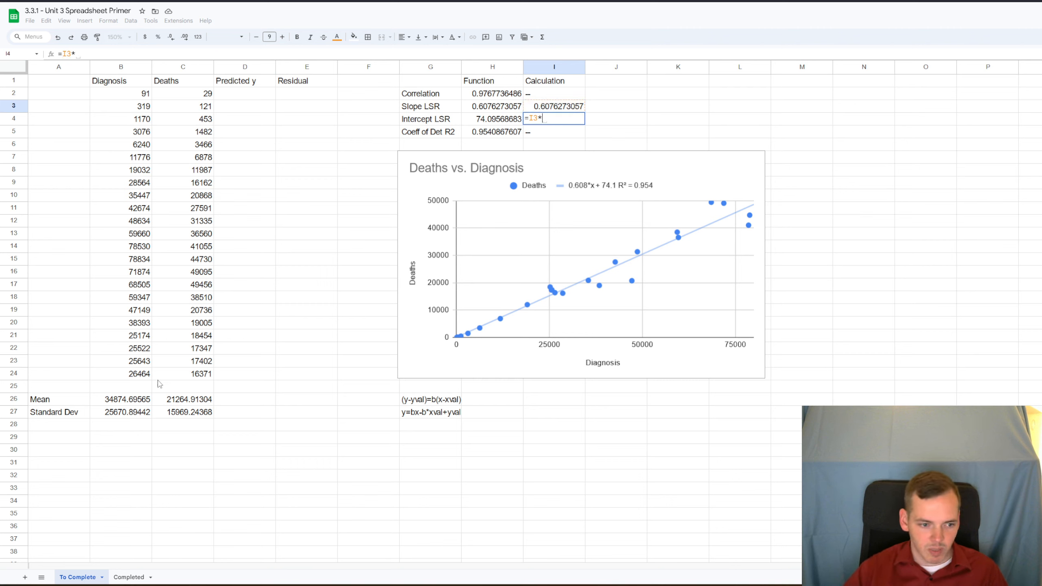
click(137, 400)
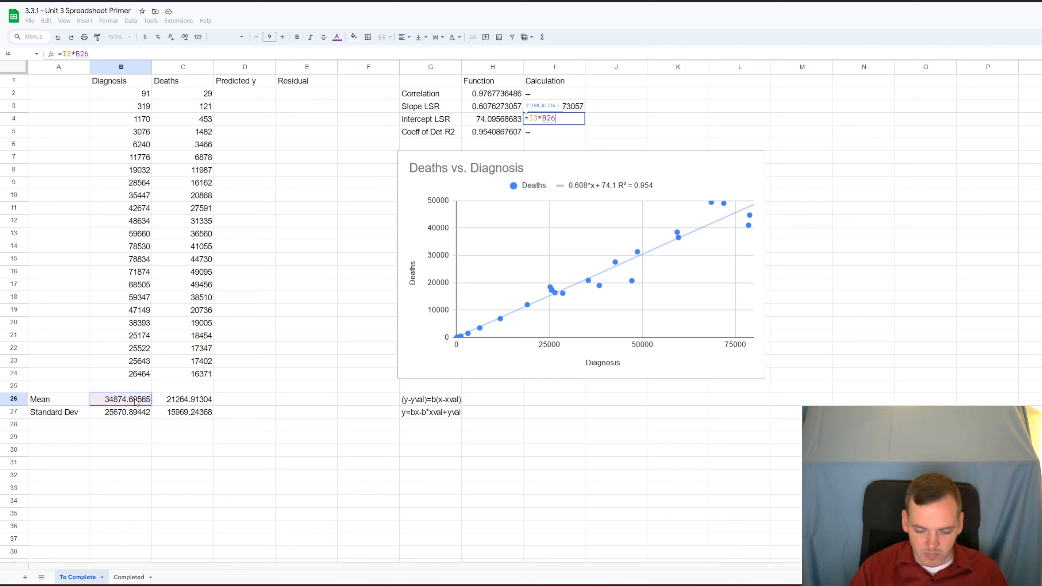
text(+)
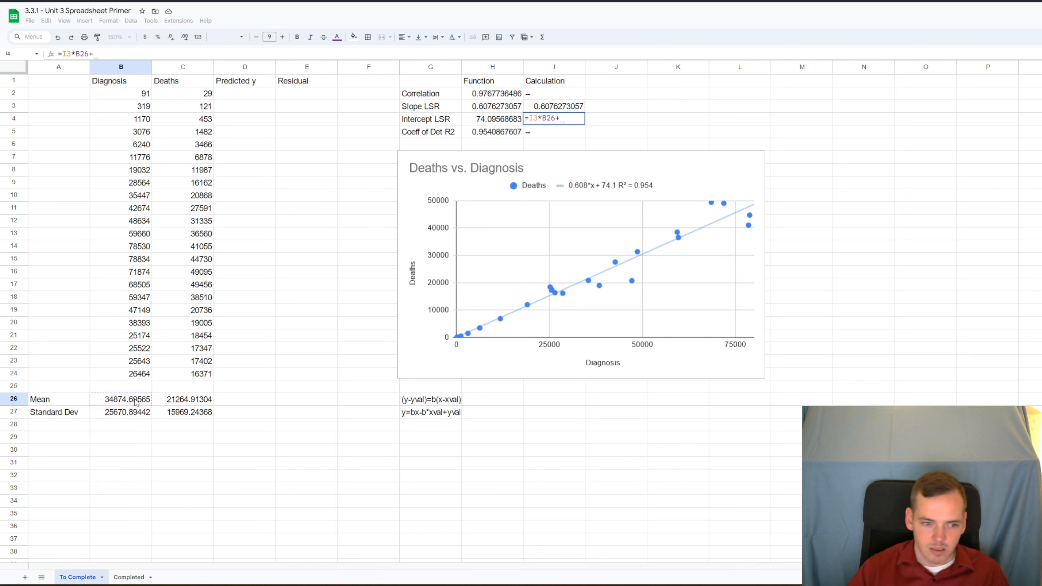
click(190, 397)
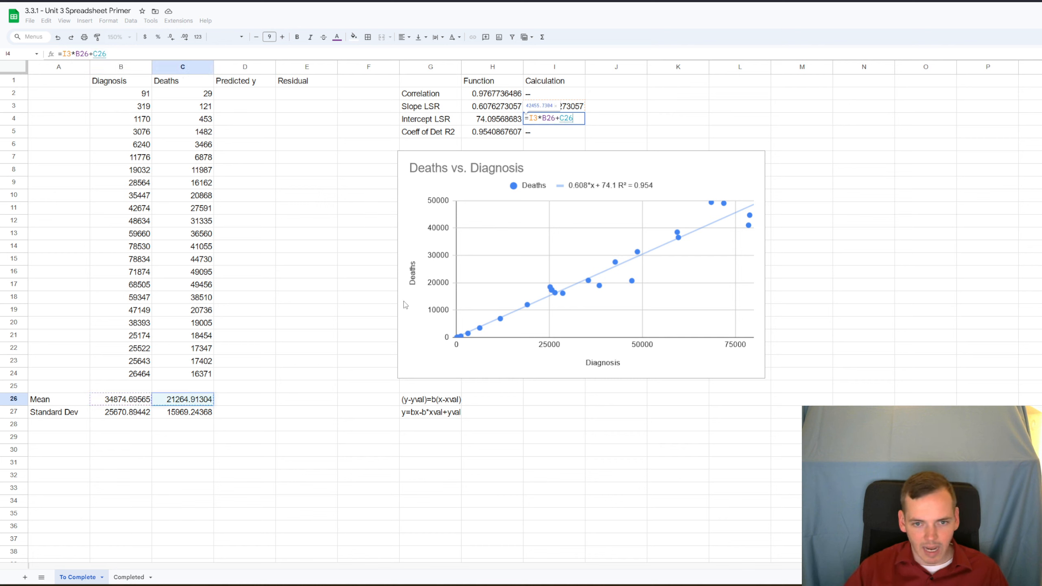
Step: Negate the slope term so I4 holds =-I3*B26+C26, and compare the calculated slope and intercept with the function results
click(532, 119)
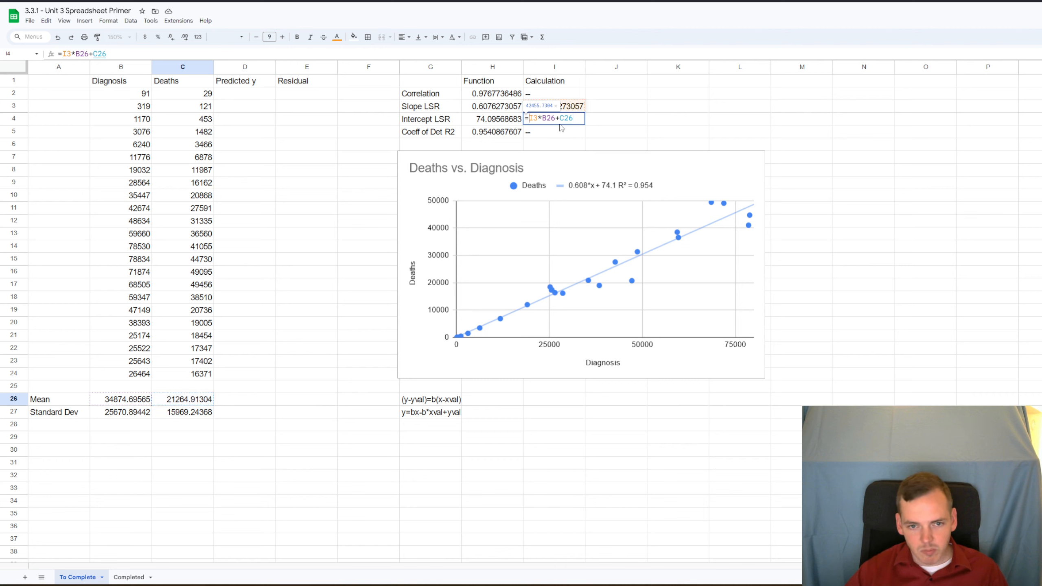
text(-)
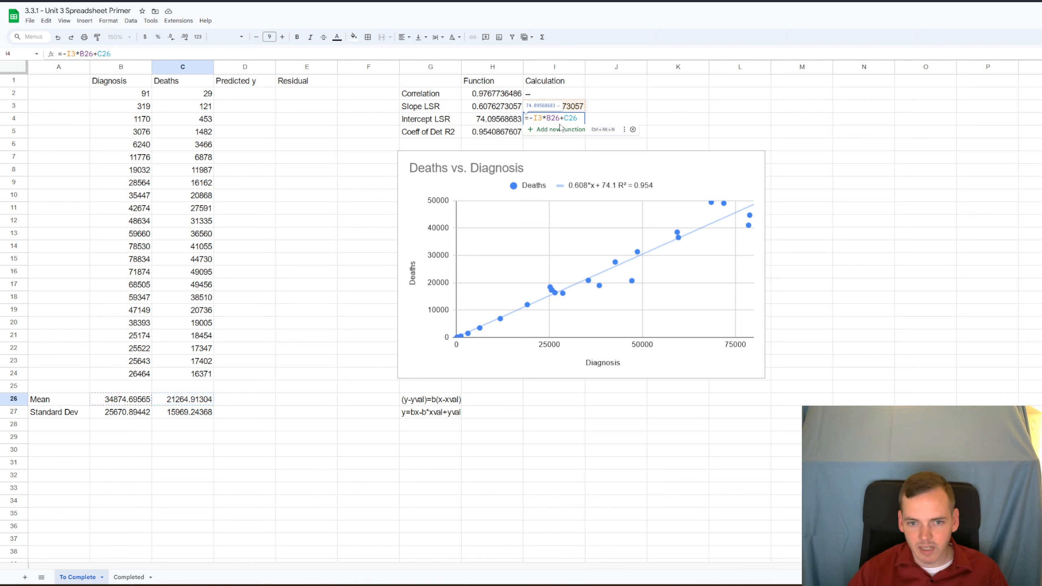
key(Return)
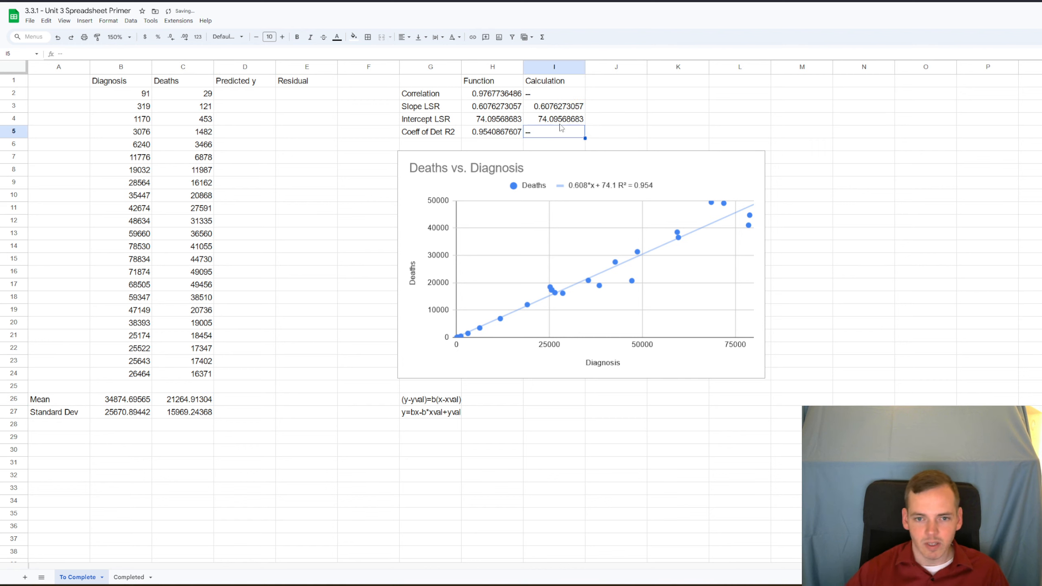
key(Up)
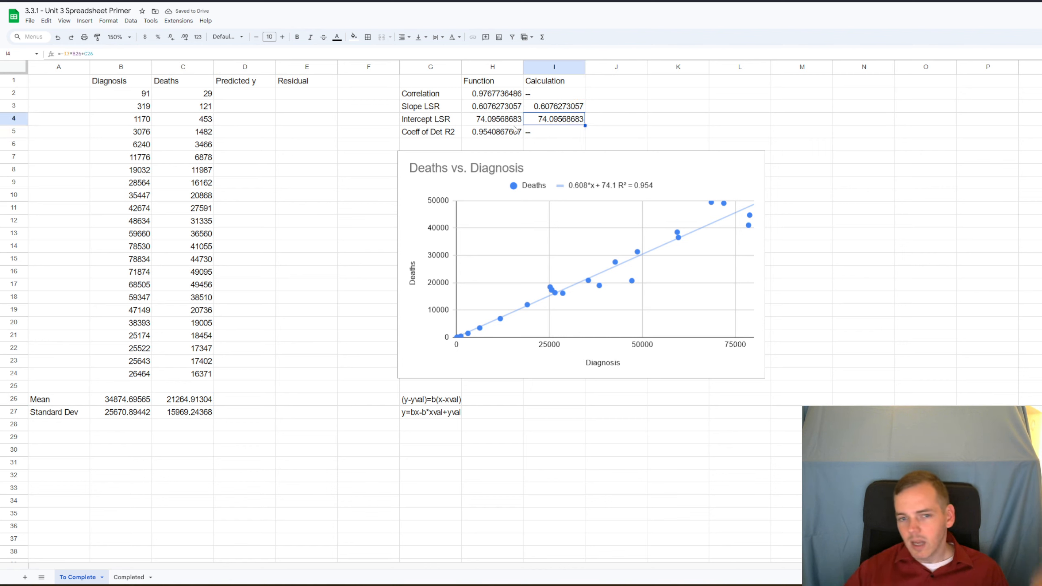
drag(554, 105, 555, 119)
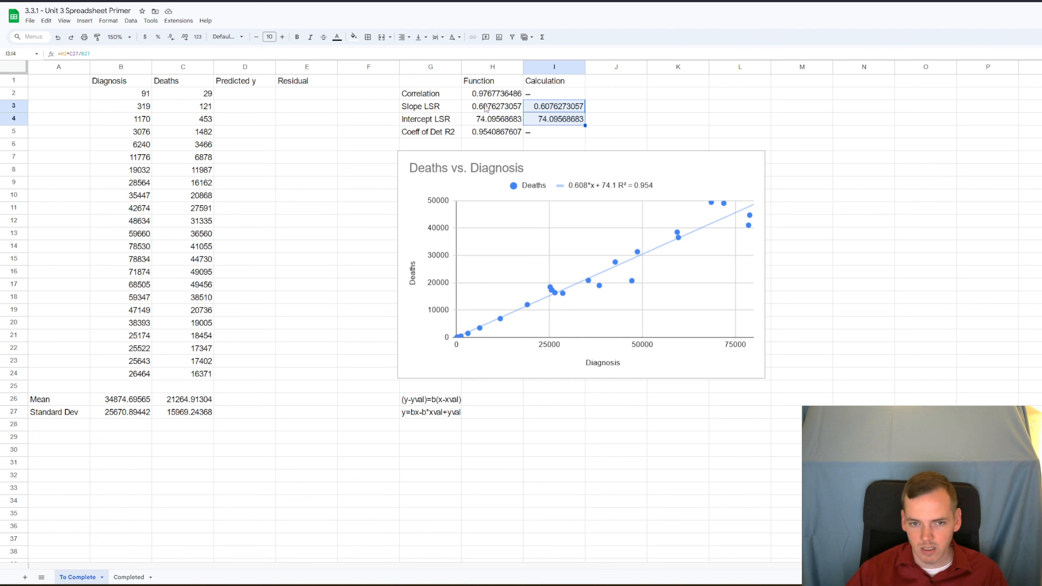
drag(487, 106, 489, 122)
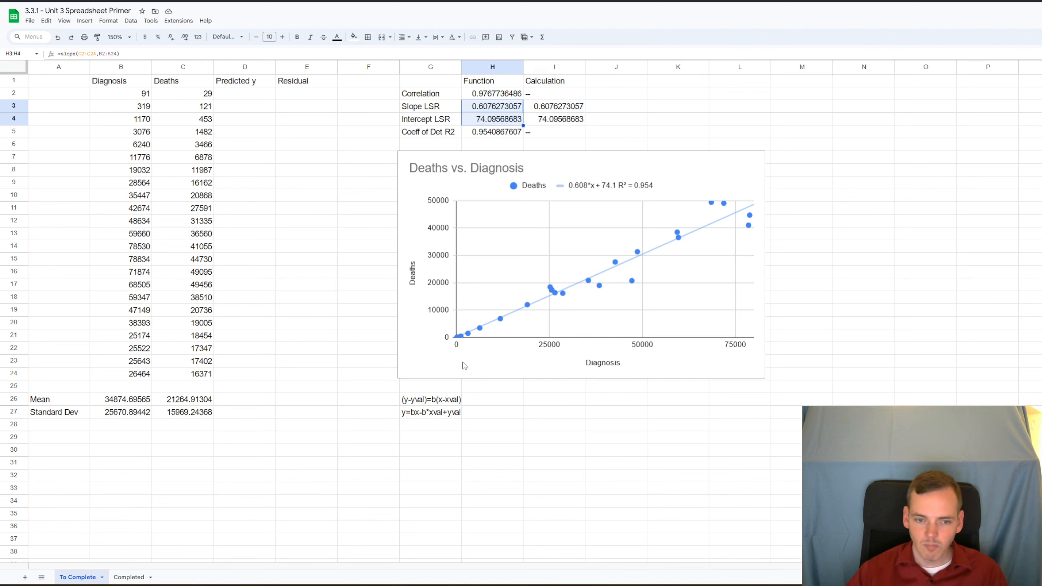
Step: Clear the two equation notes from cells G26:G27 below the chart
drag(438, 400, 434, 412)
key(Delete)
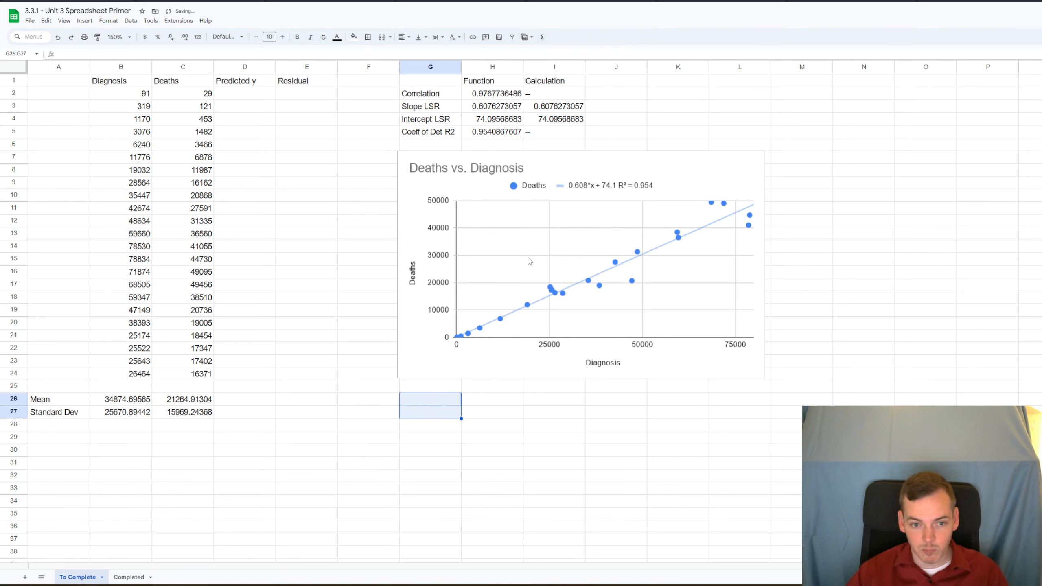
Step: Write the predicted y formula in cell D2 as =B2*H3+H4, using the first Diagnosis value, the slope and the intercept
click(254, 96)
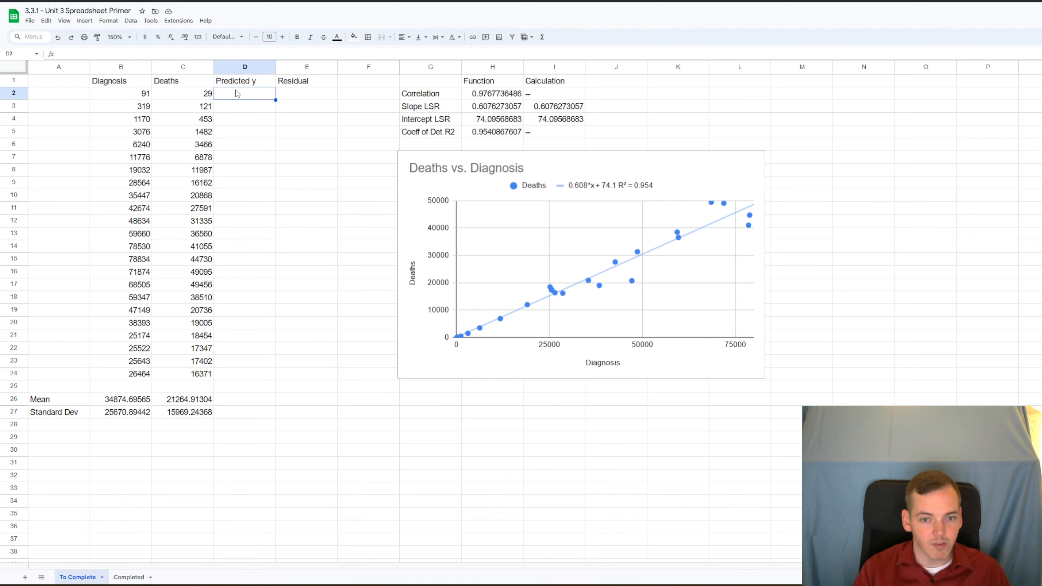
text(=)
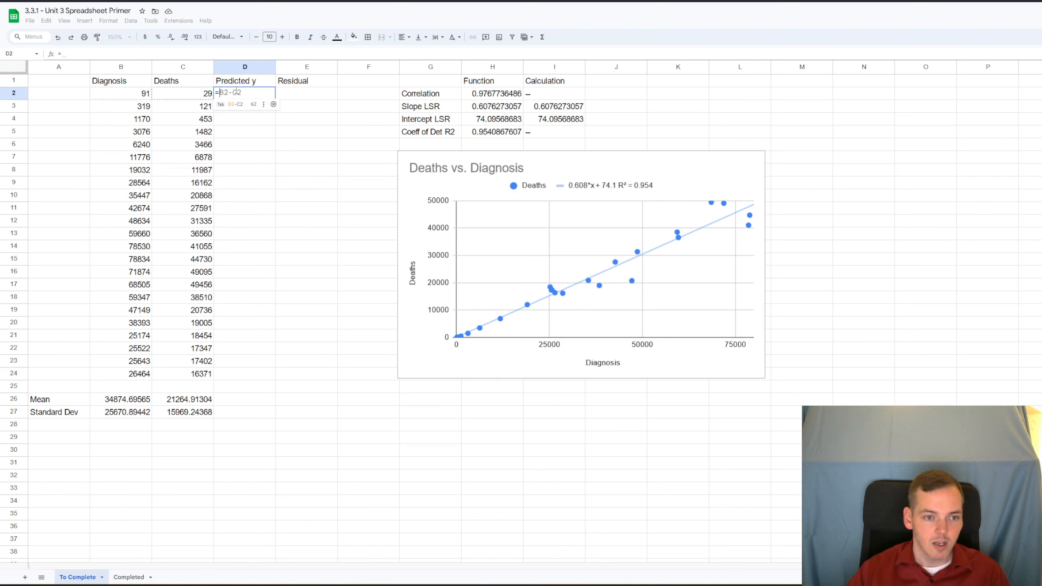
key(Left)
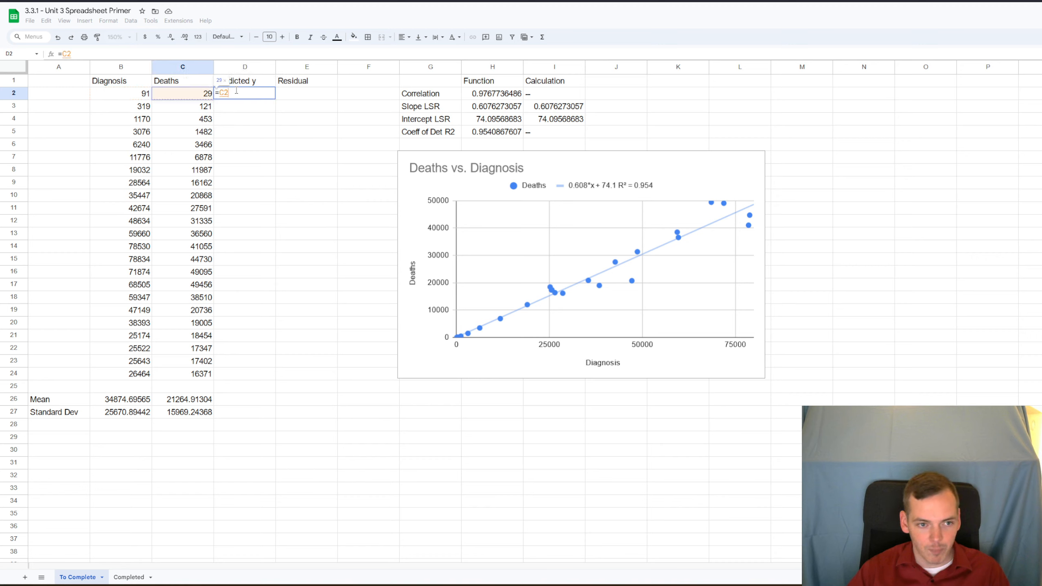
key(Left)
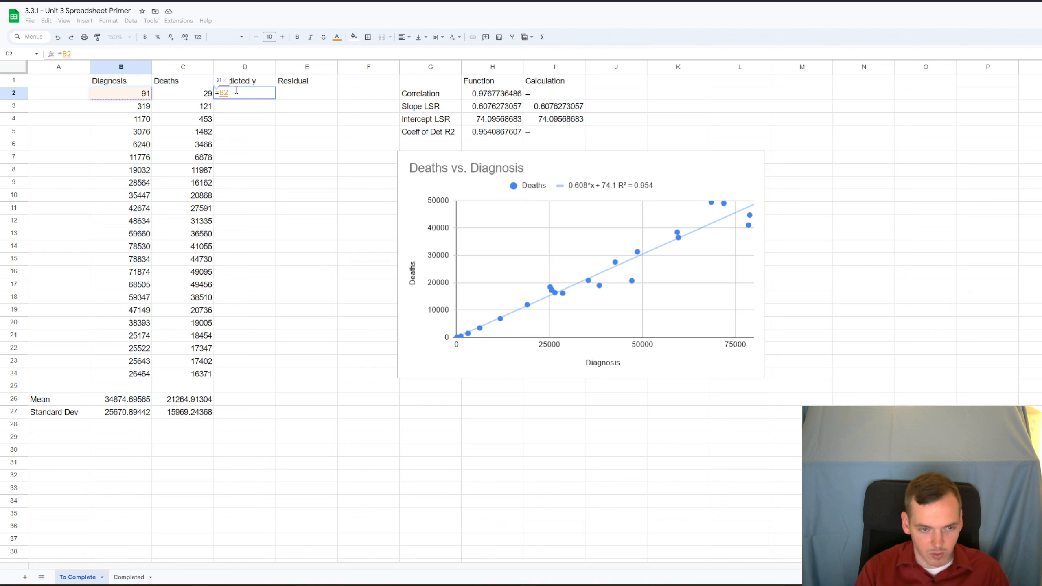
text(*)
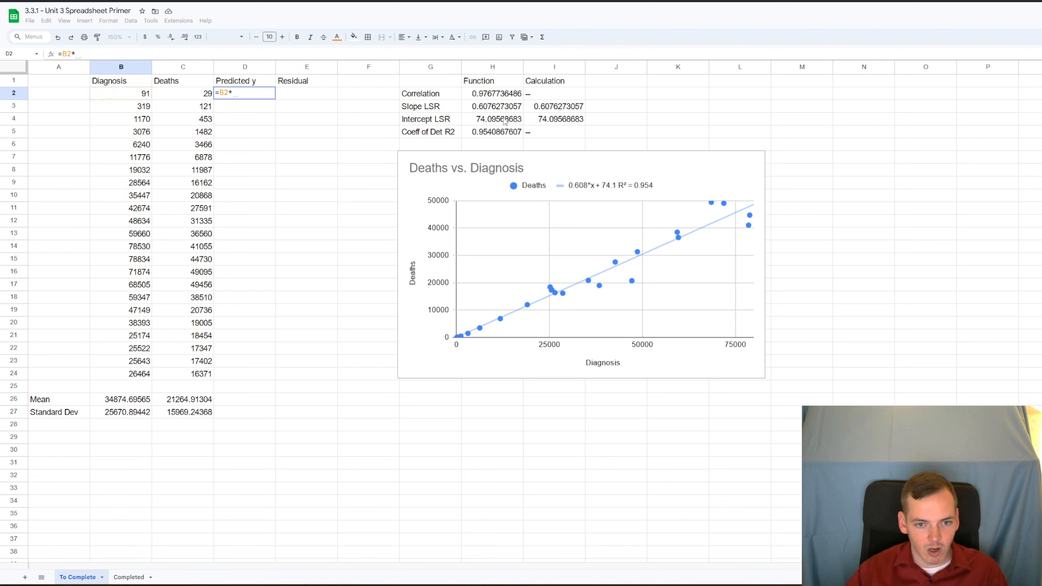
click(492, 108)
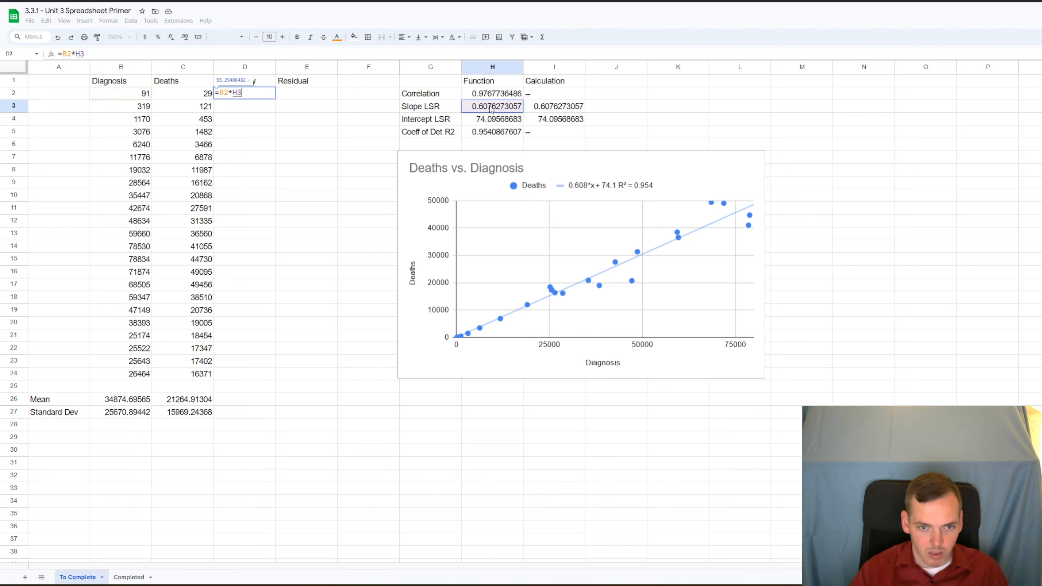
text(+)
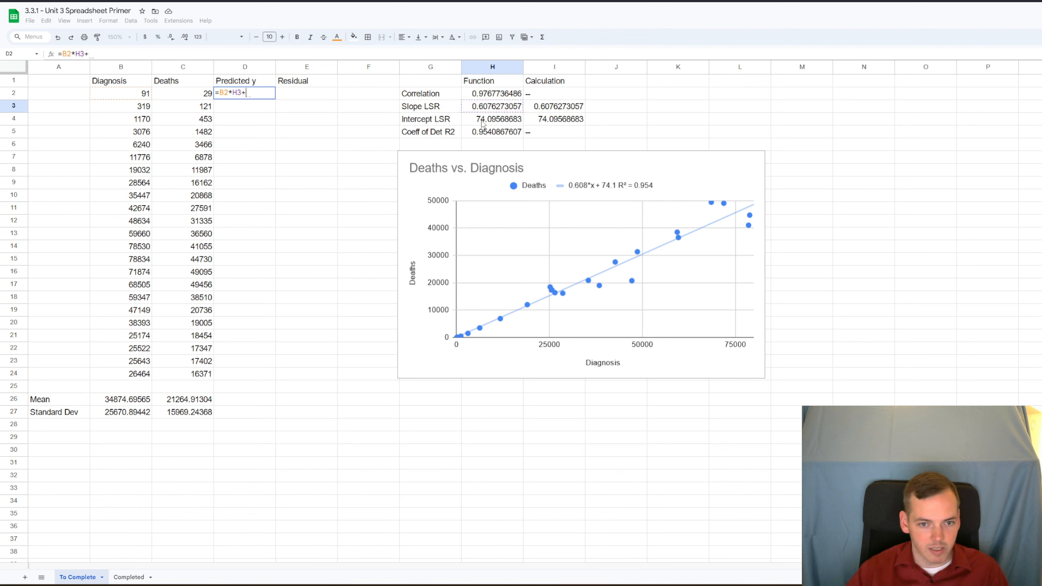
click(482, 124)
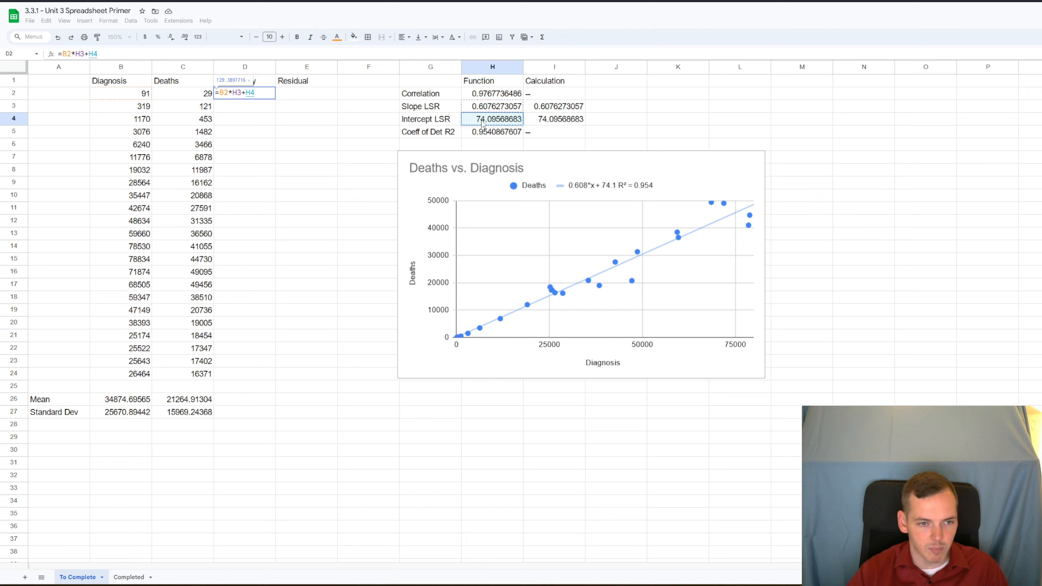
Step: Rewrite the predicted y formula in cell D2 with the intercept first, as =H4+H3*B2
key(BackSpace)
key(BackSpace)
key(BackSpace)
key(BackSpace)
key(BackSpace)
key(BackSpace)
key(BackSpace)
key(BackSpace)
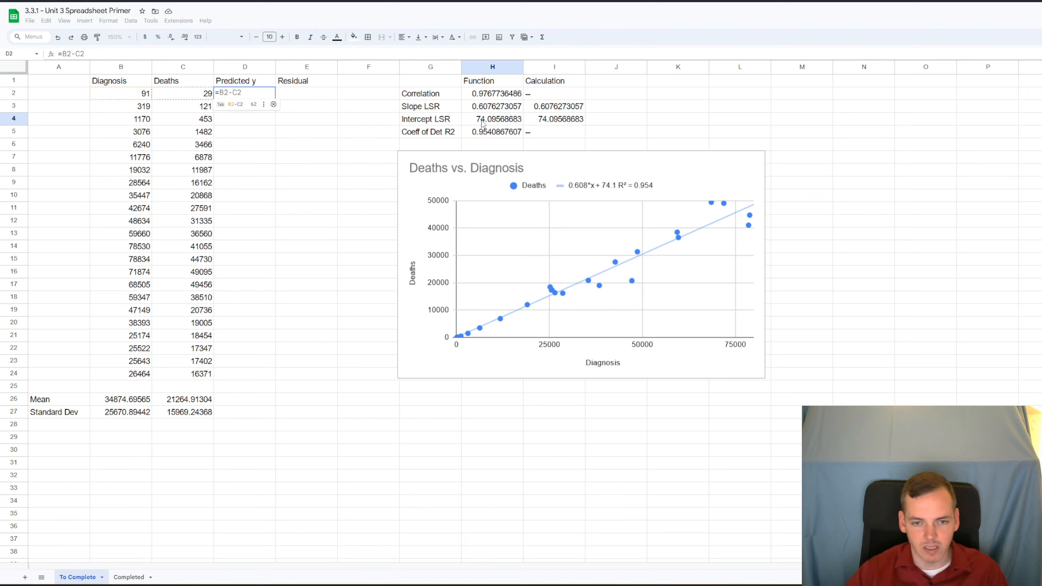
click(483, 123)
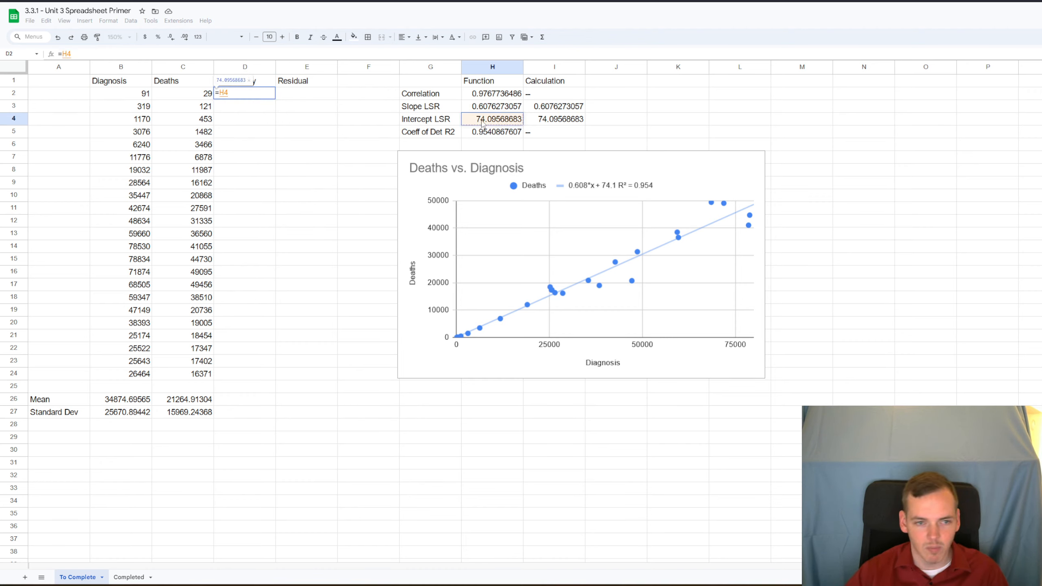
text(+)
click(477, 110)
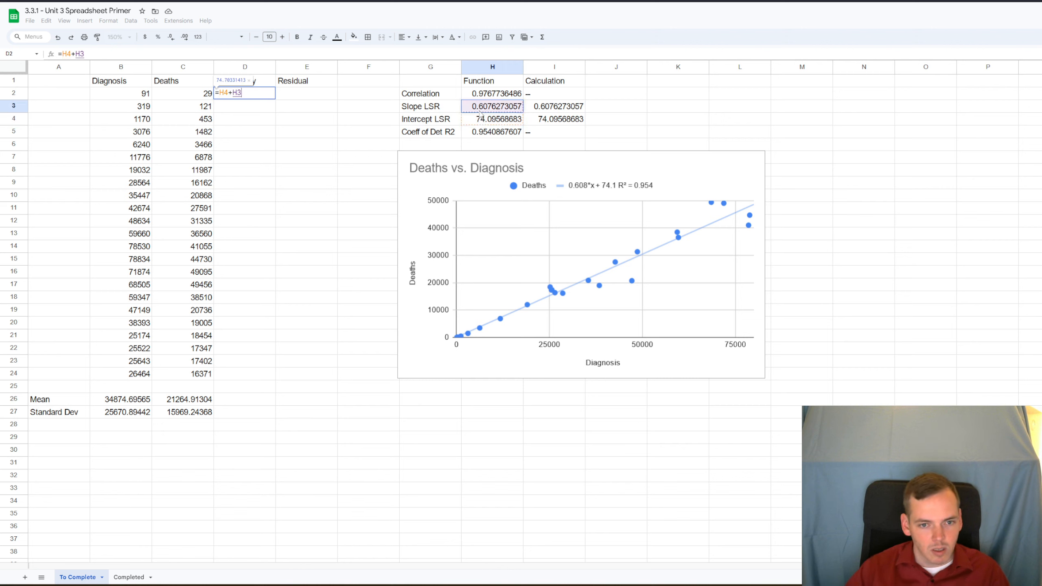
text(*)
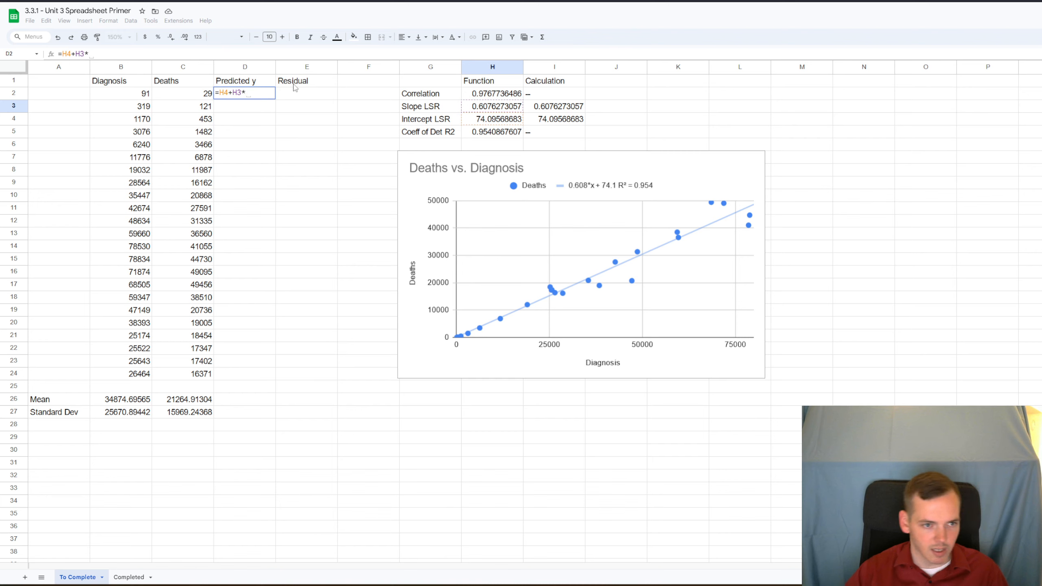
click(136, 92)
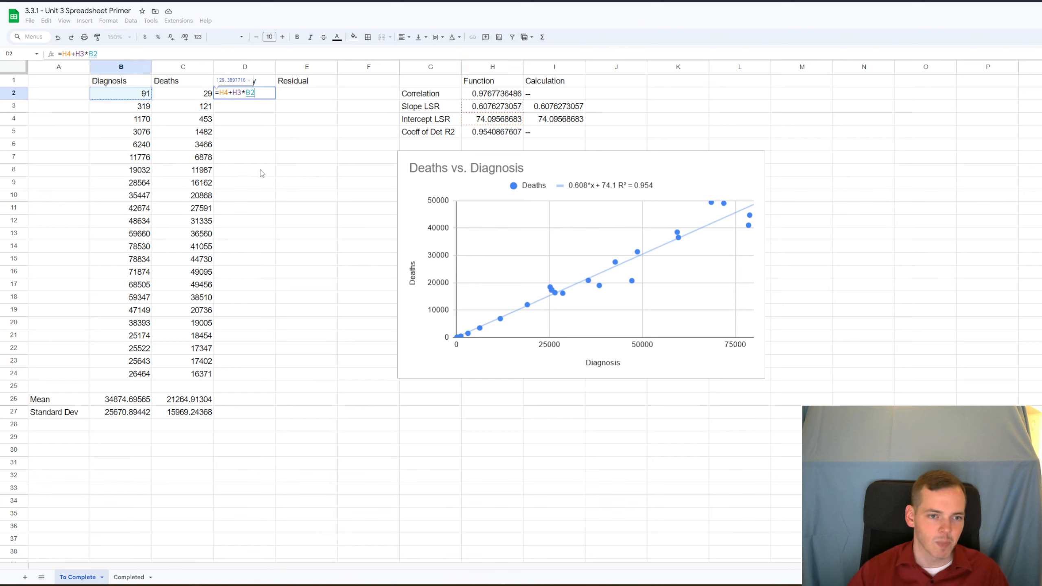
key(Return)
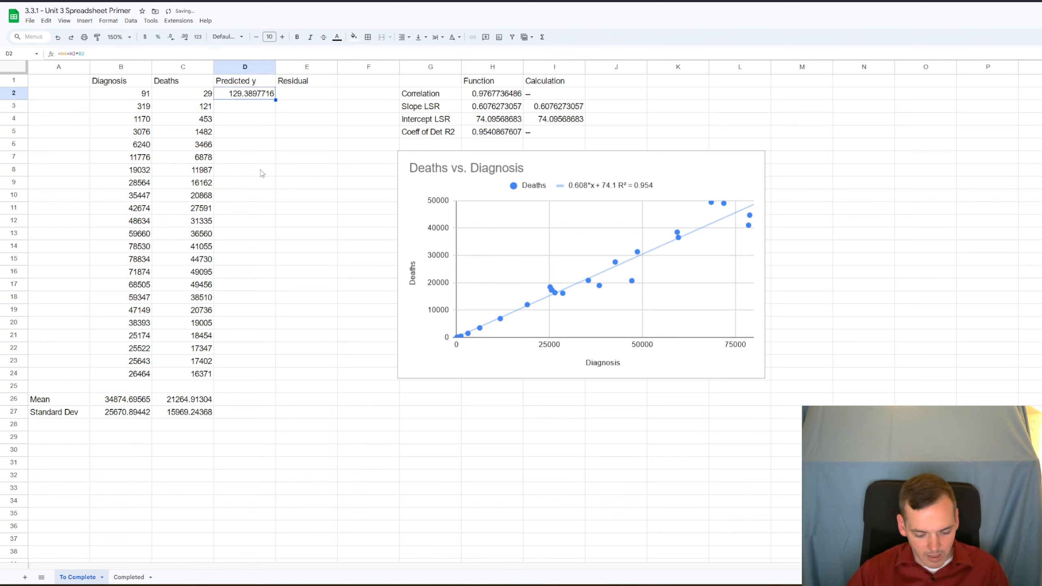
Step: Copy the predicted y formula from D2 into cells D3:D24
key(Down)
key(shift+Down)
key(shift+Down)
key(shift+Down)
key(shift+Down)
key(shift+Down)
key(shift+Down)
key(shift+Down)
key(shift+Down)
key(shift+Down)
key(shift+Down)
key(shift+Down)
key(shift+Down)
key(shift+Down)
key(shift+Down)
key(shift+Down)
key(shift+Down)
key(shift+Down)
key(shift+Down)
key(shift+Down)
key(shift+Down)
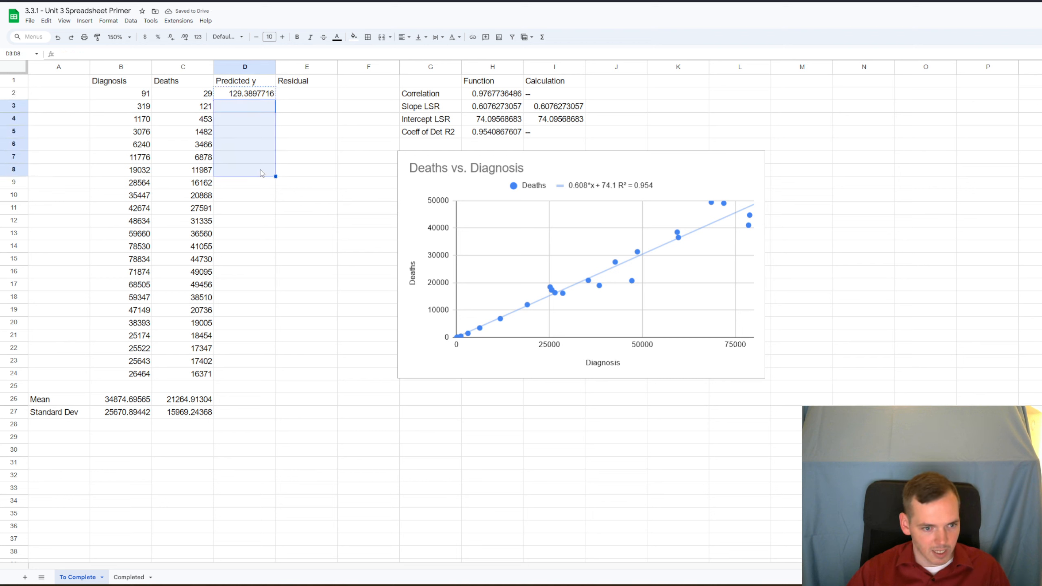
key(ctrl+v)
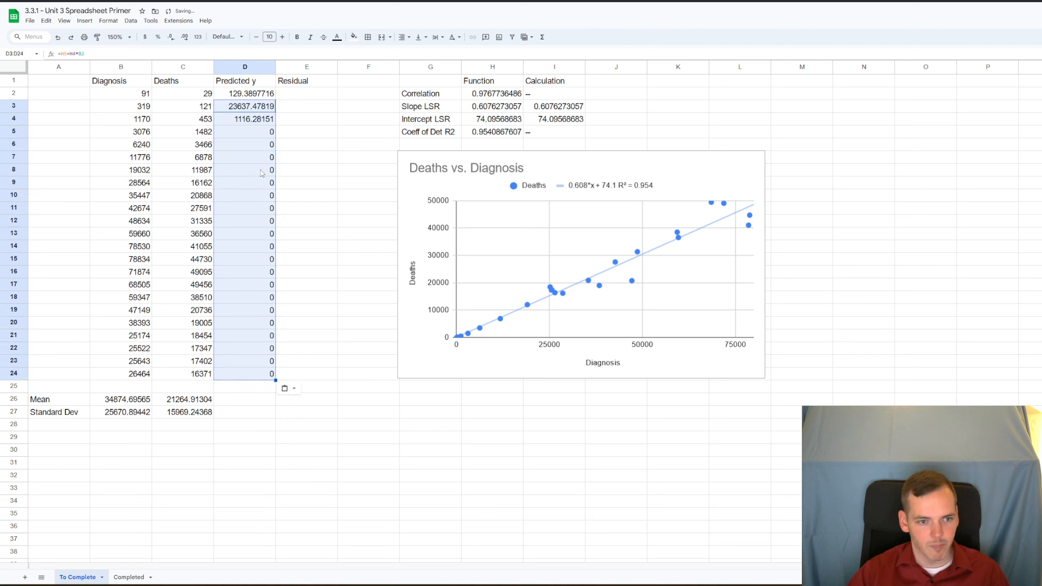
Step: Make the slope reference in cell D2's predicted y formula absolute as $H$3, keeping B2 relative
key(Up)
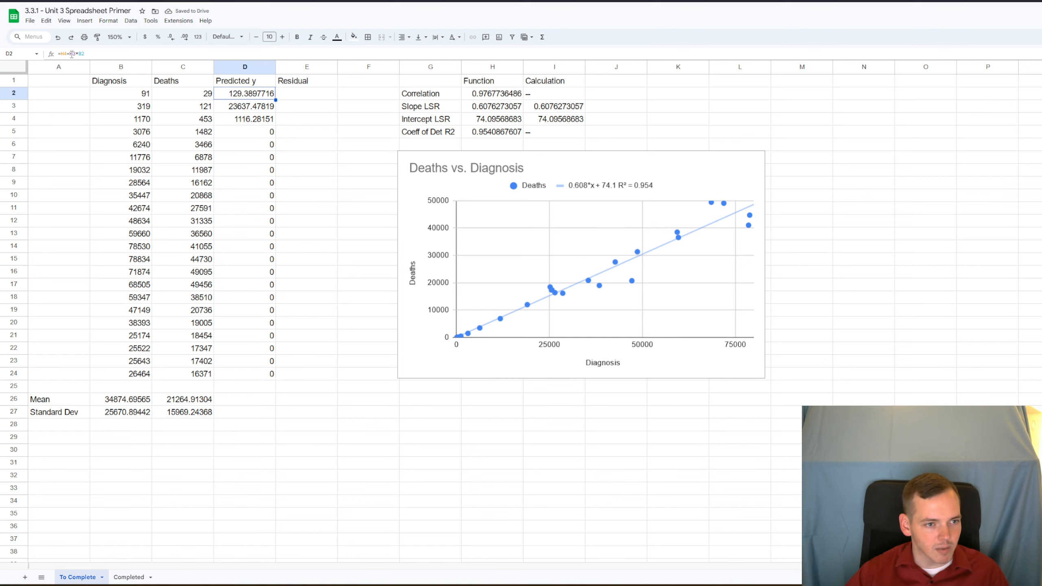
double_click(258, 96)
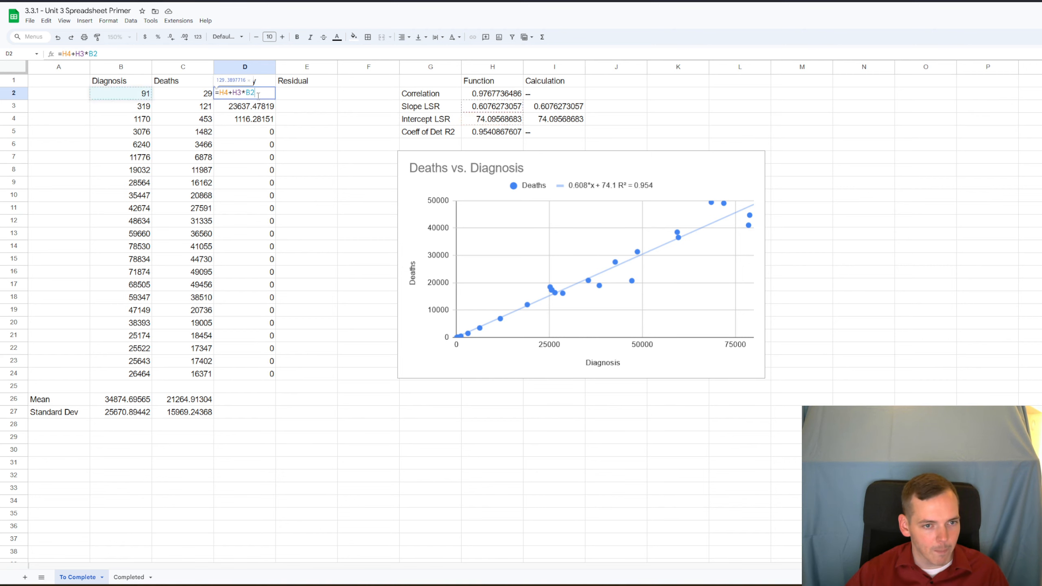
click(232, 93)
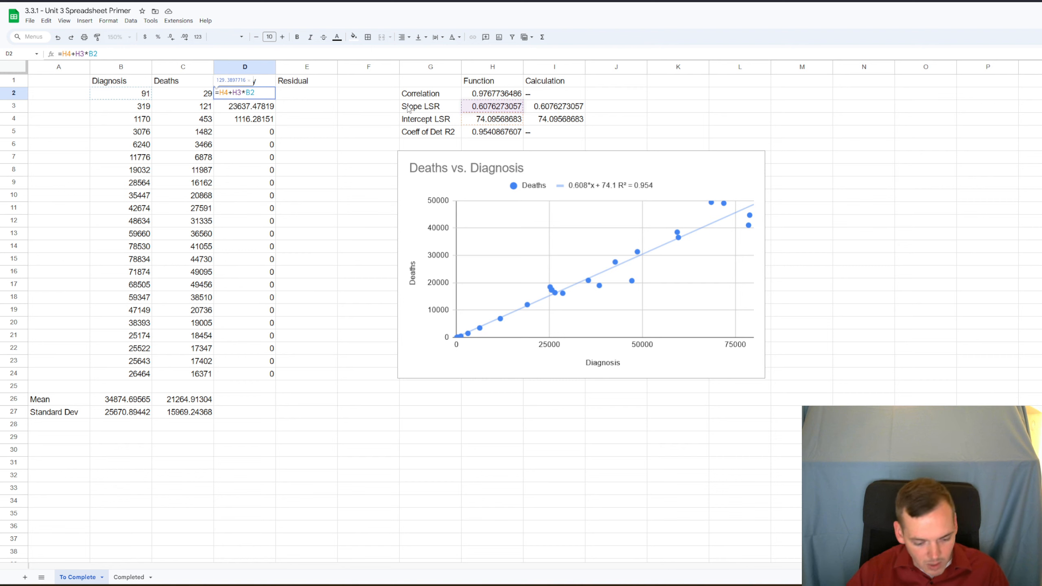
text($)
key(Right)
text($H$)
key(Right)
text($)
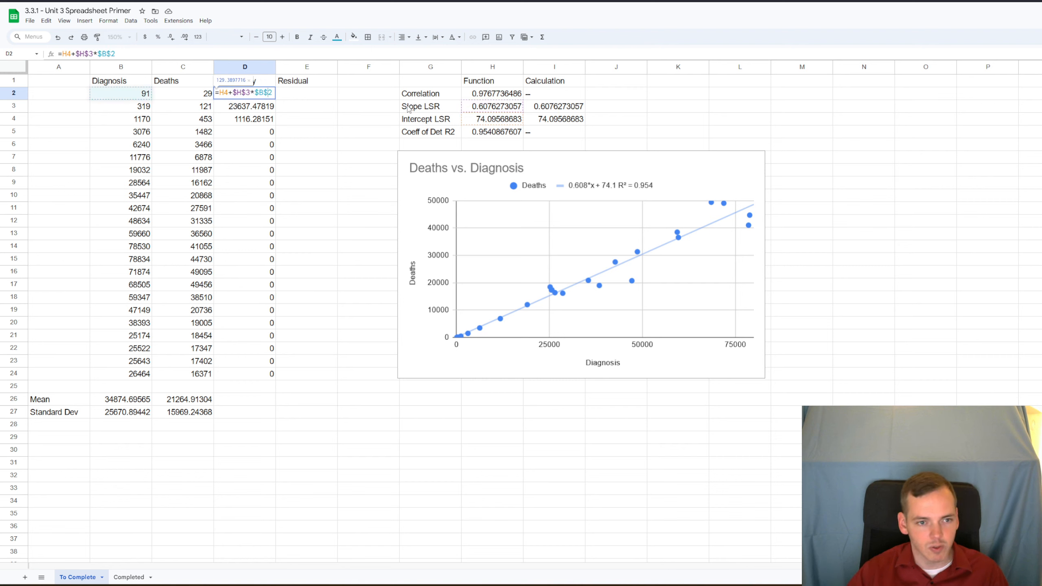
key(BackSpace)
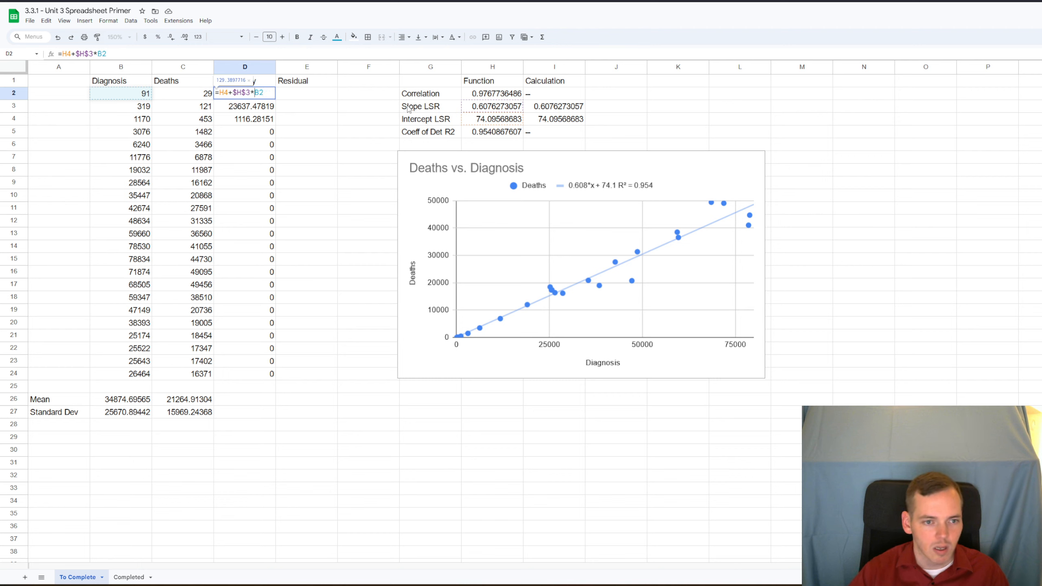
Step: Make the intercept reference in cell D2 absolute so the predicted y formula reads =$H$4+$H$3*B2
key(Left)
key(Left)
key(Left)
key(Left)
text($)
key(Right)
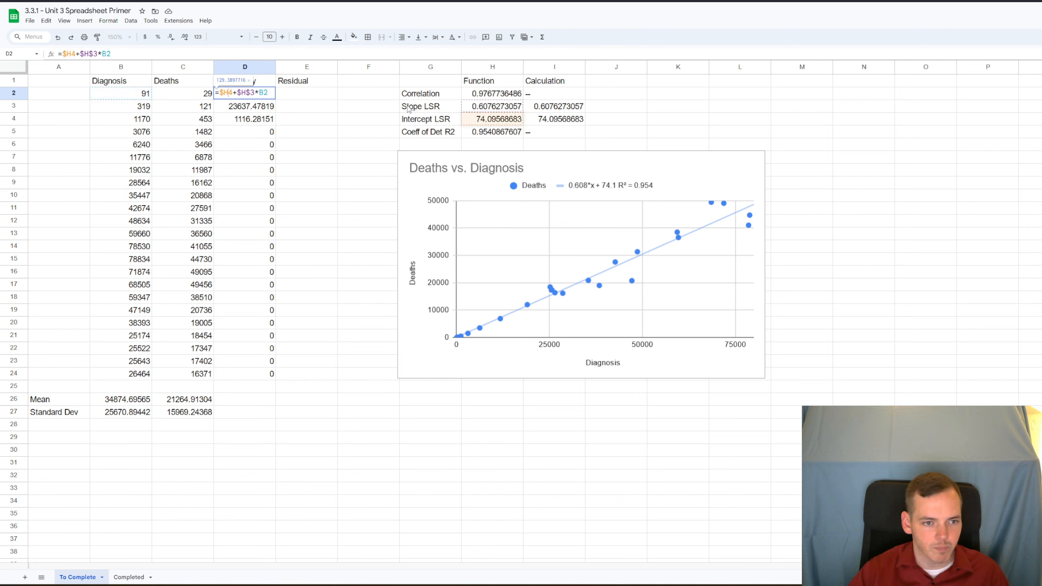
text($)
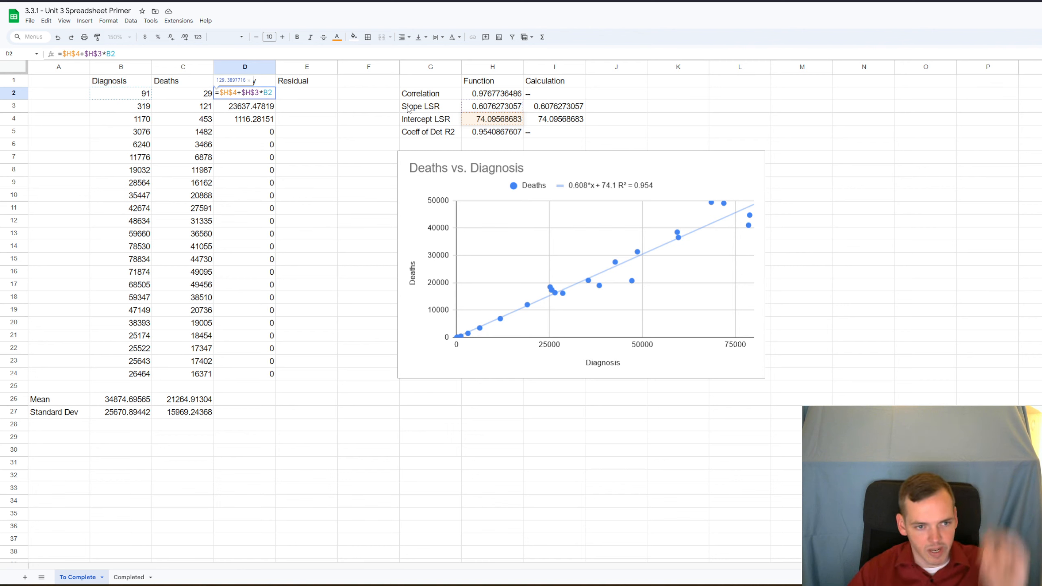
key(Return)
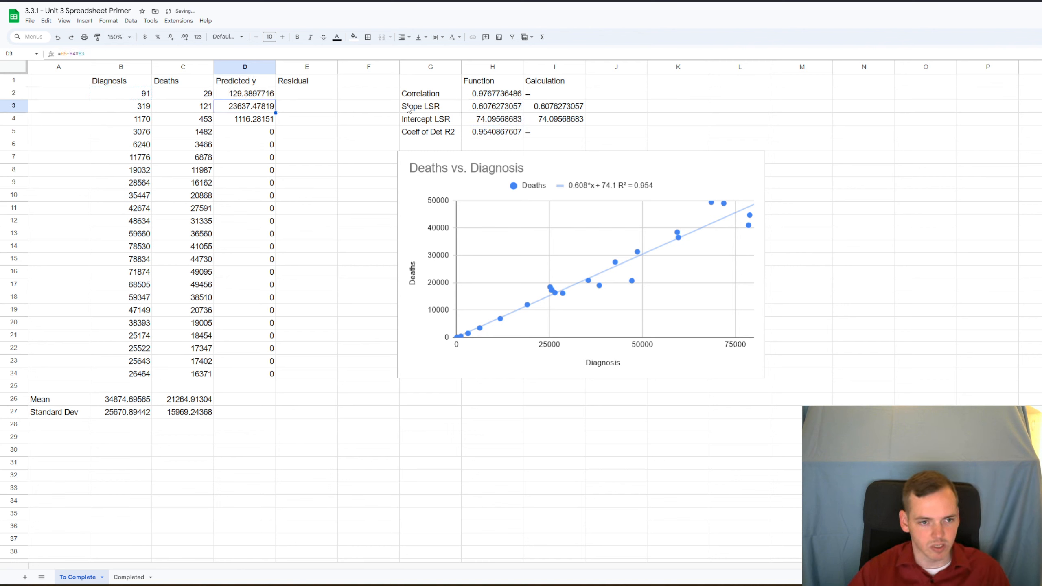
key(Return)
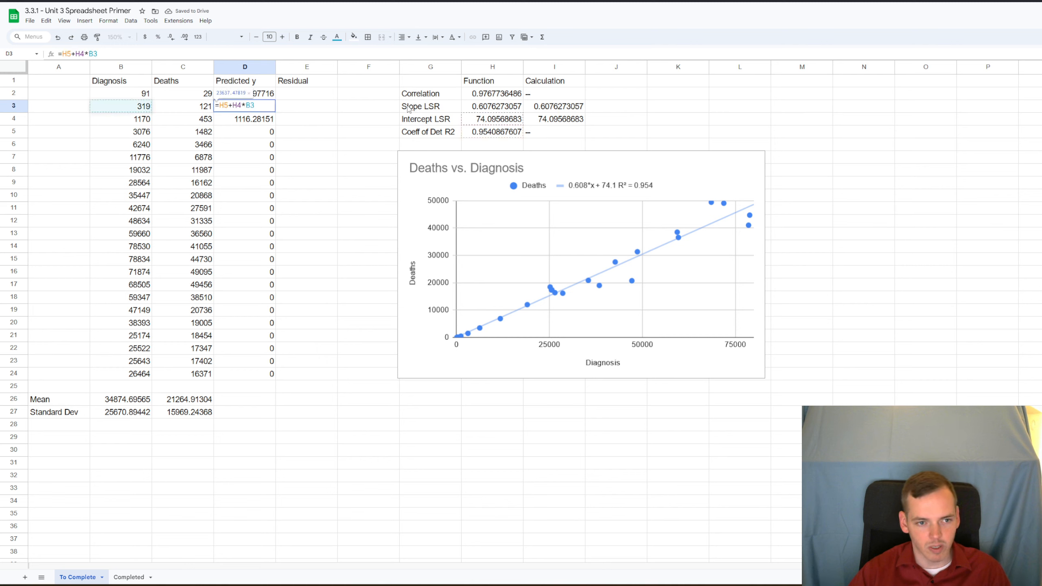
key(Return)
Step: Copy the predicted y formula with absolute references from D2 over cells D3:D24
key(Up)
key(Up)
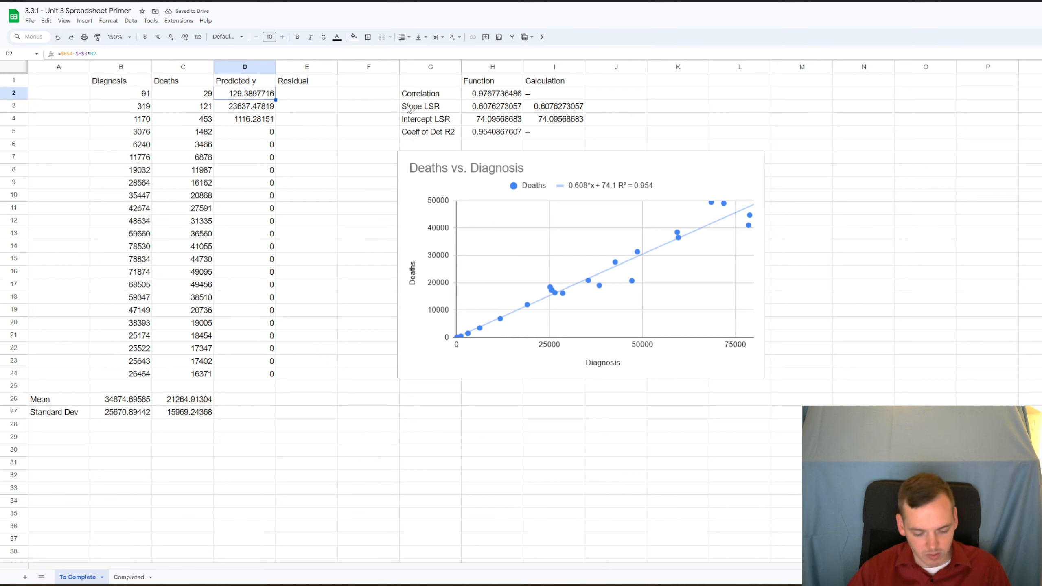
key(ctrl+c)
key(Down)
key(shift+Down)
key(shift+Down)
key(shift+Down)
key(shift+Down)
key(shift+Down)
key(shift+Down)
key(shift+Down)
key(shift+Down)
key(shift+Down)
key(shift+Down)
key(shift+Down)
key(shift+Down)
key(shift+Down)
key(shift+Down)
key(shift+Down)
key(shift+Down)
key(shift+Down)
key(shift+Down)
key(shift+Down)
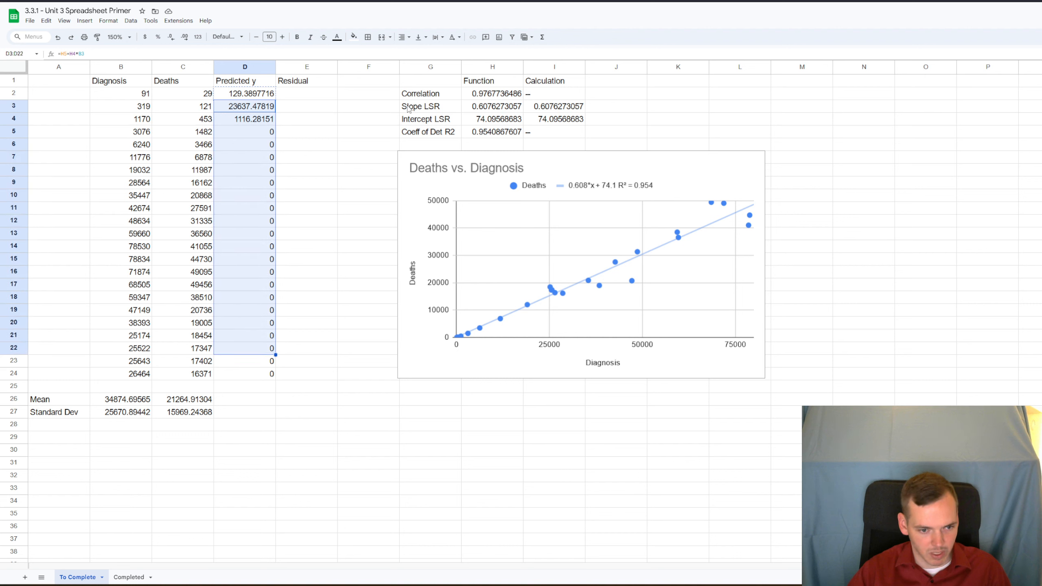
key(shift+Down)
key(shift+Down)
key(ctrl+v)
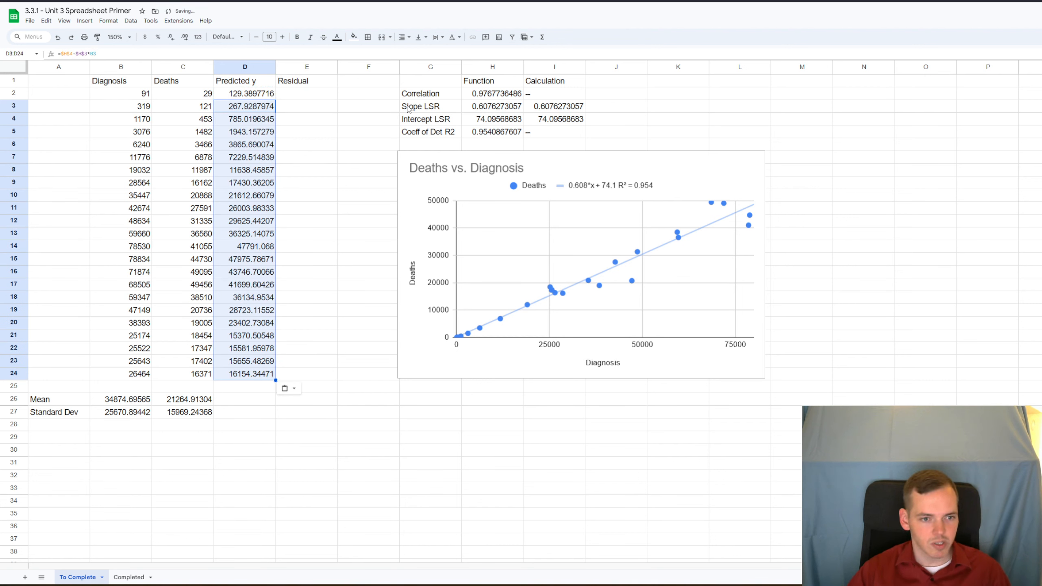
Step: Write a residual formula in cell E2 as =B2-D2
key(Right)
key(Up)
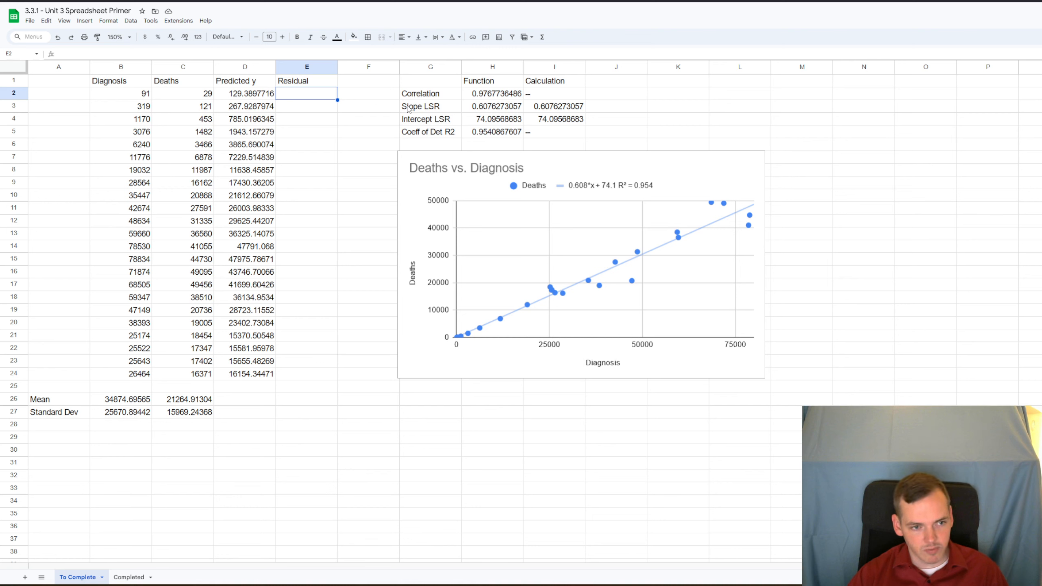
text(=)
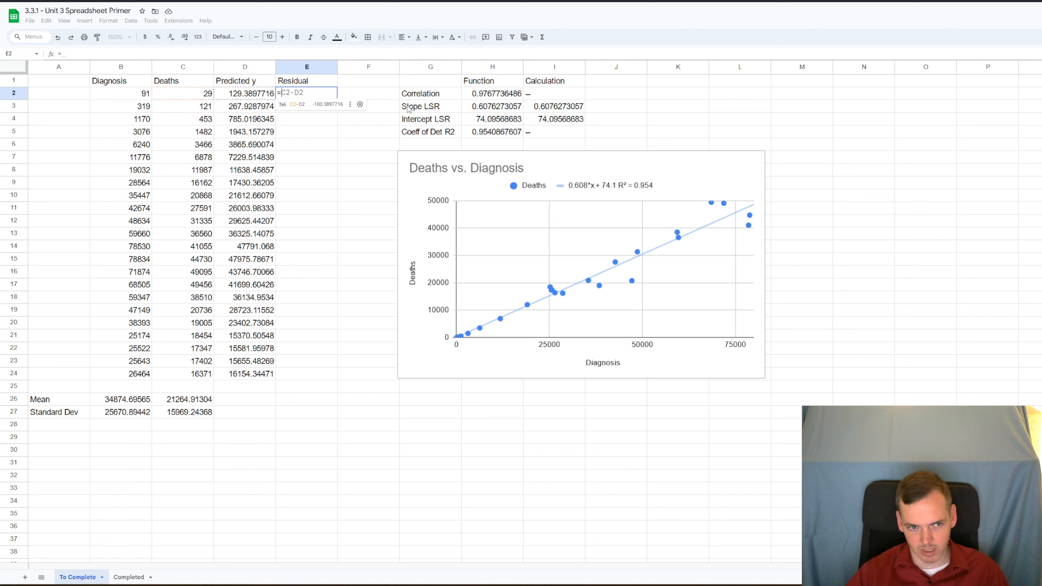
key(Left)
key(Left)
key(Left)
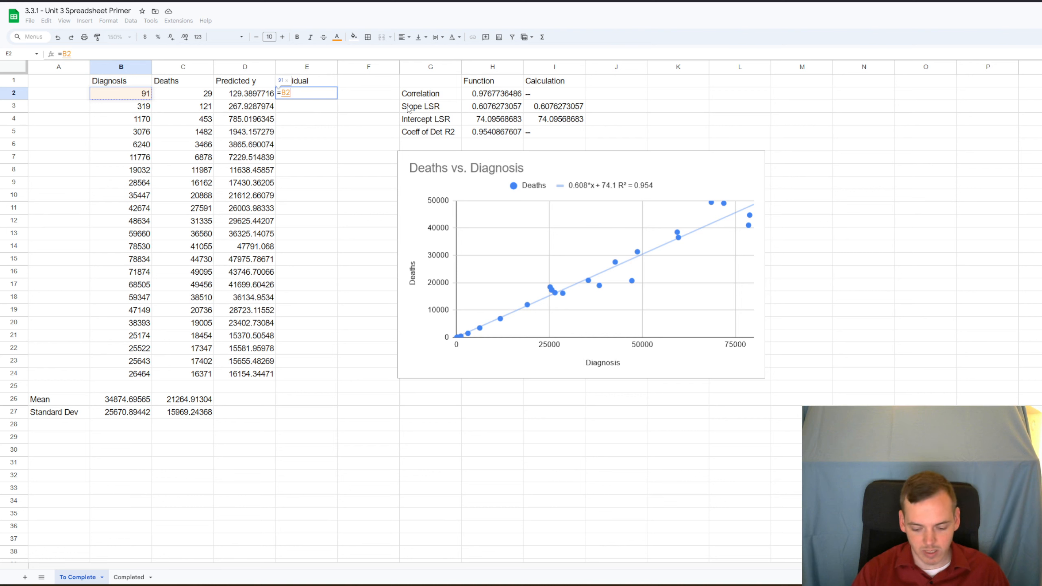
text(-)
key(Left)
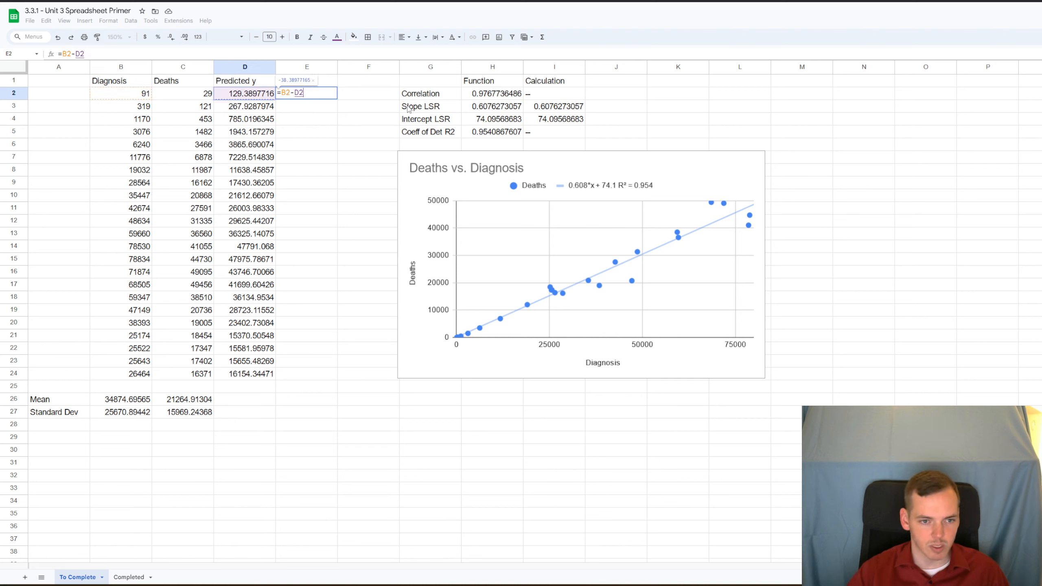
key(Return)
Step: Check which columns the residual formula refers to and clear it from cell E2
key(Up)
key(Left)
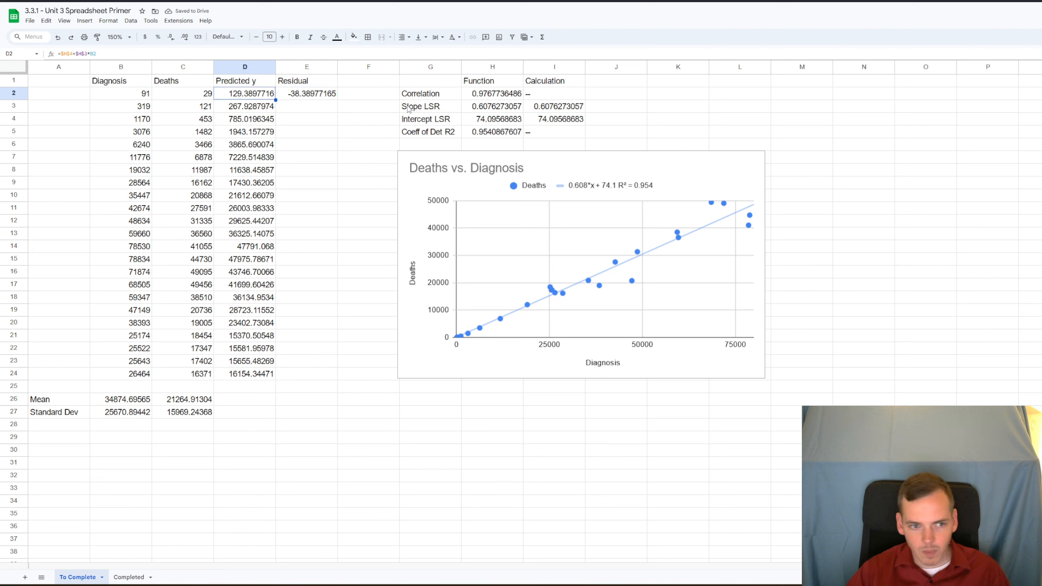
key(Left)
key(Left)
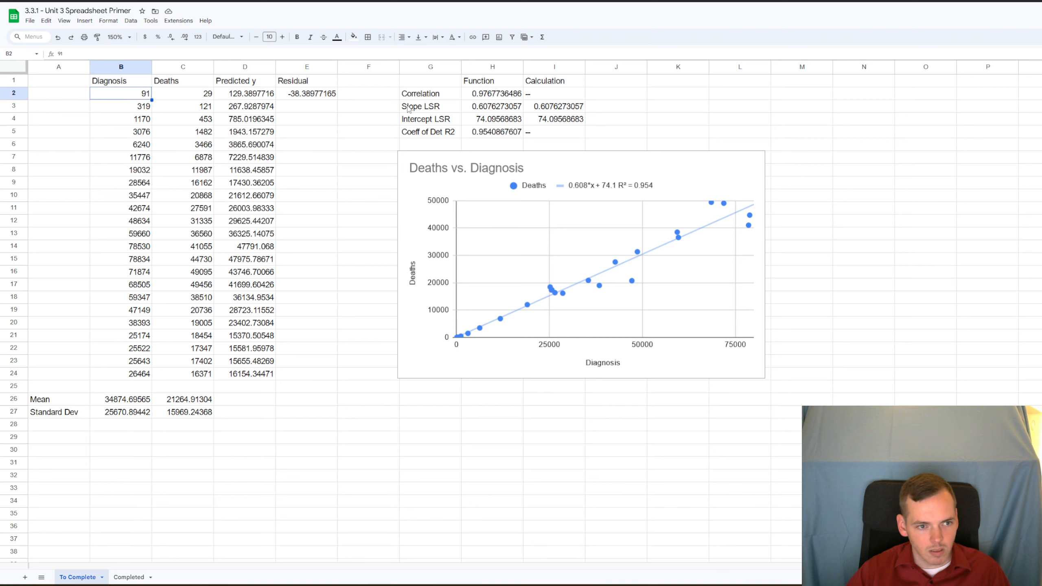
key(Right)
key(Right)
key(Right)
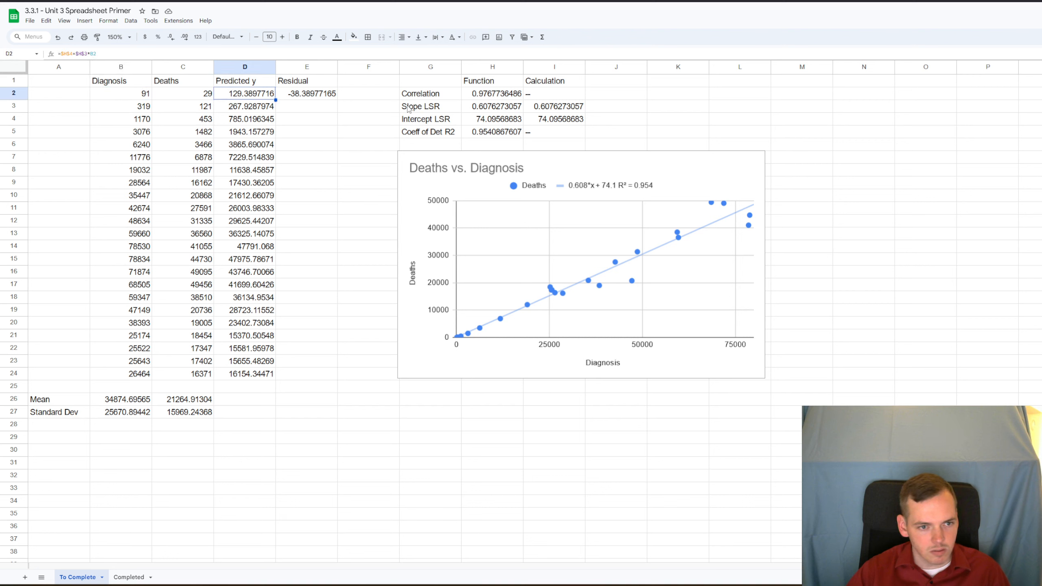
key(Delete)
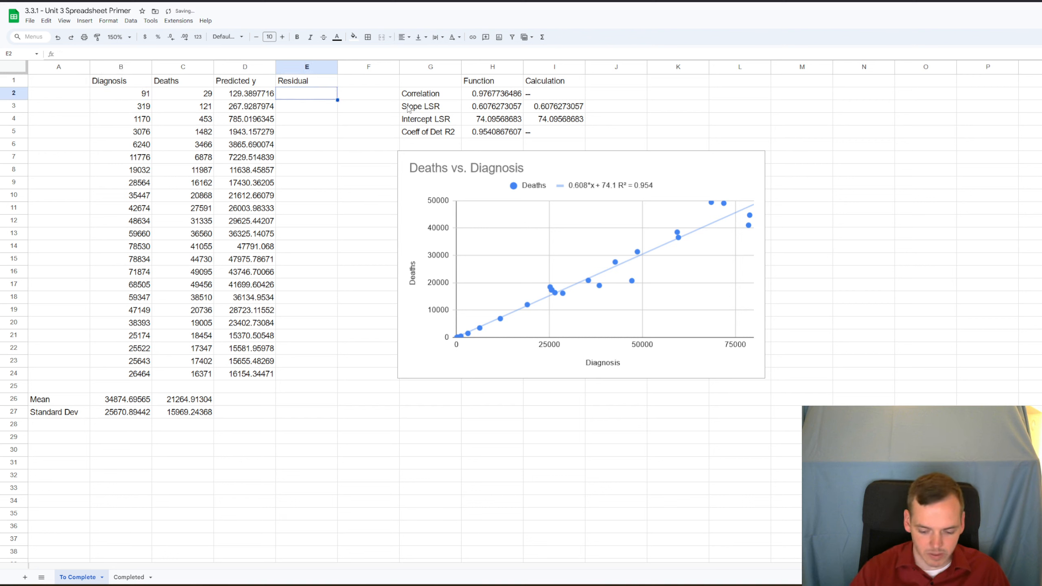
Step: Write the residual formula in cell E2 as =C2-D2, subtracting predicted y from the actual Deaths value
text(=)
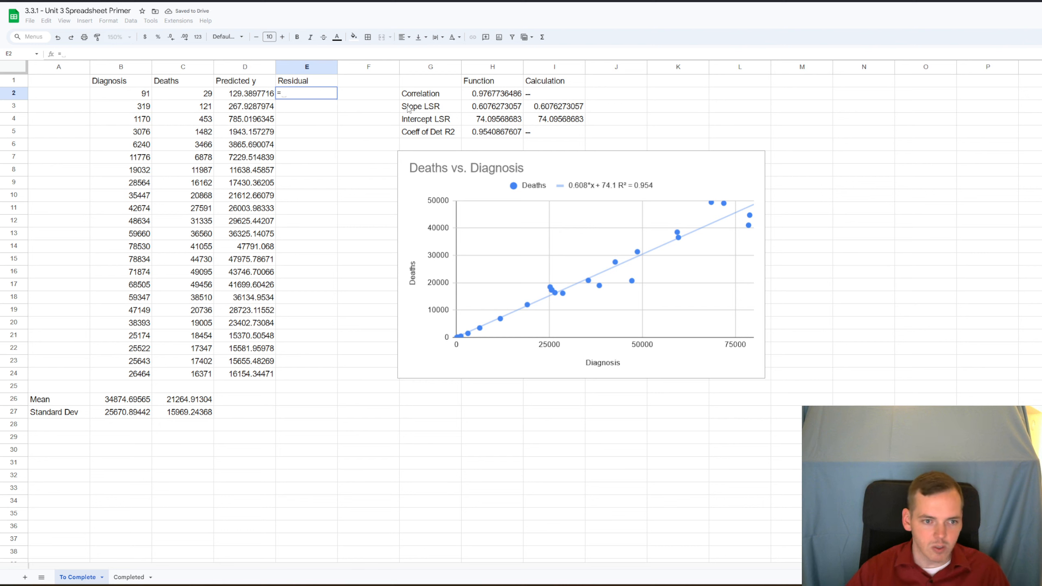
key(Left)
key(Left)
text(-)
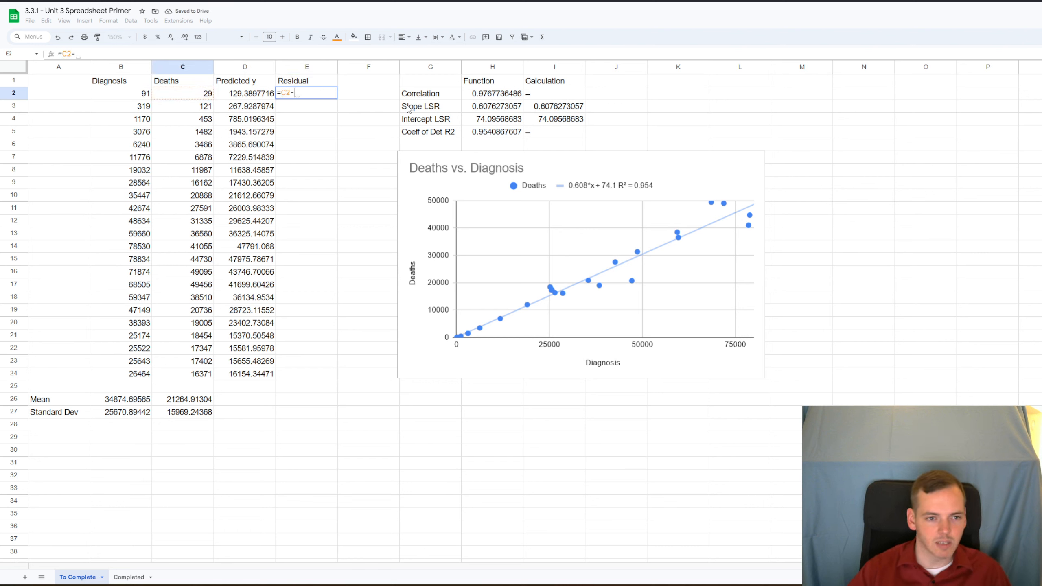
key(Left)
key(Return)
key(Up)
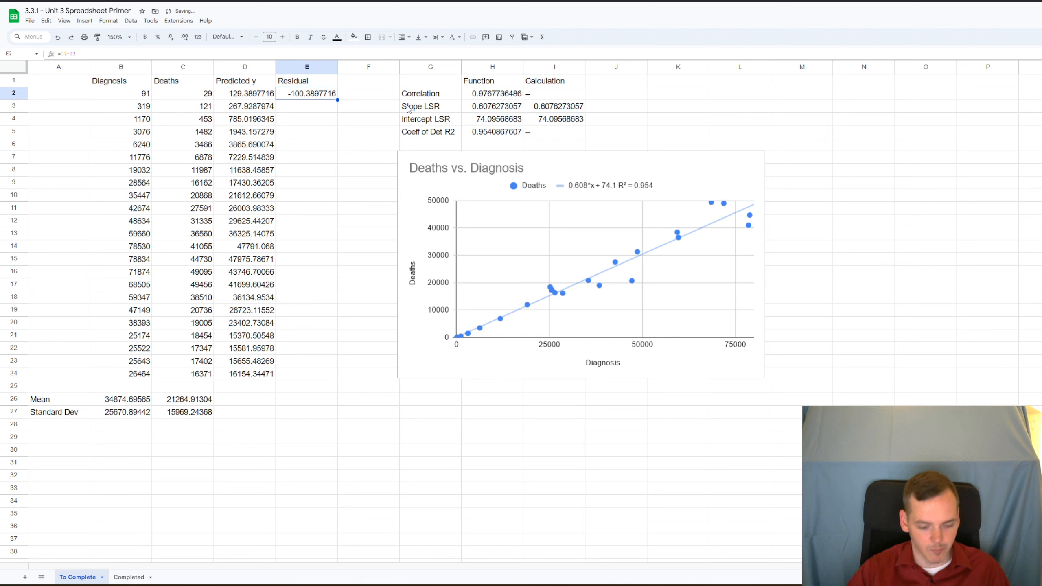
Step: Copy the residual formula from E2 down the Residual column through E24
key(ctrl+c)
key(shift+Down)
key(shift+Down)
key(shift+Down)
key(shift+Down)
key(shift+Down)
key(shift+Down)
key(shift+Down)
key(shift+Down)
key(shift+Down)
key(shift+Down)
key(shift+Down)
key(shift+Down)
key(shift+Down)
key(shift+Down)
key(shift+Down)
key(shift+Down)
key(shift+Down)
key(shift+Down)
key(shift+Down)
key(shift+Down)
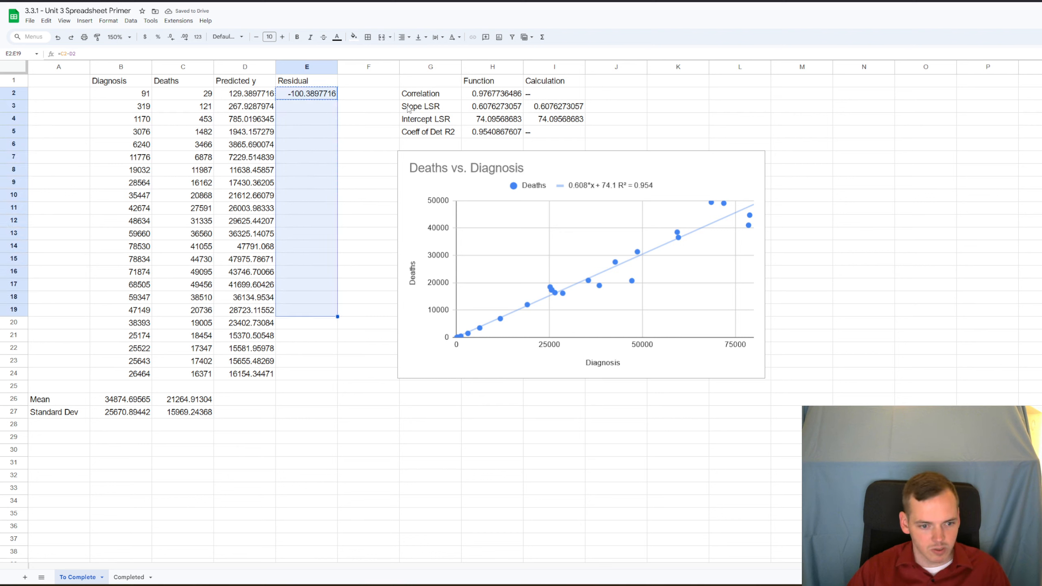
key(shift+Down)
key(shift+Down)
key(ctrl+v)
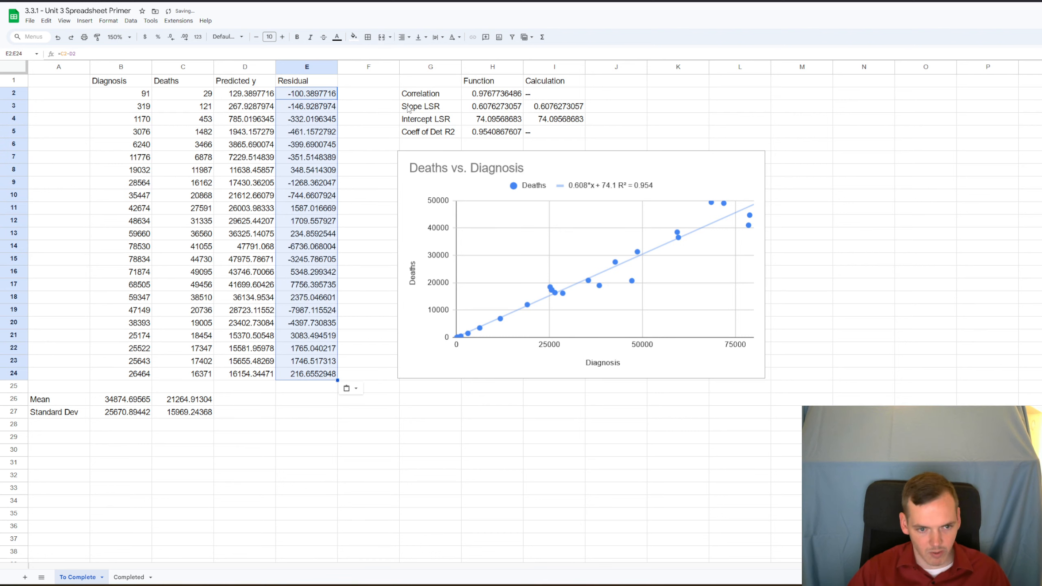
Step: Review the Diagnosis, Deaths, predicted y and residual entries in rows 3 to 7
key(Down)
key(Left)
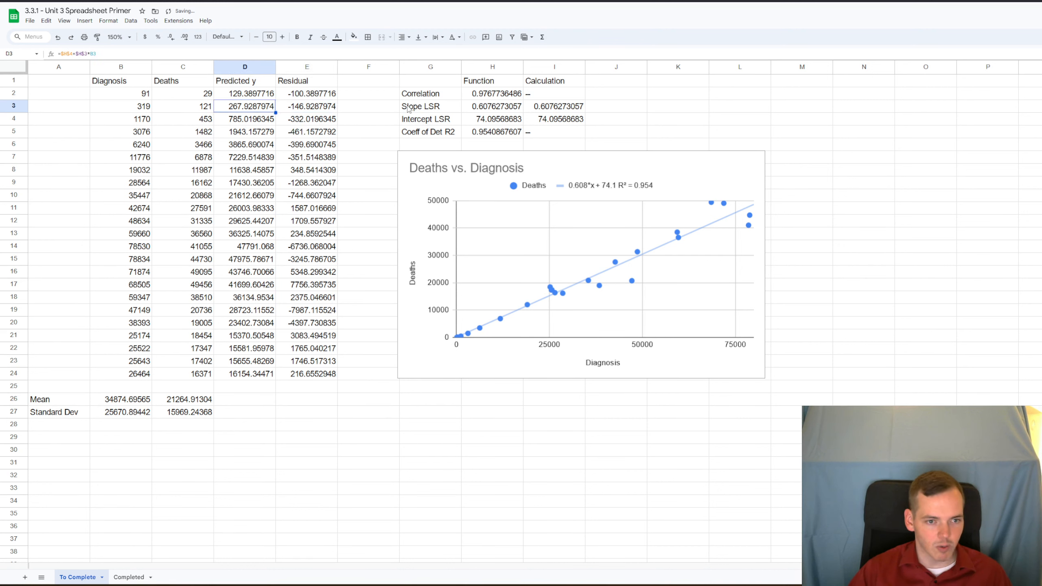
key(Down)
key(Left)
key(Left)
key(Down)
key(Down)
key(Right)
key(Right)
key(Down)
key(Left)
key(Right)
key(Right)
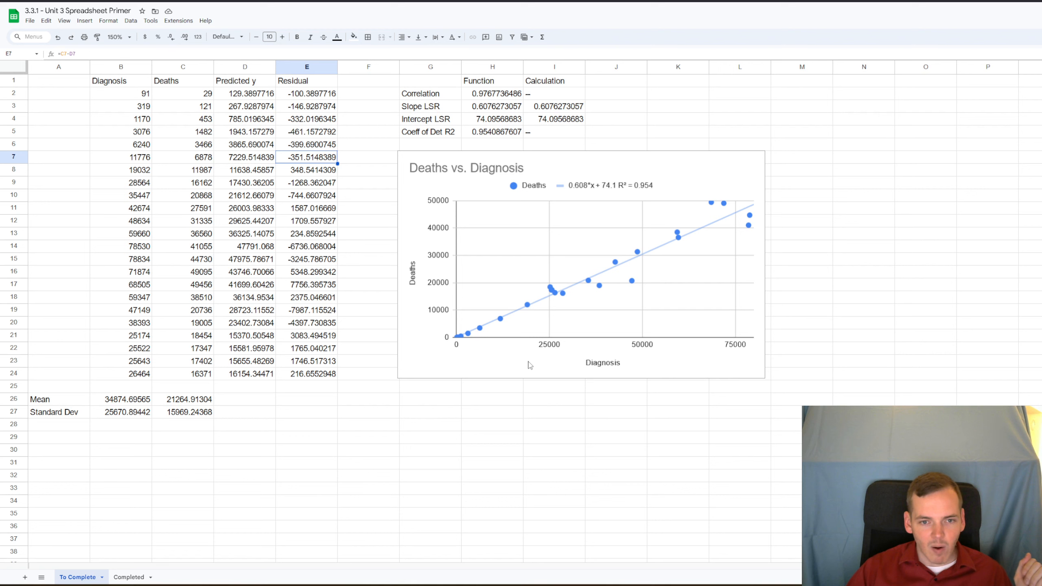
Step: Insert a Residual vs. Diagnosis scatter chart from B1:B24 and E1:E24, placed directly below the Deaths vs. Diagnosis chart
click(352, 85)
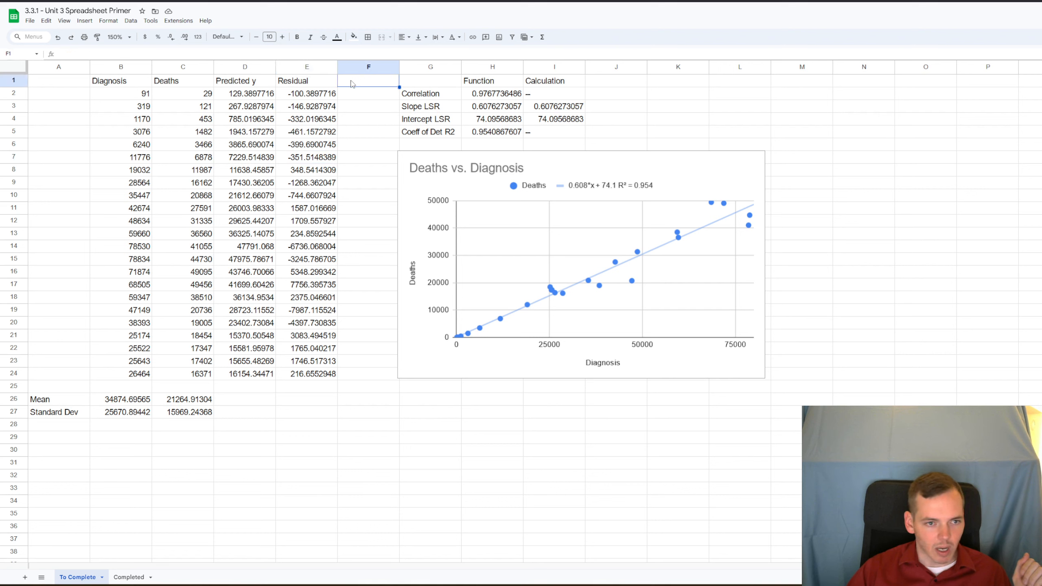
click(119, 21)
mouse_move(85, 22)
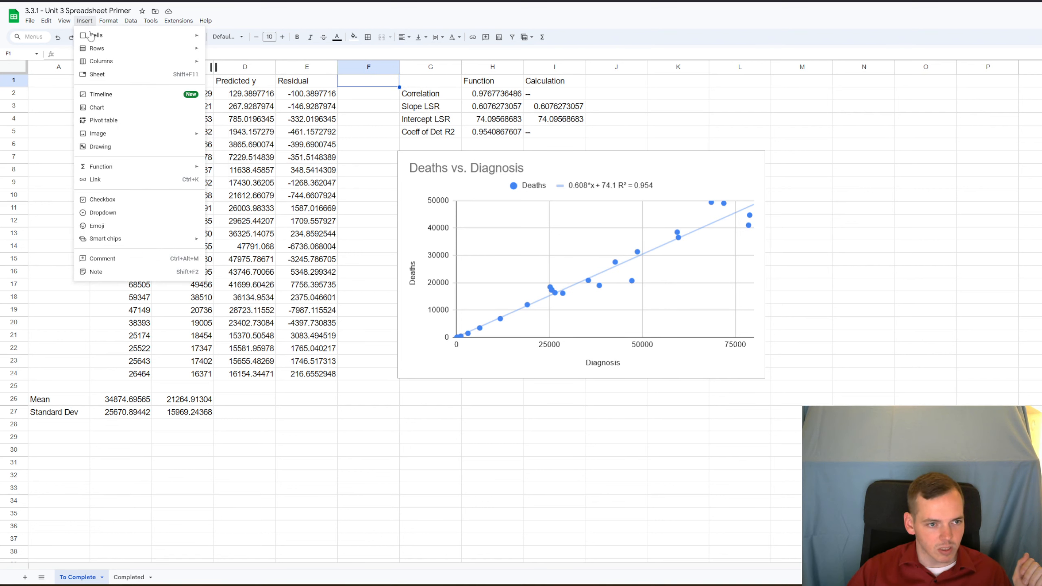
click(99, 108)
drag(584, 249, 581, 382)
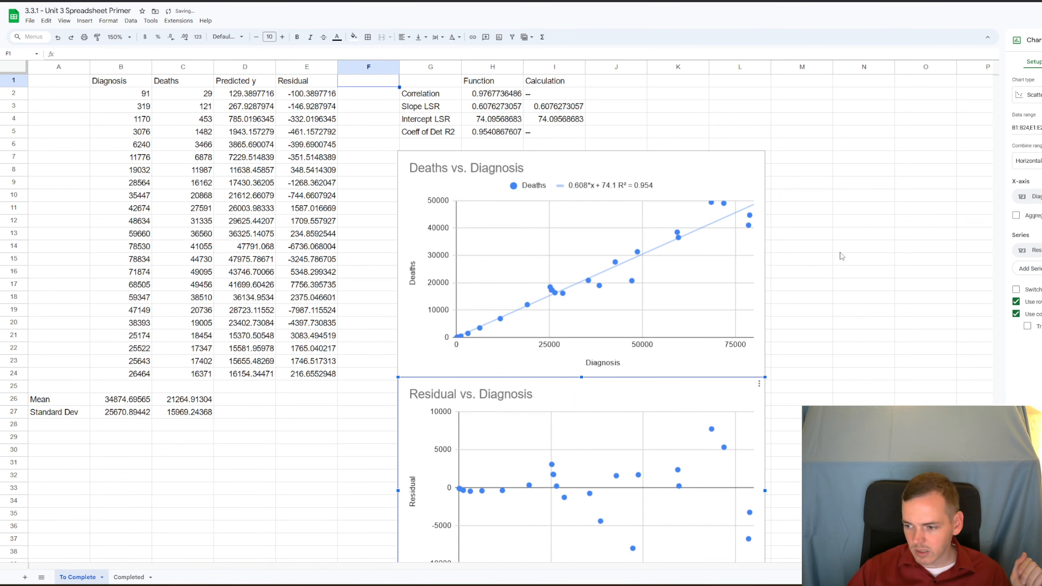
Step: Examine the residual chart's data range and compare its point pattern with the Deaths vs. Diagnosis chart
scroll(846, 262, down, 4)
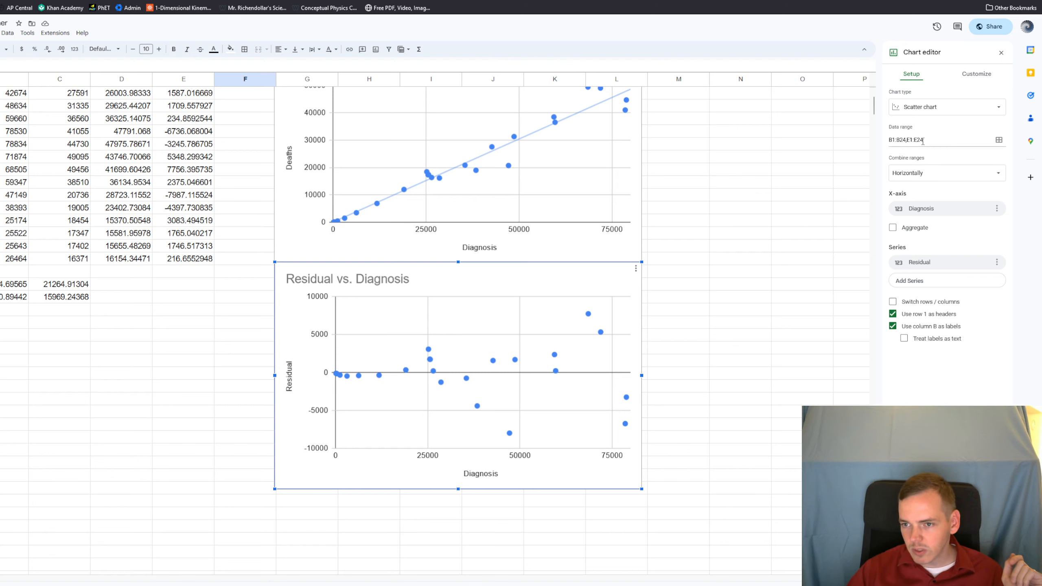
click(904, 146)
scroll(492, 164, up, 3)
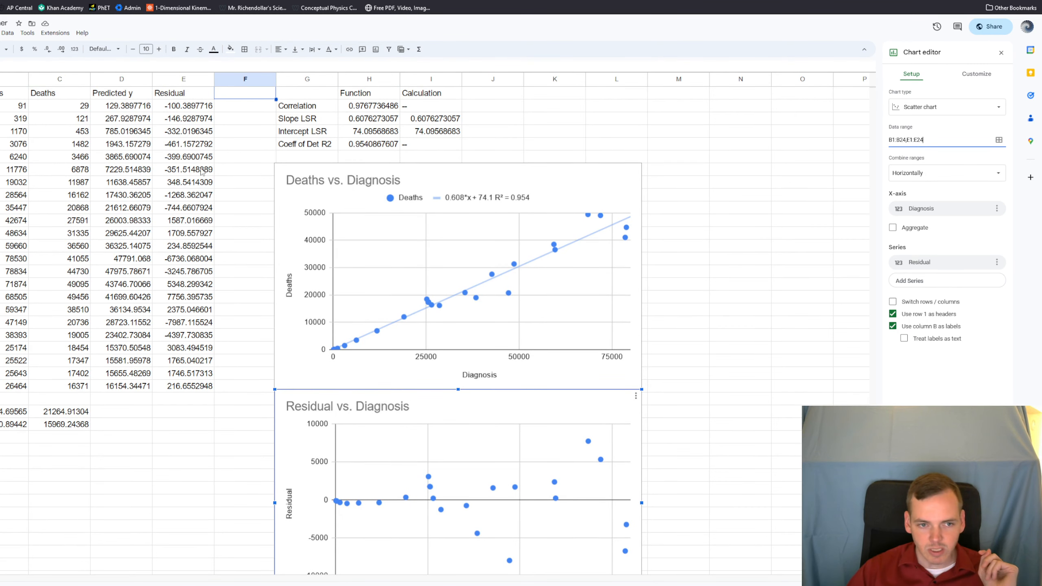
scroll(509, 341, down, 3)
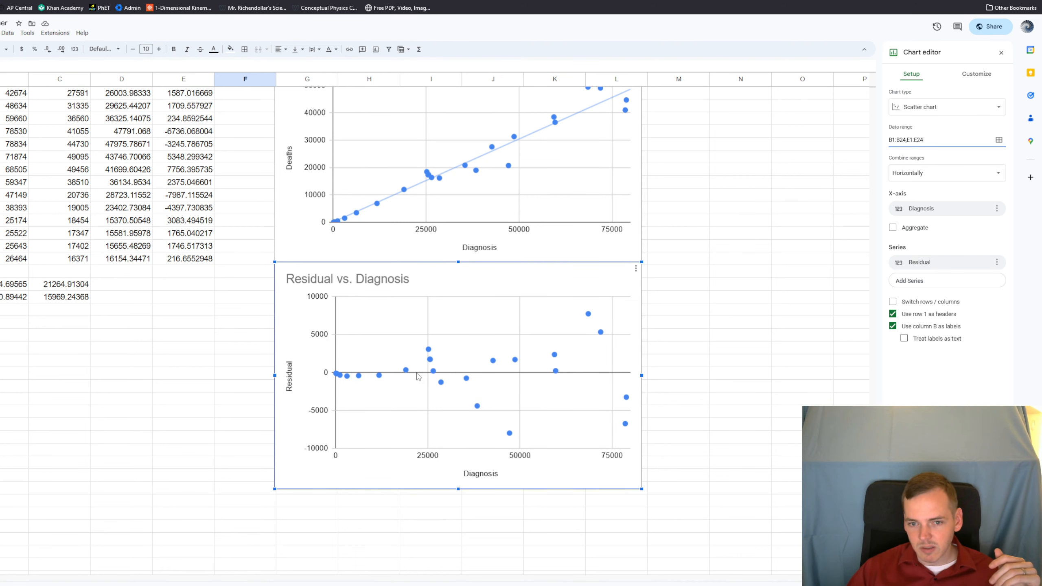
scroll(616, 378, up, 2)
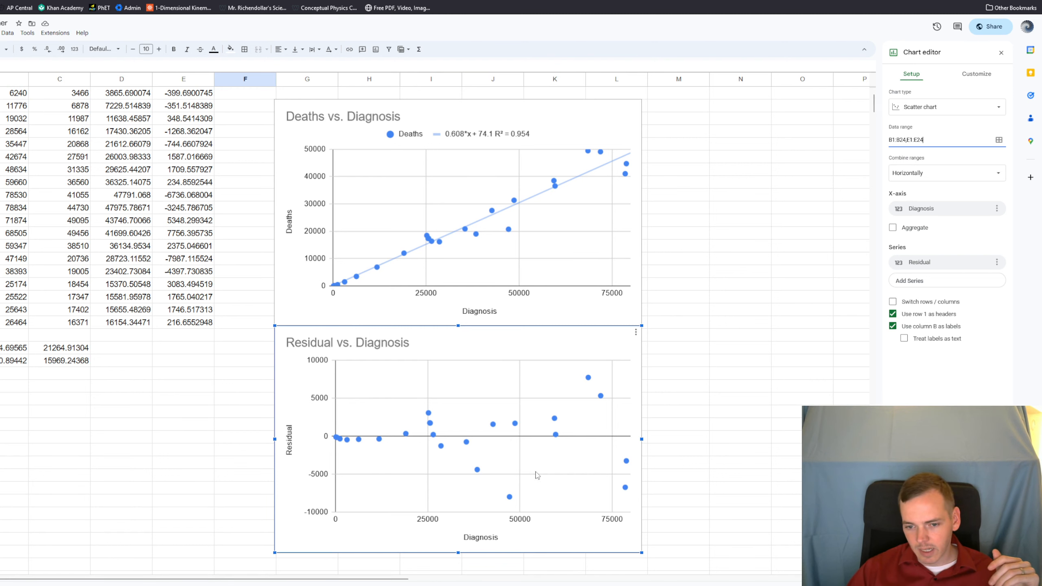
scroll(630, 373, up, 2)
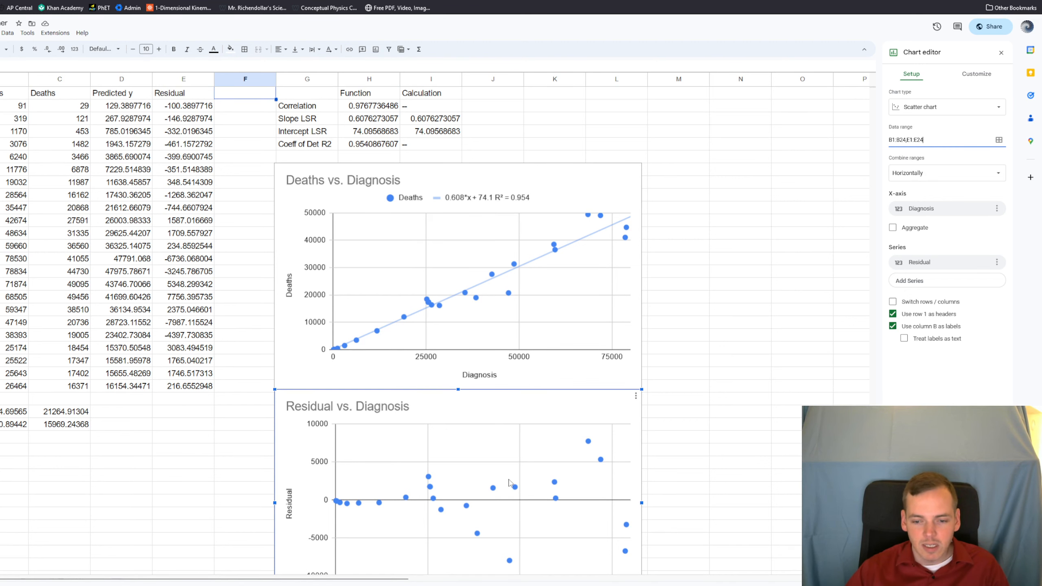
Step: Calculate the standard deviation of the Residual column in E27, in the same row as the Deaths standard deviation
scroll(603, 464, down, 2)
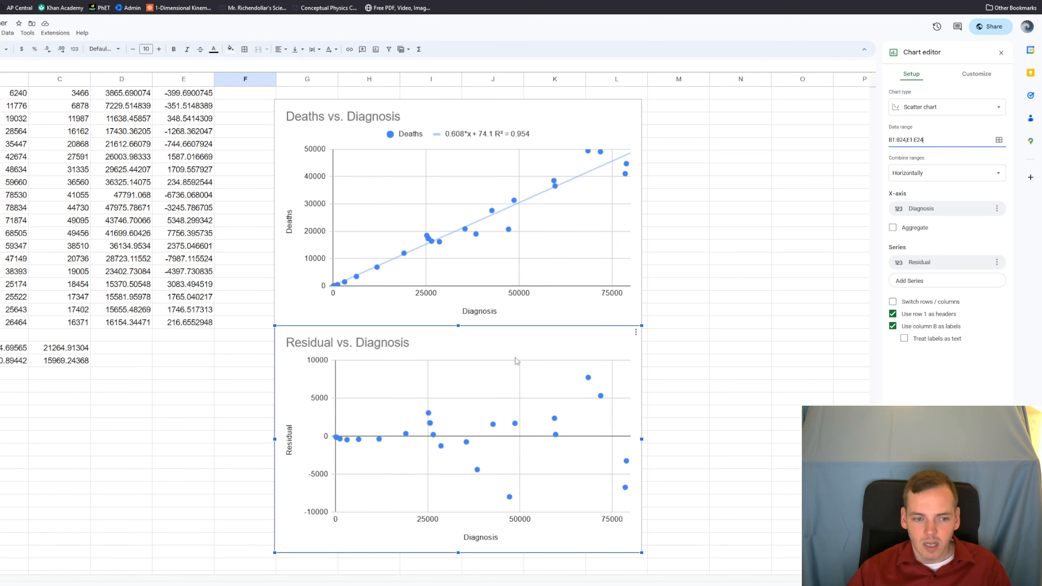
scroll(517, 361, up, 2)
click(177, 416)
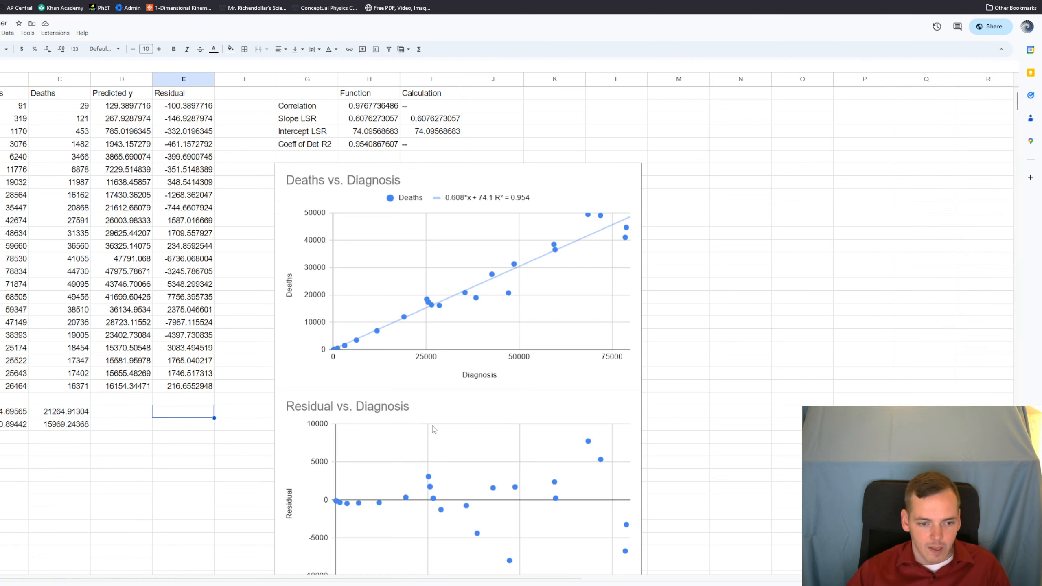
key(Down)
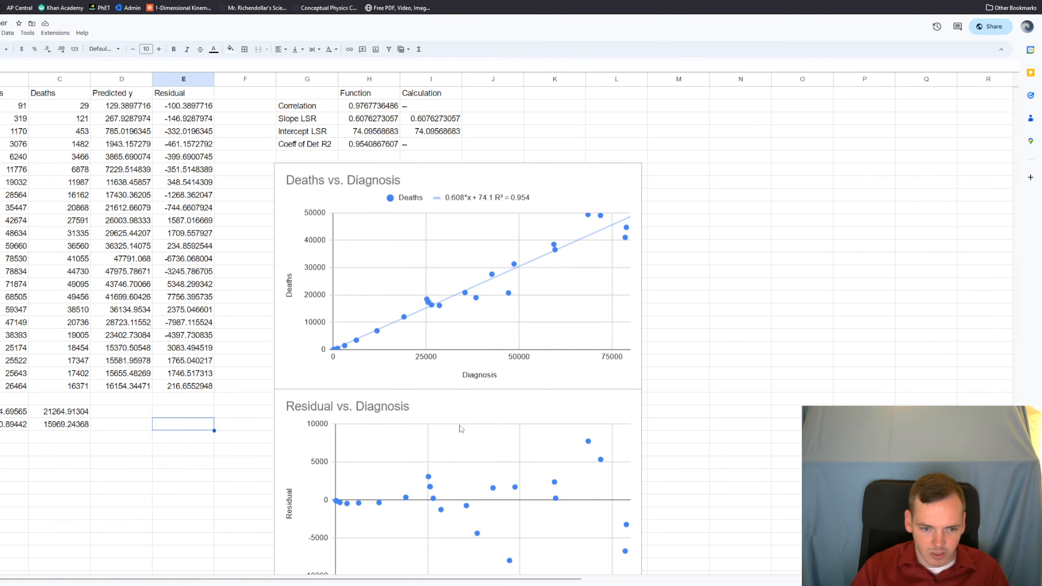
text(=s)
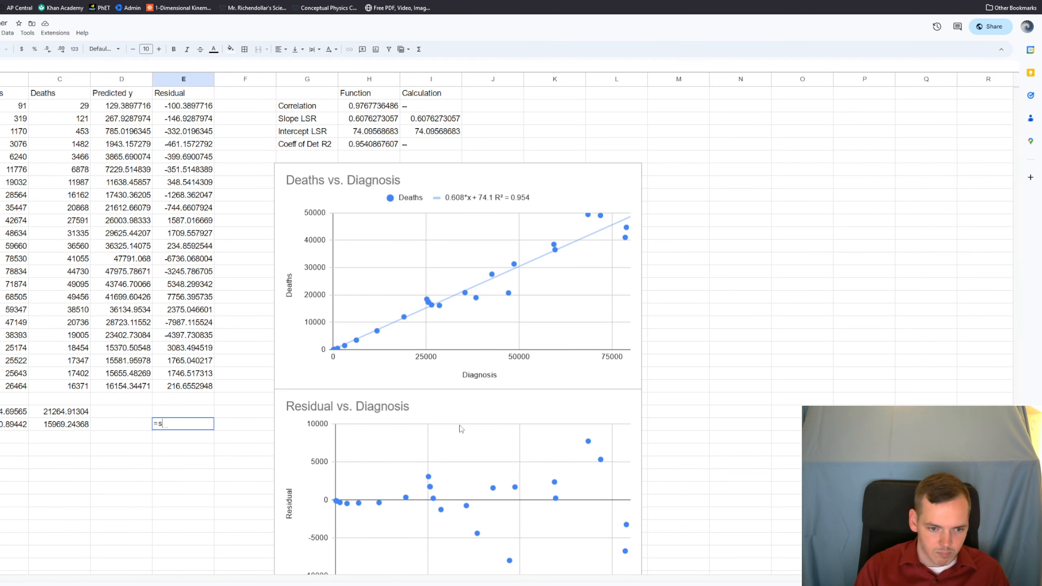
text(t)
key(Tab)
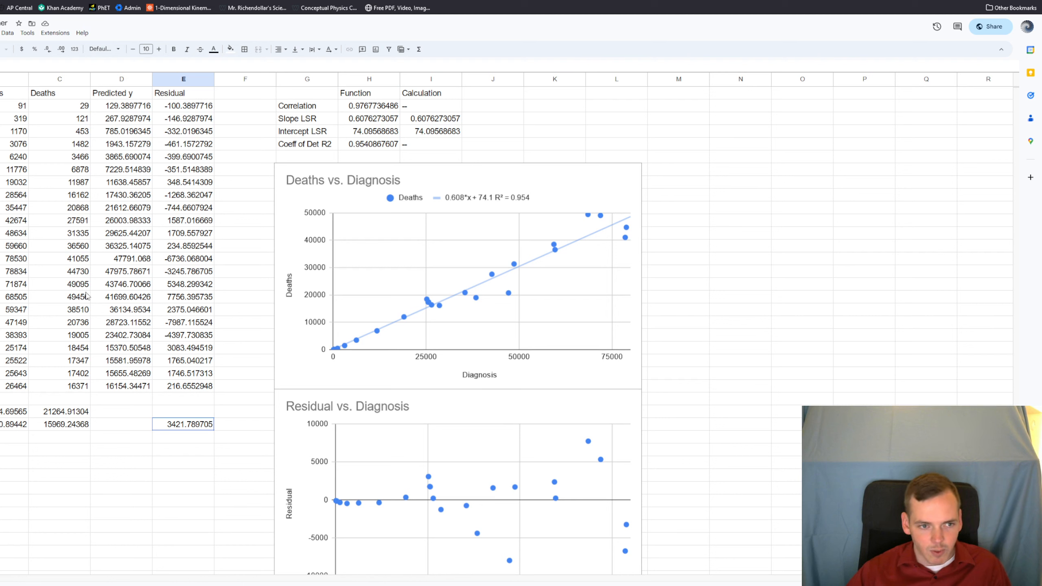
click(5, 314)
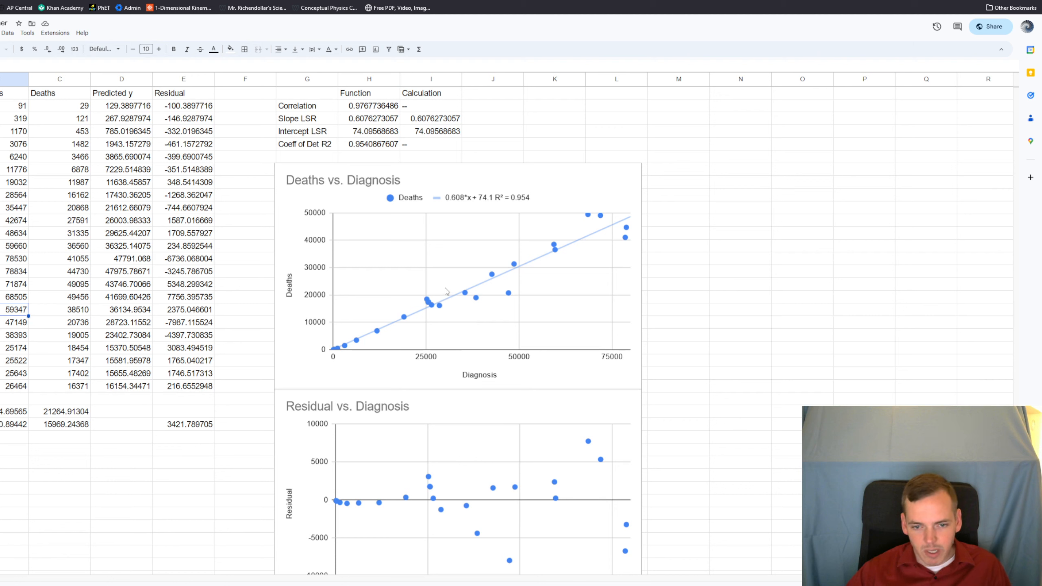
click(174, 425)
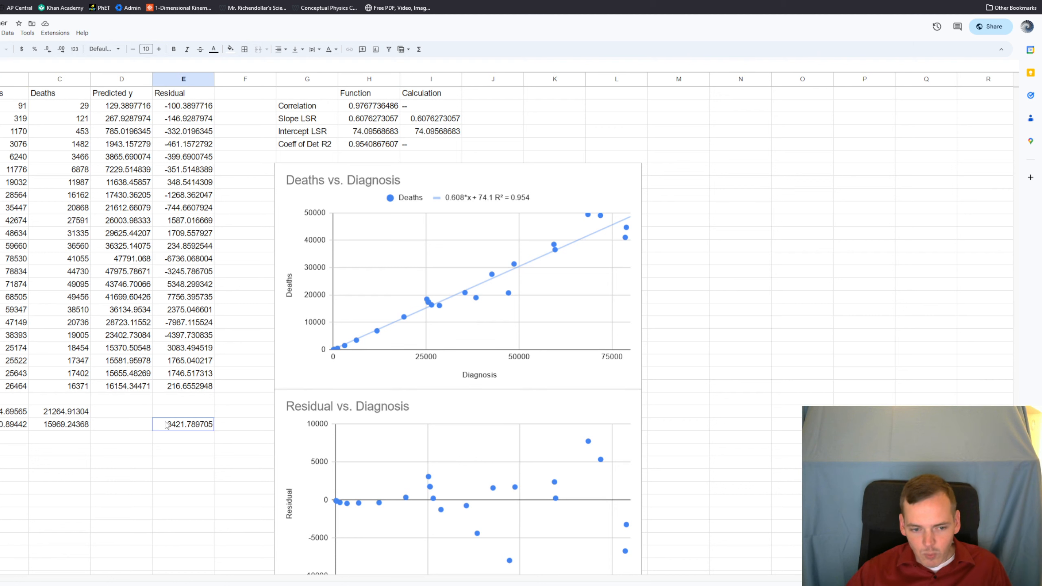